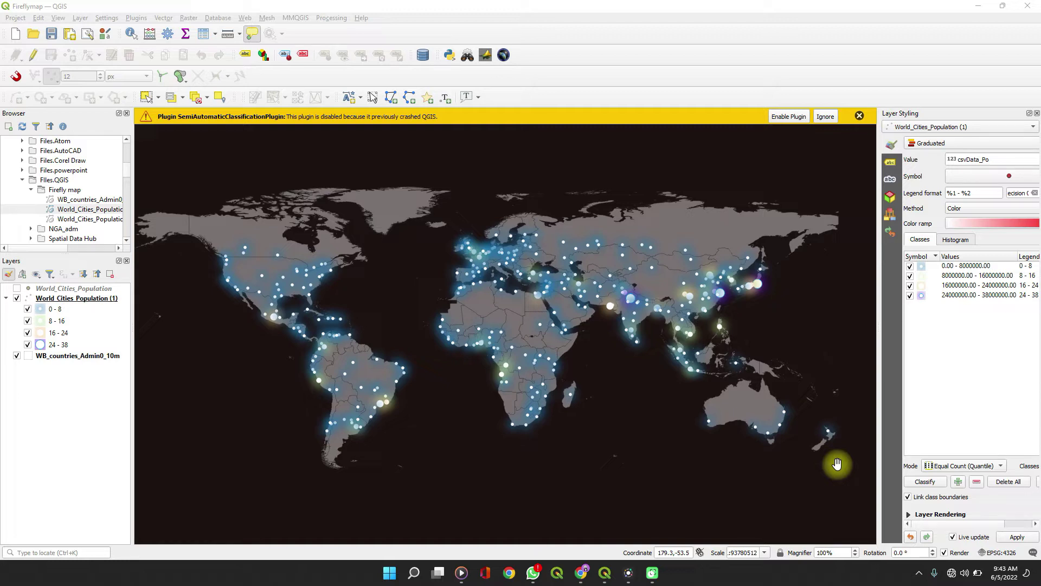
- Create a new blank project to replace the open Fireflymap project
{"action": "left_click", "coordinate": [505, 309]}
{"action": "left_click_drag", "start_coordinate": [505, 309], "coordinate": [507, 307]}
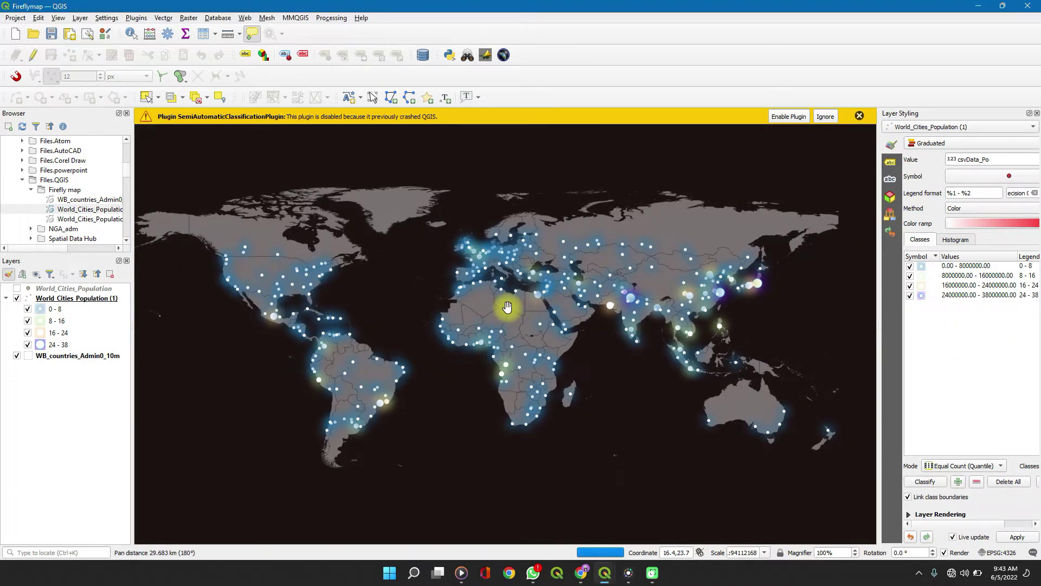
{"action": "left_click", "coordinate": [7, 18]}
{"action": "left_click", "coordinate": [28, 34]}
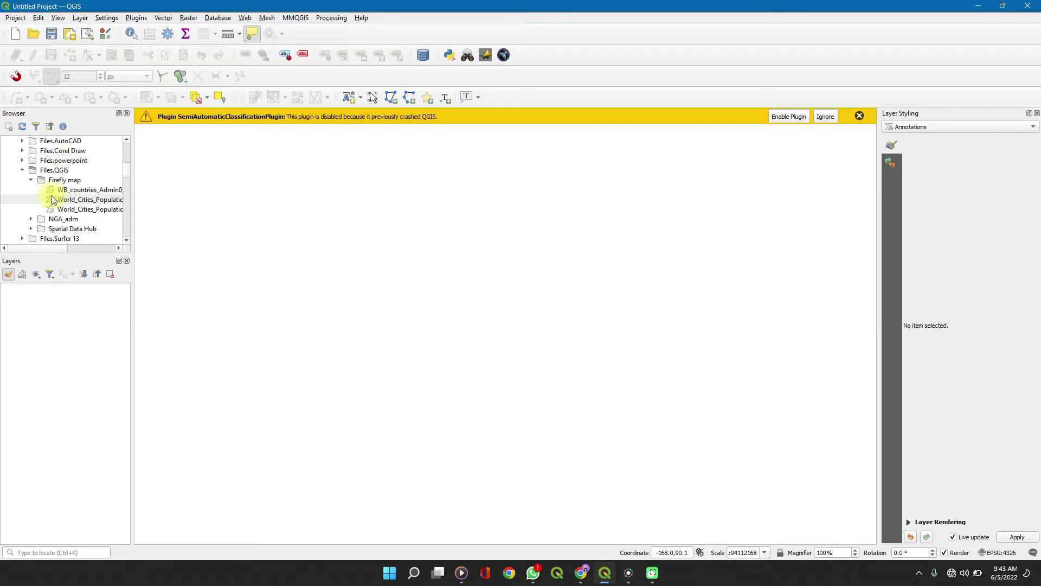
{"action": "left_click", "coordinate": [54, 171]}
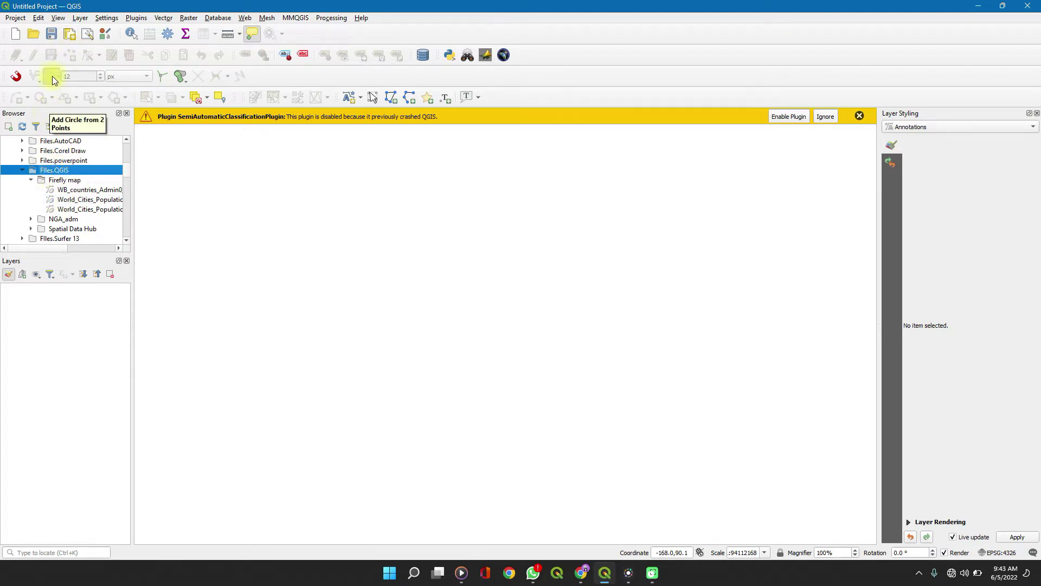
{"action": "right_click", "coordinate": [510, 15]}
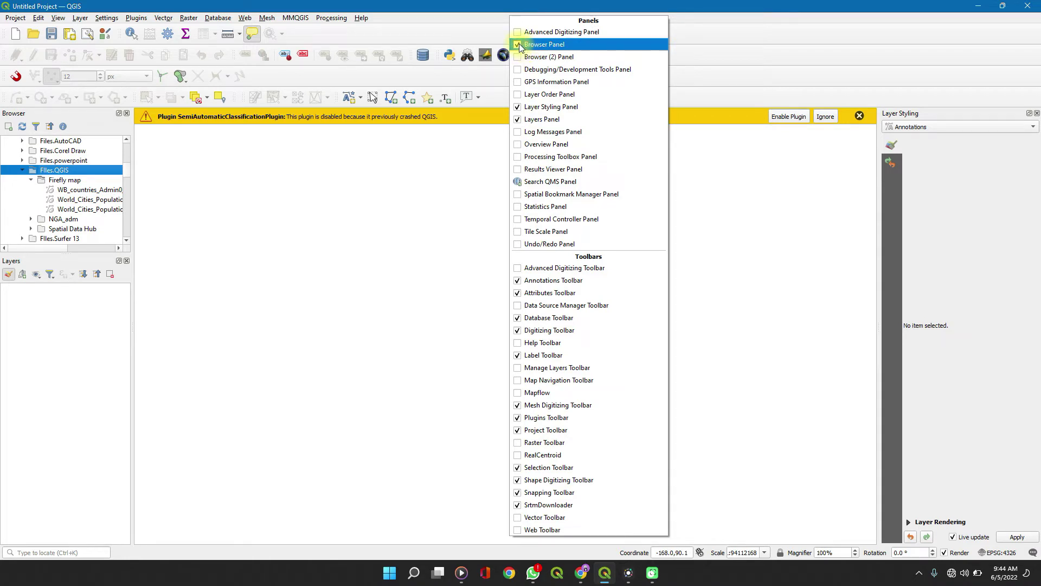
{"action": "left_click", "coordinate": [239, 214]}
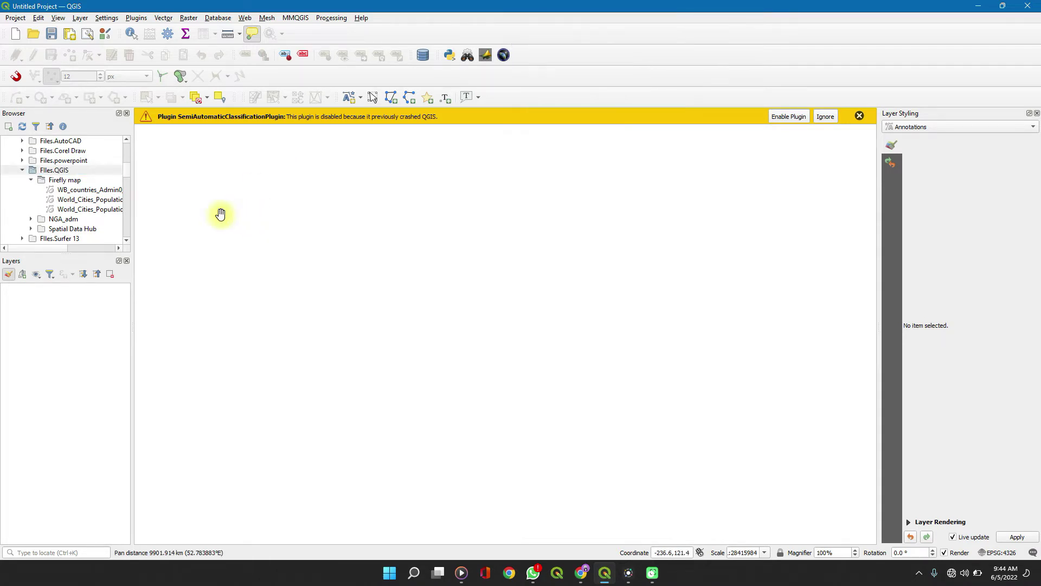
- Add the WB_countries_Admin0_10m and World_Cities_Population shapefiles from the Firefly map folder to the map as layers
{"action": "scroll", "coordinate": [43, 163], "scroll_direction": "up", "scroll_amount": 10}
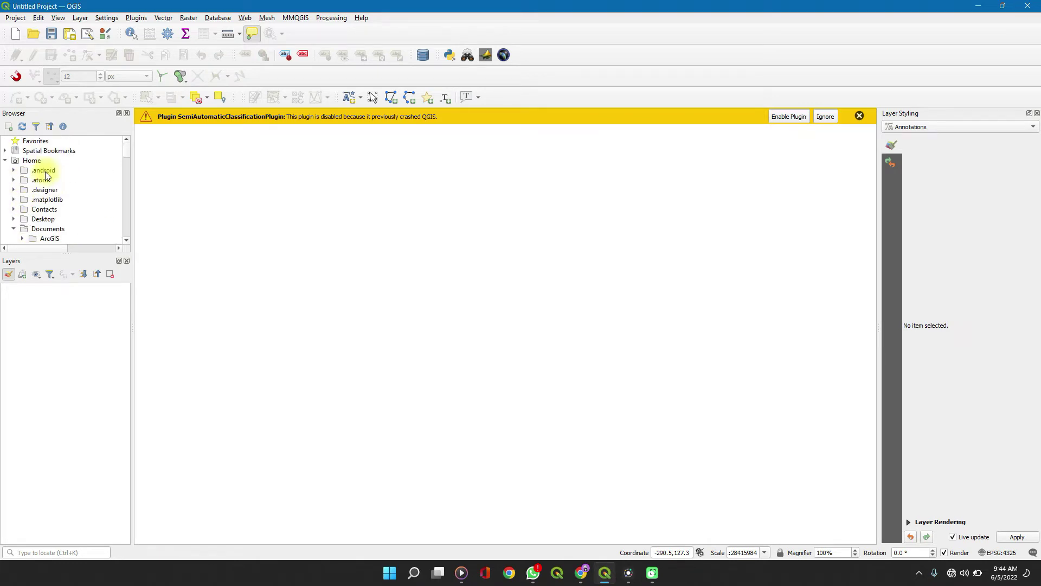
{"action": "scroll", "coordinate": [39, 163], "scroll_direction": "down", "scroll_amount": 2}
{"action": "scroll", "coordinate": [38, 160], "scroll_direction": "down", "scroll_amount": 6}
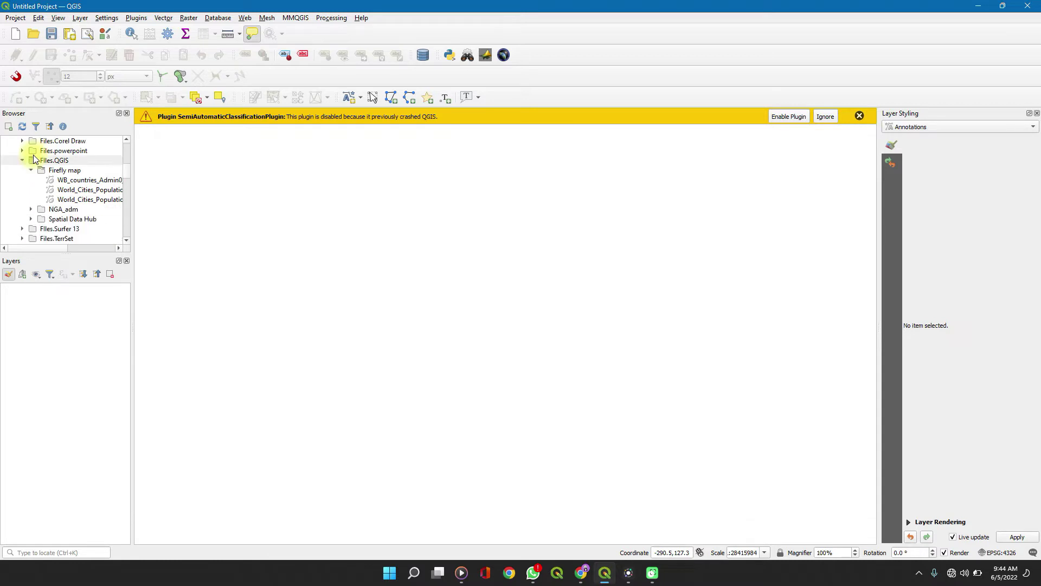
{"action": "scroll", "coordinate": [34, 155], "scroll_direction": "down", "scroll_amount": 1}
{"action": "scroll", "coordinate": [76, 146], "scroll_direction": "up", "scroll_amount": 1}
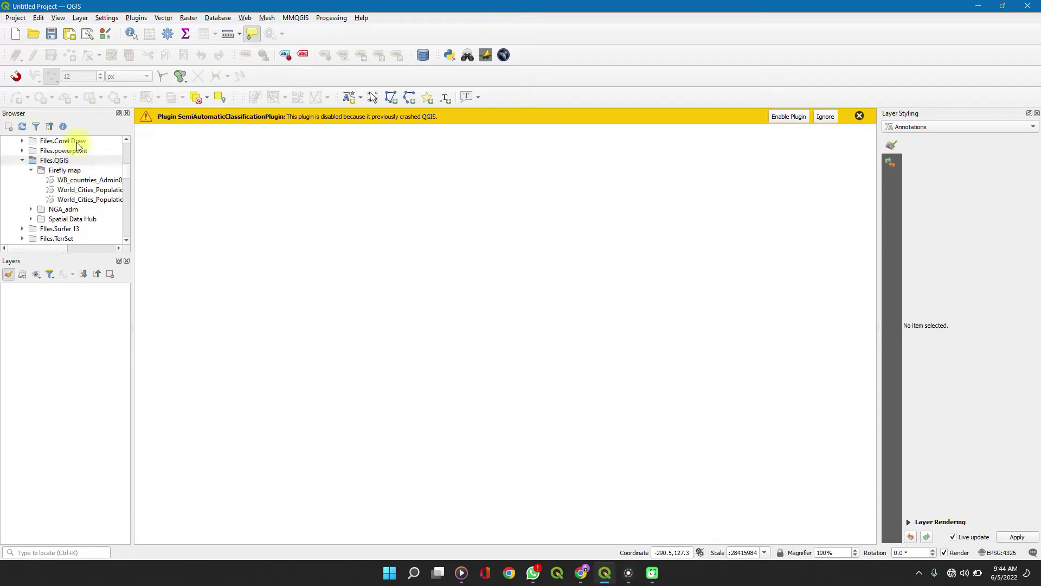
{"action": "left_click", "coordinate": [84, 182]}
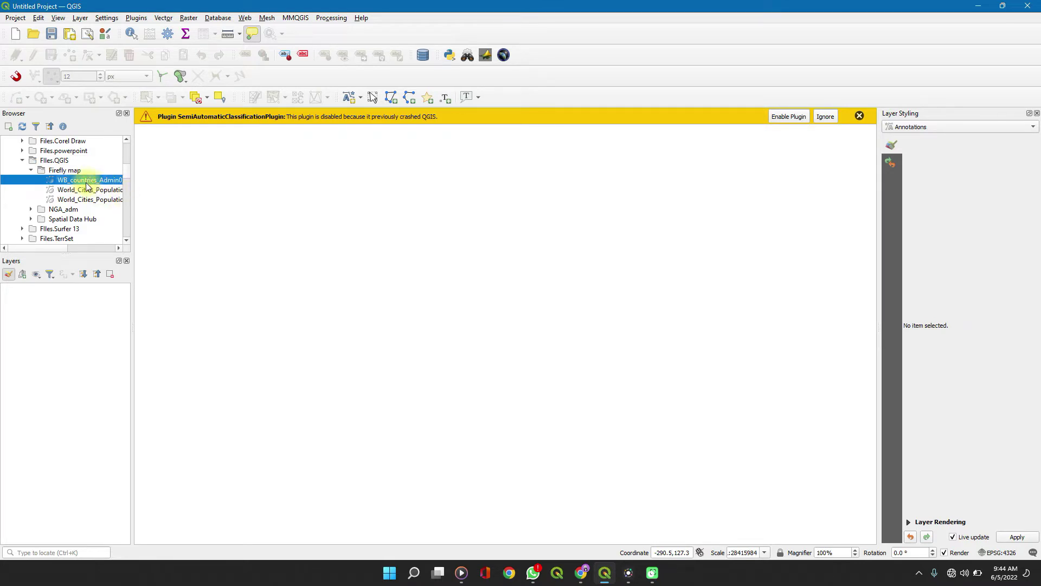
{"action": "scroll", "coordinate": [86, 186], "scroll_direction": "down", "scroll_amount": 1}
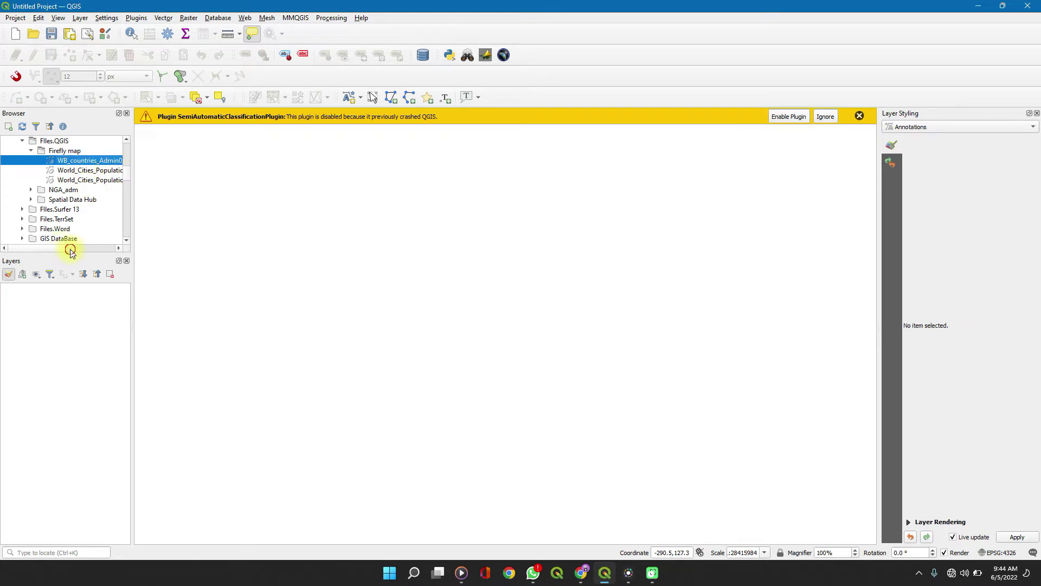
{"action": "scroll", "coordinate": [70, 248], "scroll_direction": "right", "scroll_amount": 3}
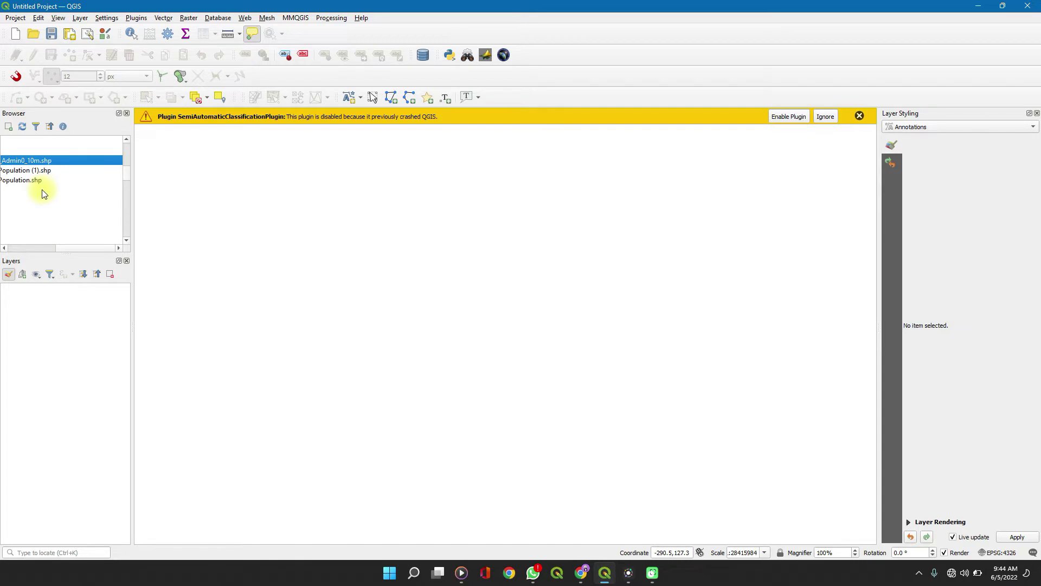
{"action": "scroll", "coordinate": [44, 189], "scroll_direction": "down", "scroll_amount": 1}
{"action": "scroll", "coordinate": [45, 187], "scroll_direction": "up", "scroll_amount": 1}
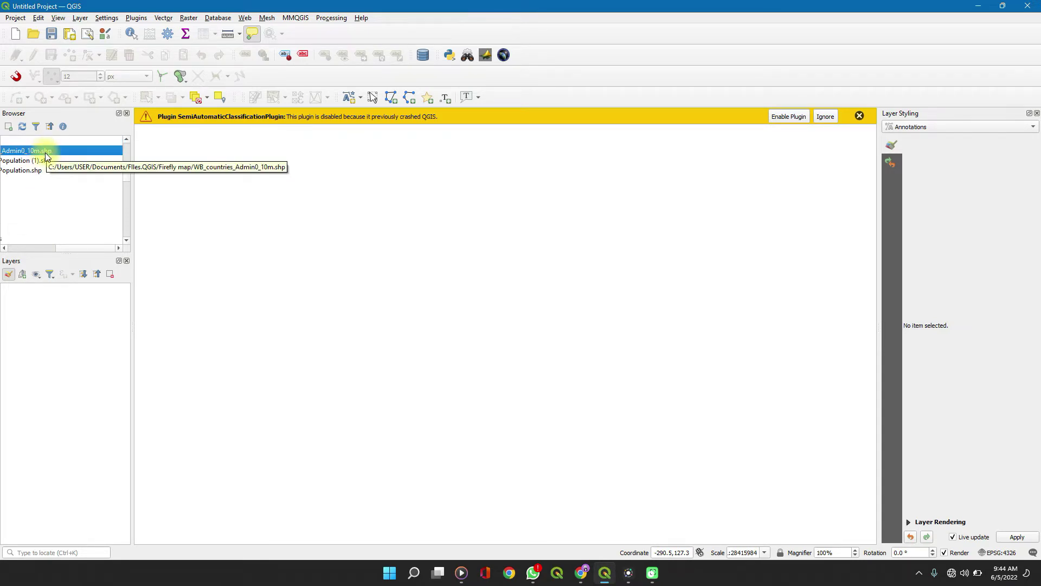
{"action": "left_click_drag", "start_coordinate": [35, 146], "coordinate": [417, 274]}
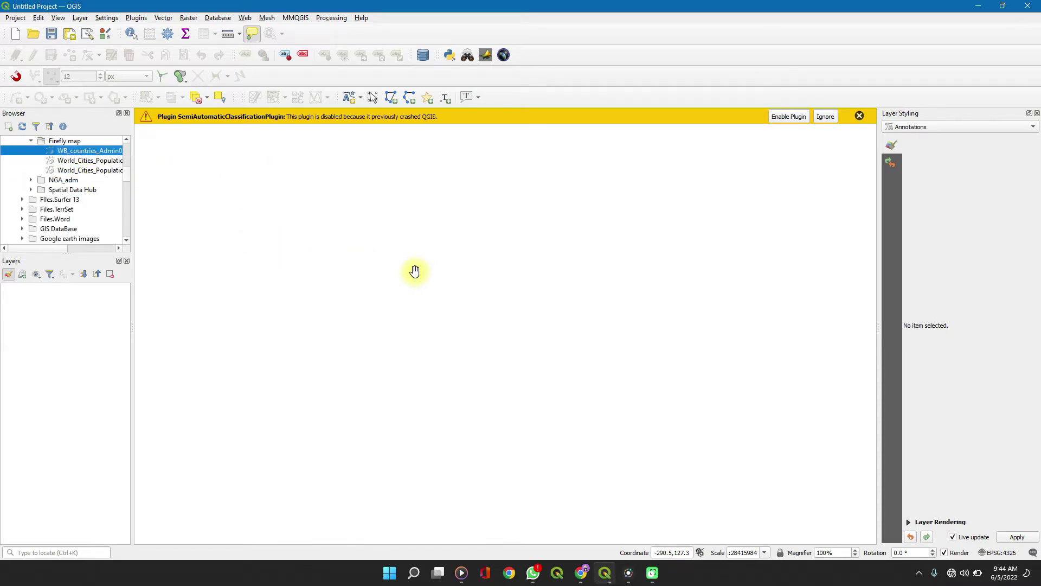
{"action": "left_click", "coordinate": [101, 171]}
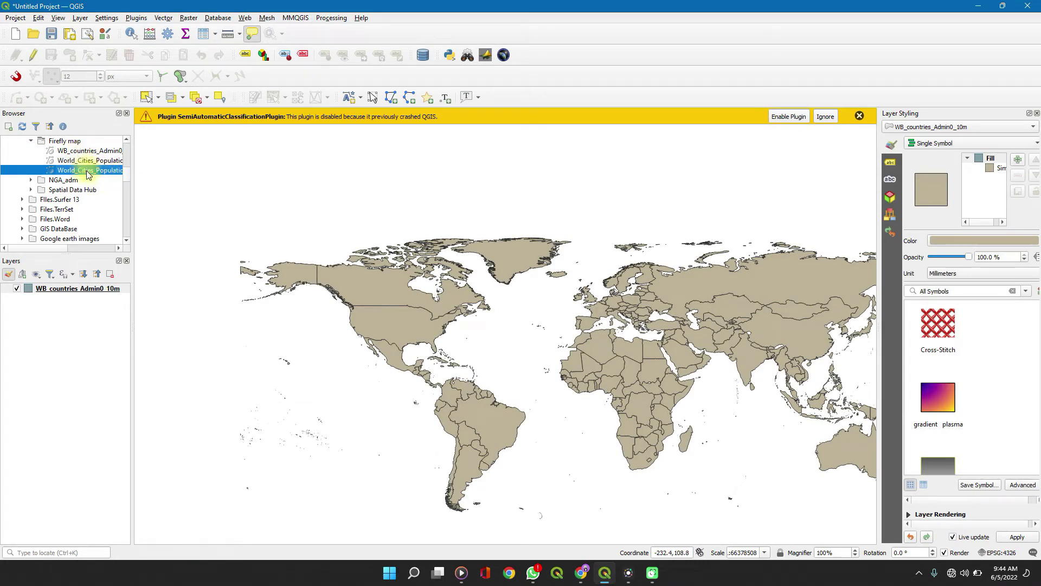
{"action": "left_click_drag", "start_coordinate": [88, 173], "coordinate": [355, 317]}
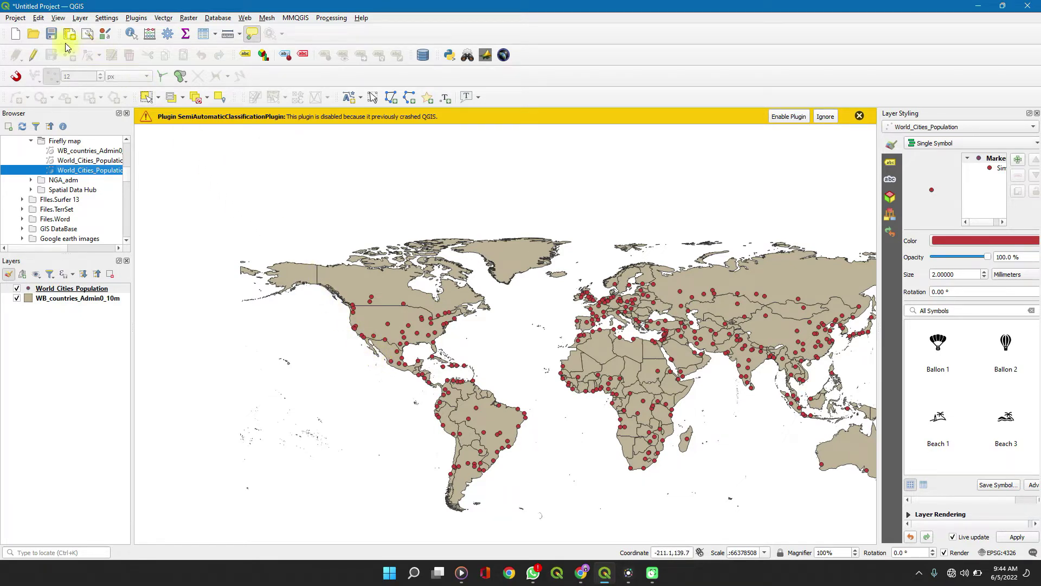
{"action": "left_click", "coordinate": [79, 19]}
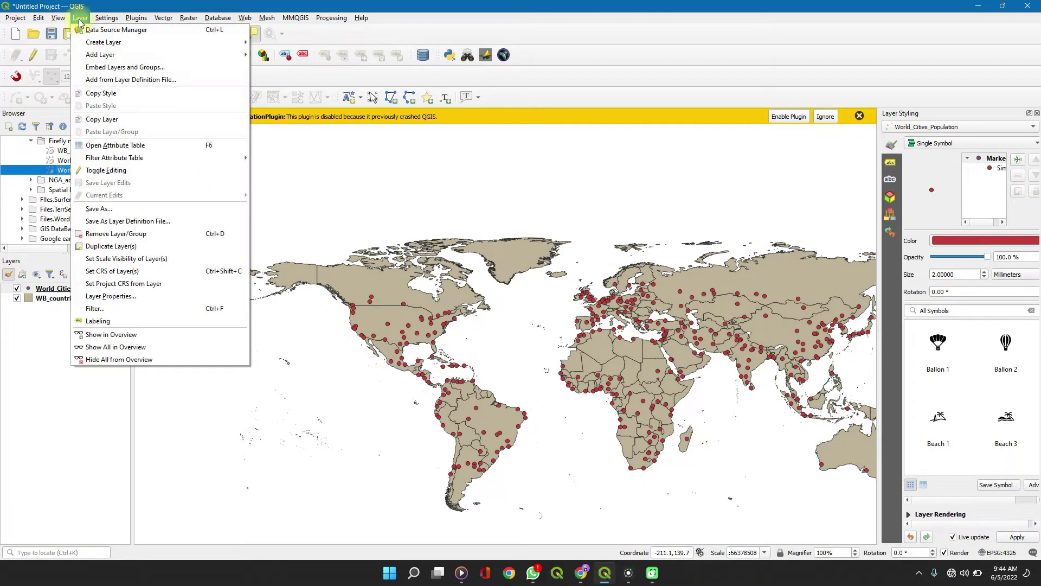
{"action": "mouse_move", "coordinate": [166, 56]}
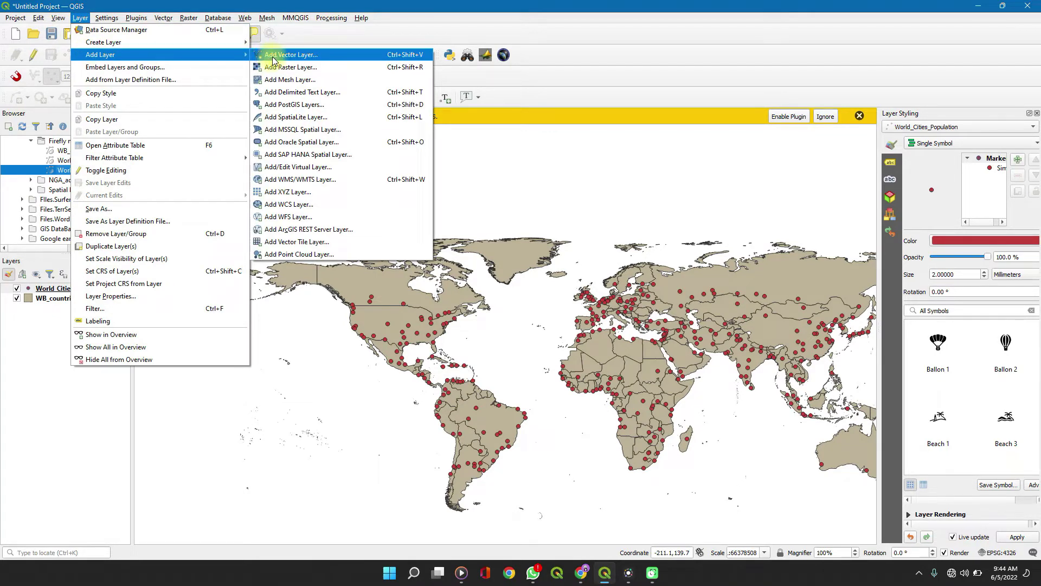
{"action": "left_click", "coordinate": [273, 56]}
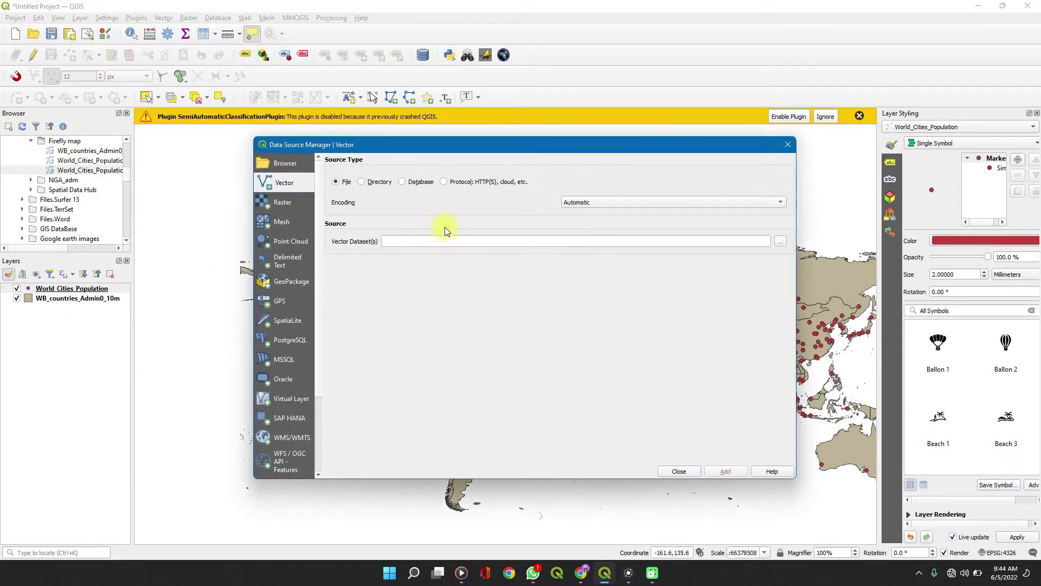
{"action": "left_click", "coordinate": [779, 244]}
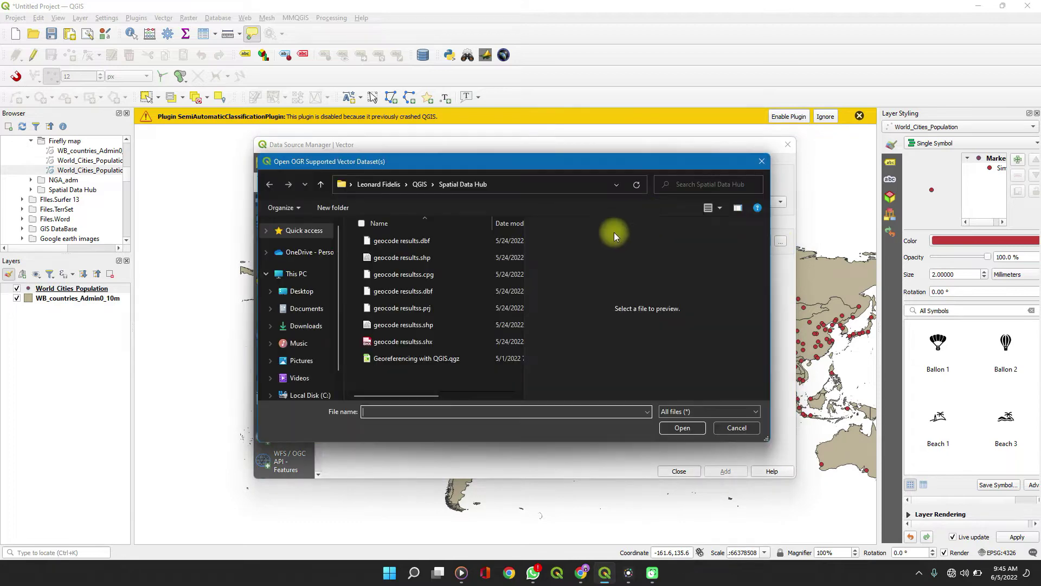
{"action": "left_click", "coordinate": [760, 162]}
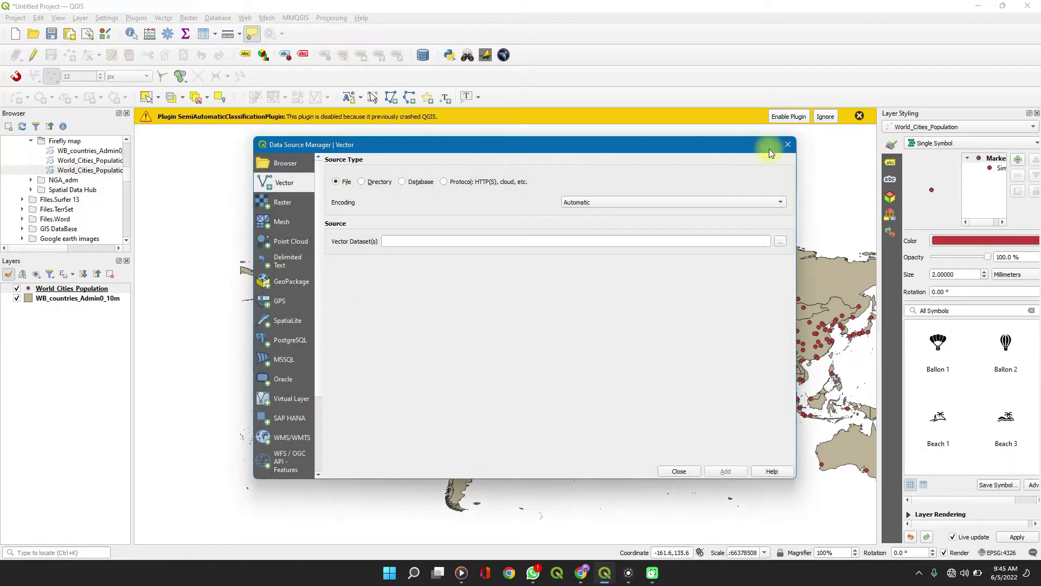
{"action": "left_click", "coordinate": [788, 150]}
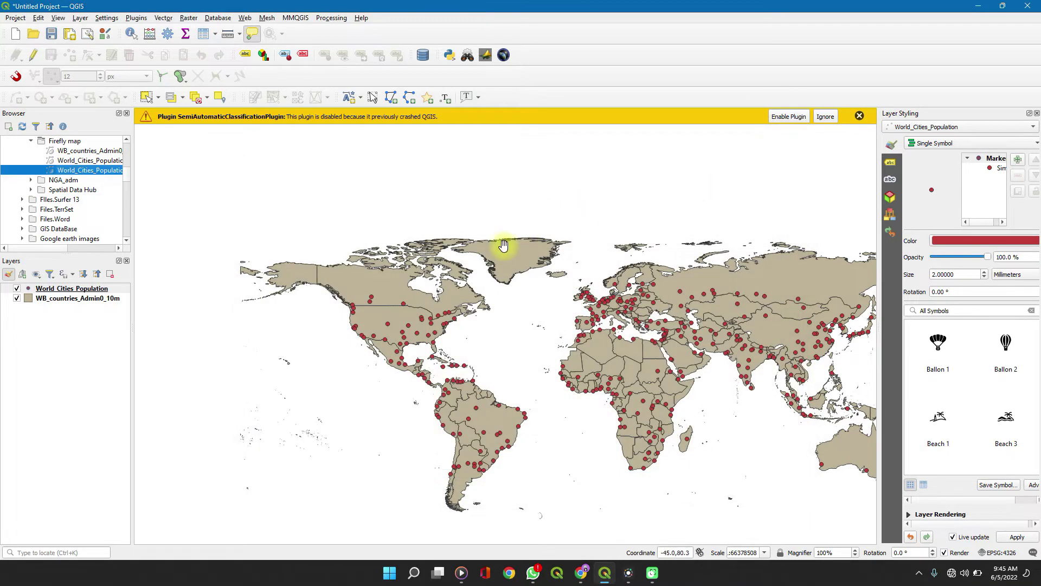
- Set the project's background color to black in the general project properties and apply it
{"action": "left_click_drag", "start_coordinate": [545, 308], "coordinate": [444, 272]}
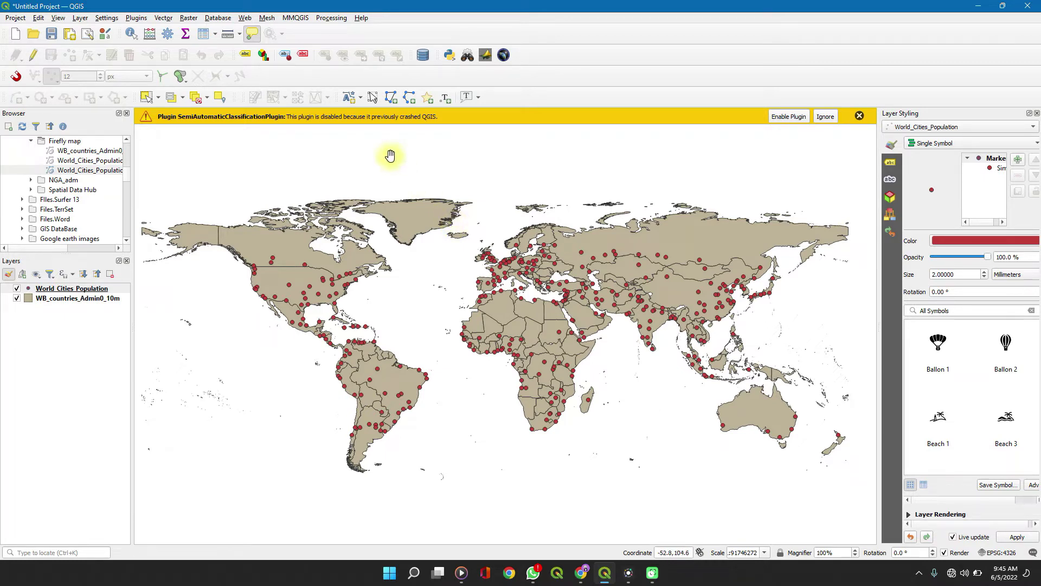
{"action": "left_click", "coordinate": [16, 18]}
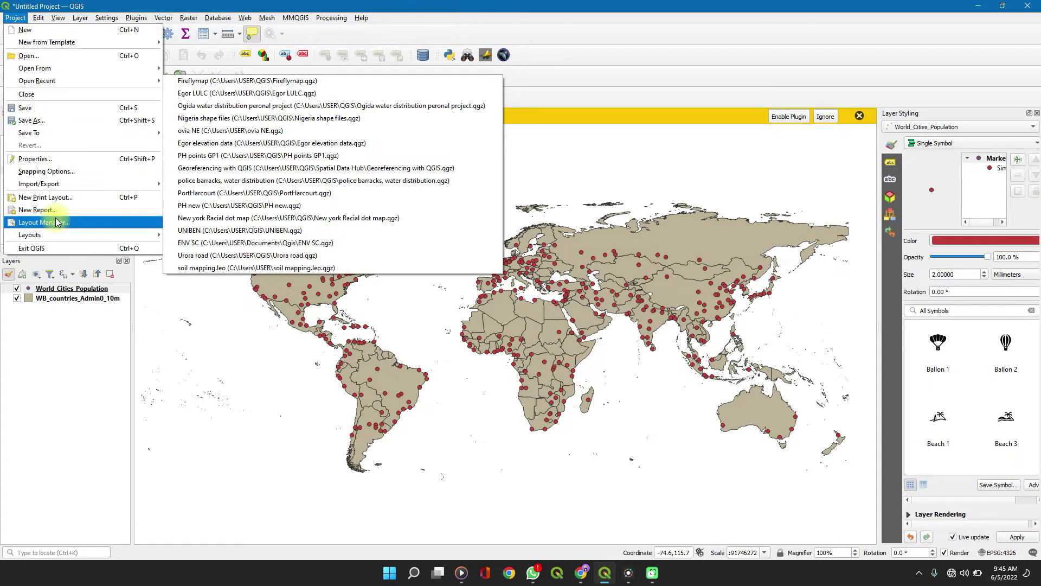
{"action": "left_click", "coordinate": [35, 159]}
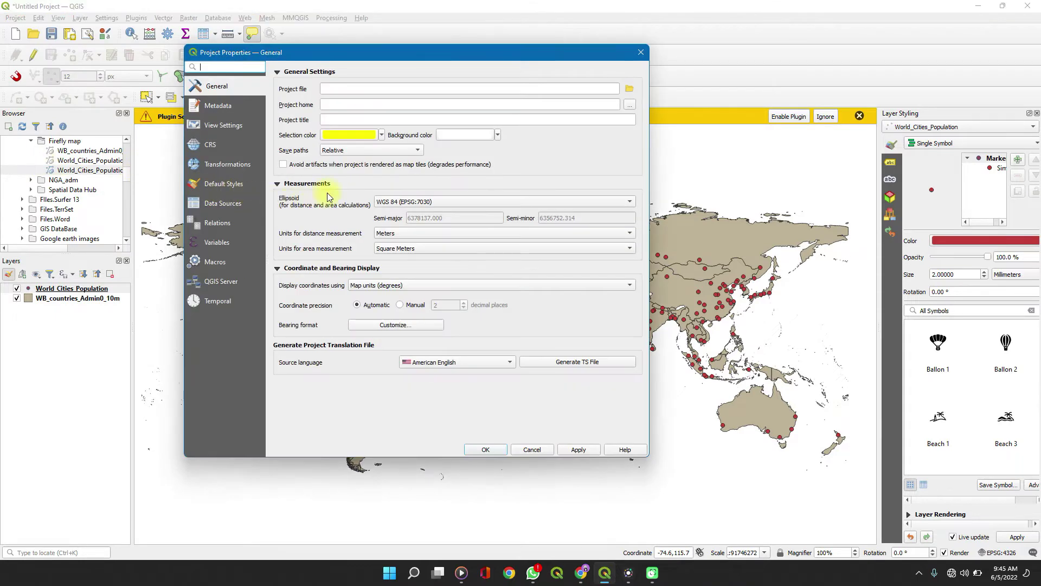
{"action": "left_click", "coordinate": [497, 135]}
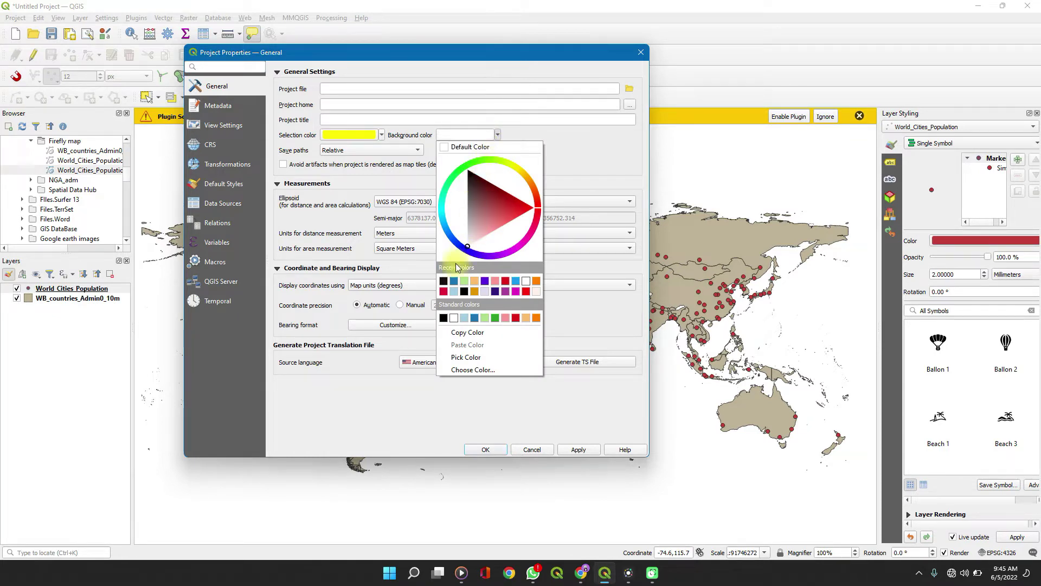
{"action": "left_click", "coordinate": [442, 282]}
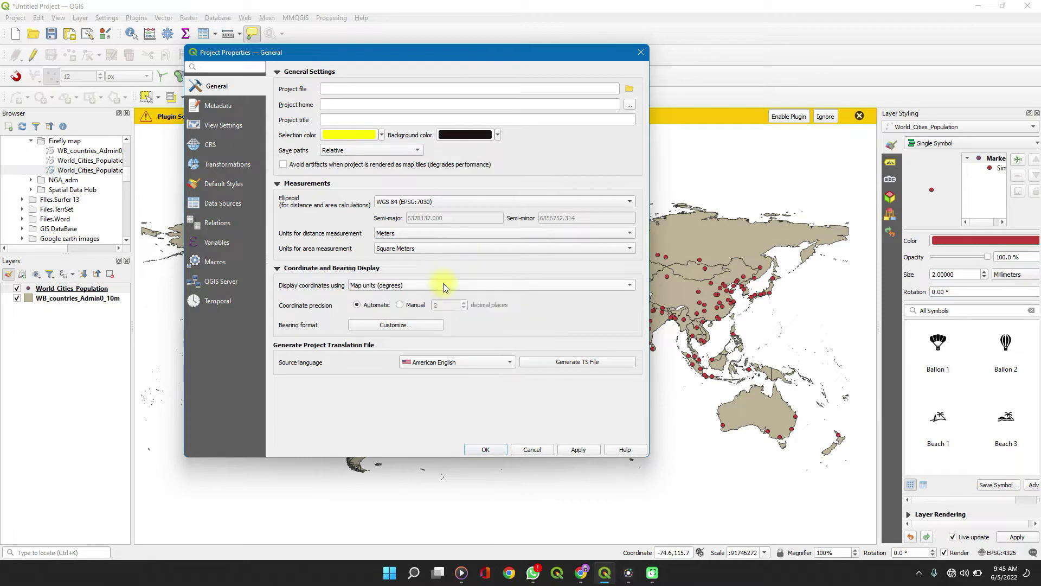
{"action": "left_click", "coordinate": [561, 450]}
{"action": "left_click", "coordinate": [485, 449]}
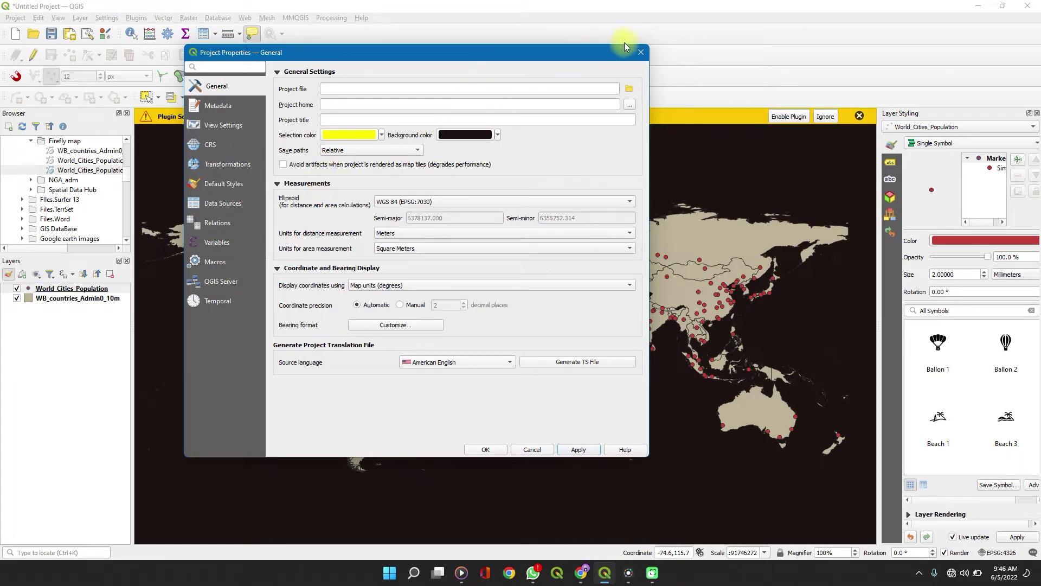
{"action": "left_click", "coordinate": [642, 51]}
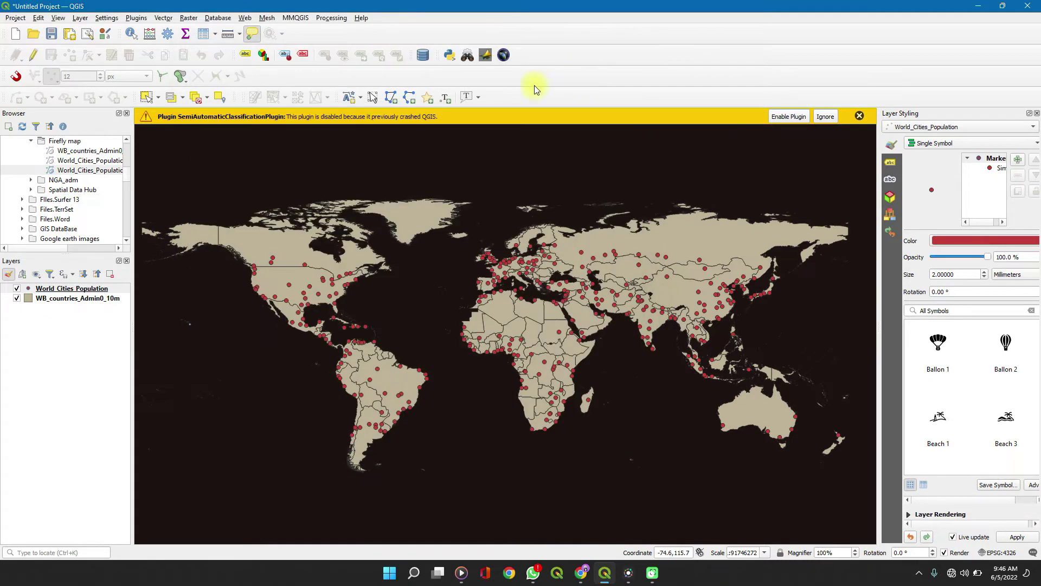
- Change the fill color of the WB_countries_Admin0_10m layer to a light cream in its symbology properties and apply it
{"action": "left_click", "coordinate": [70, 300]}
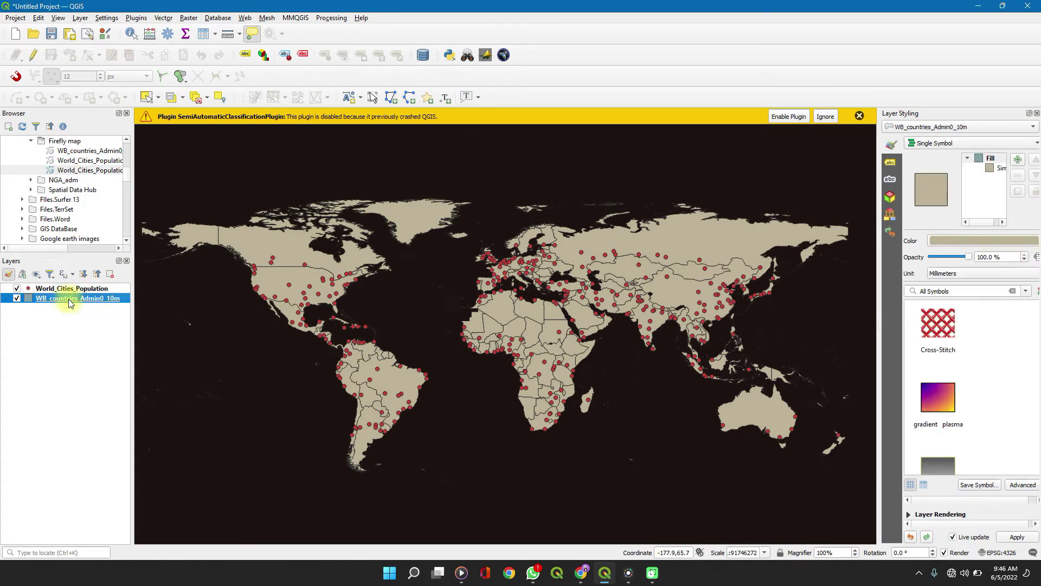
{"action": "right_click", "coordinate": [70, 302]}
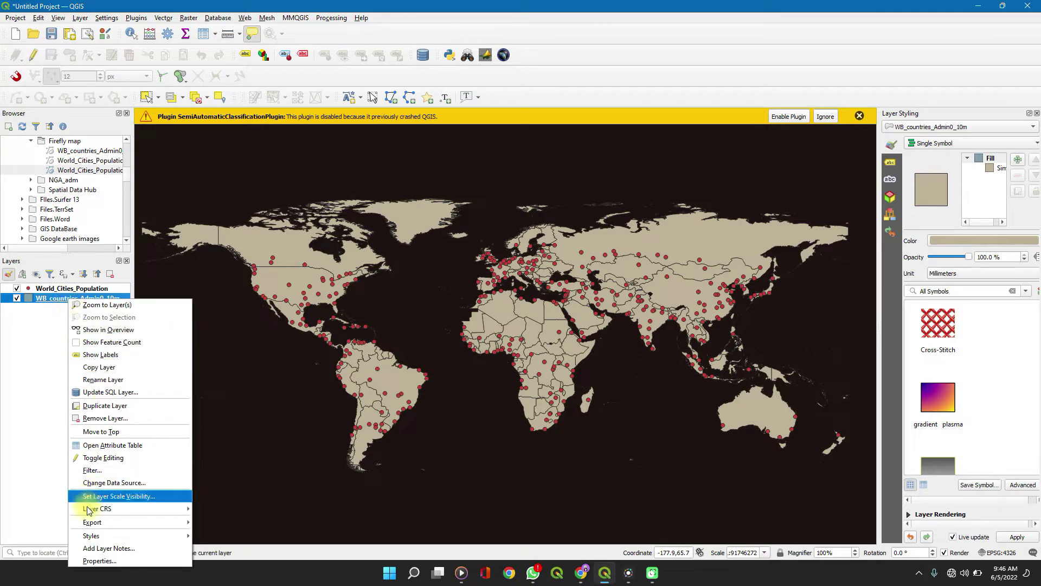
{"action": "left_click", "coordinate": [106, 562]}
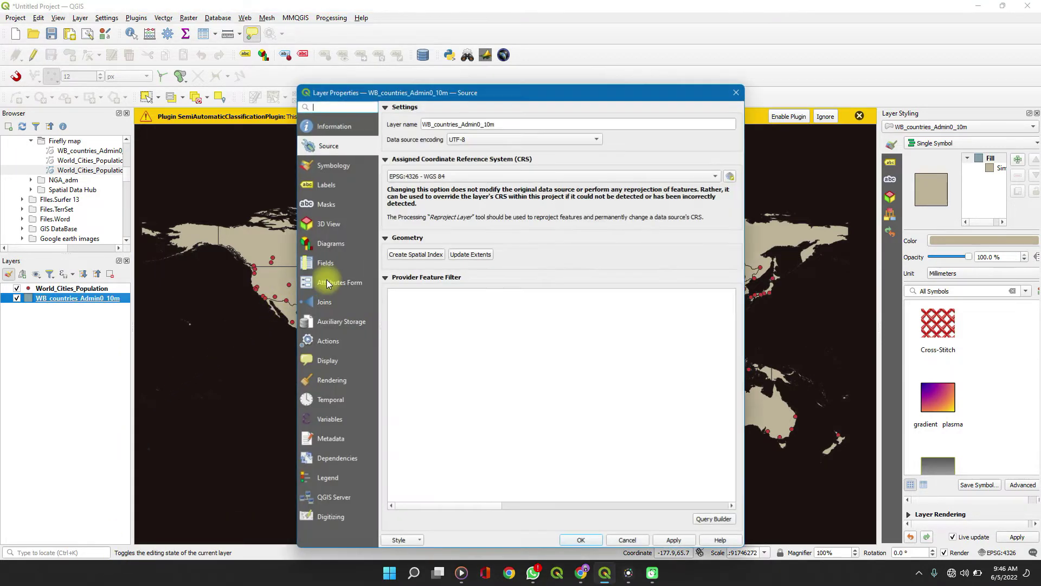
{"action": "left_click", "coordinate": [322, 169]}
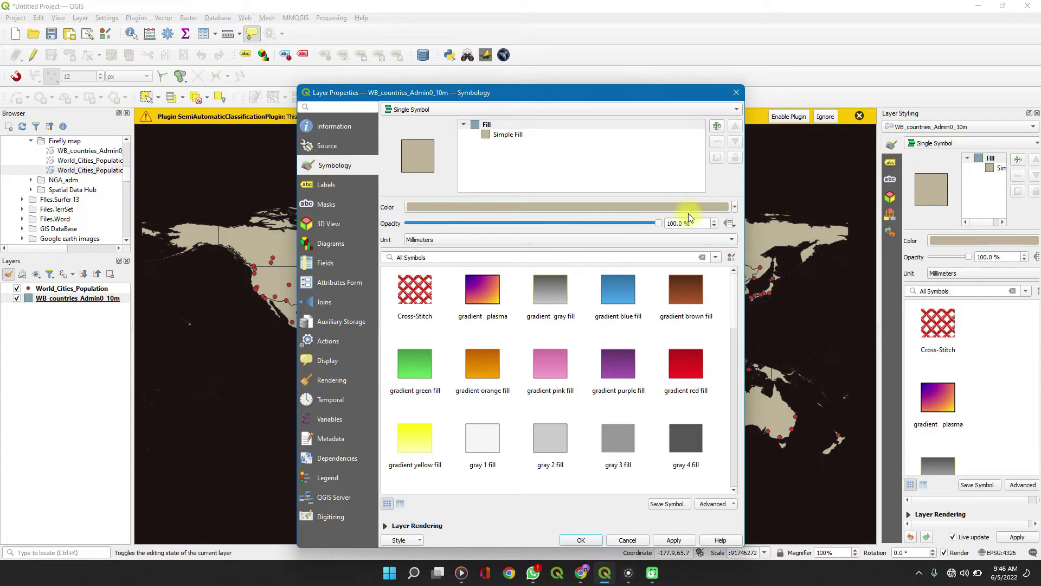
{"action": "left_click", "coordinate": [734, 208]}
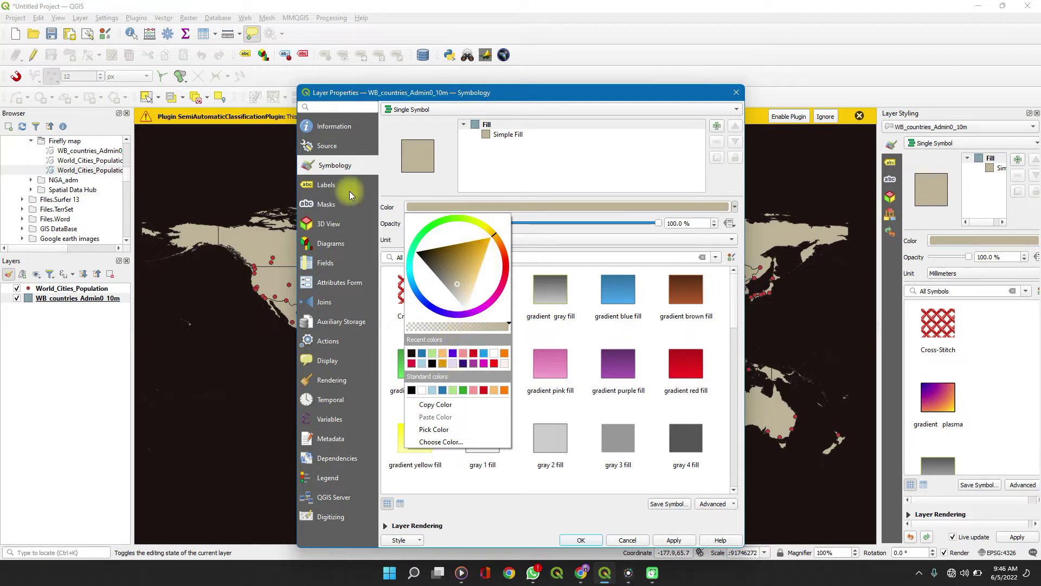
{"action": "left_click", "coordinate": [468, 303]}
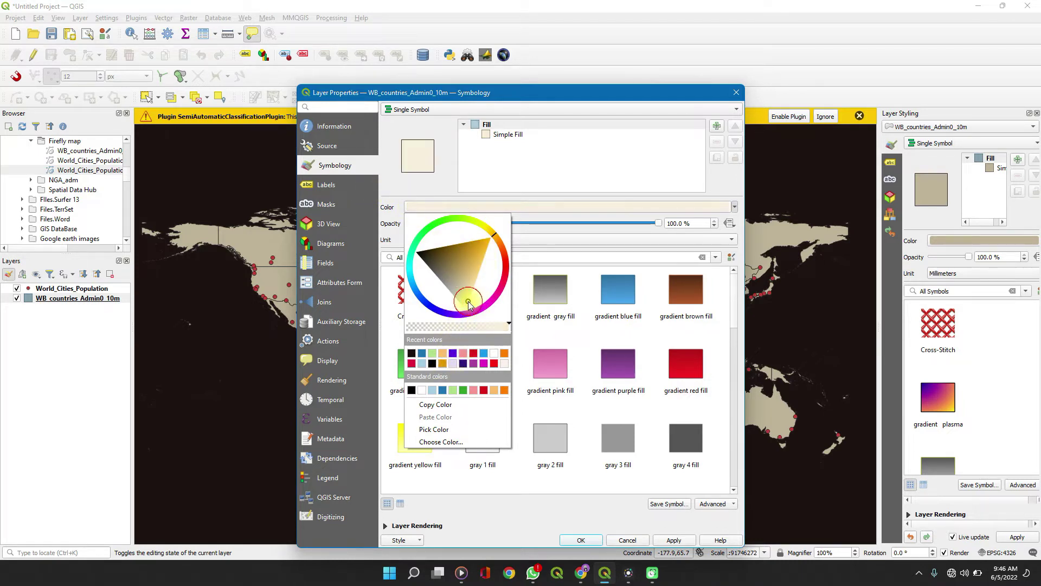
{"action": "left_click", "coordinate": [676, 538]}
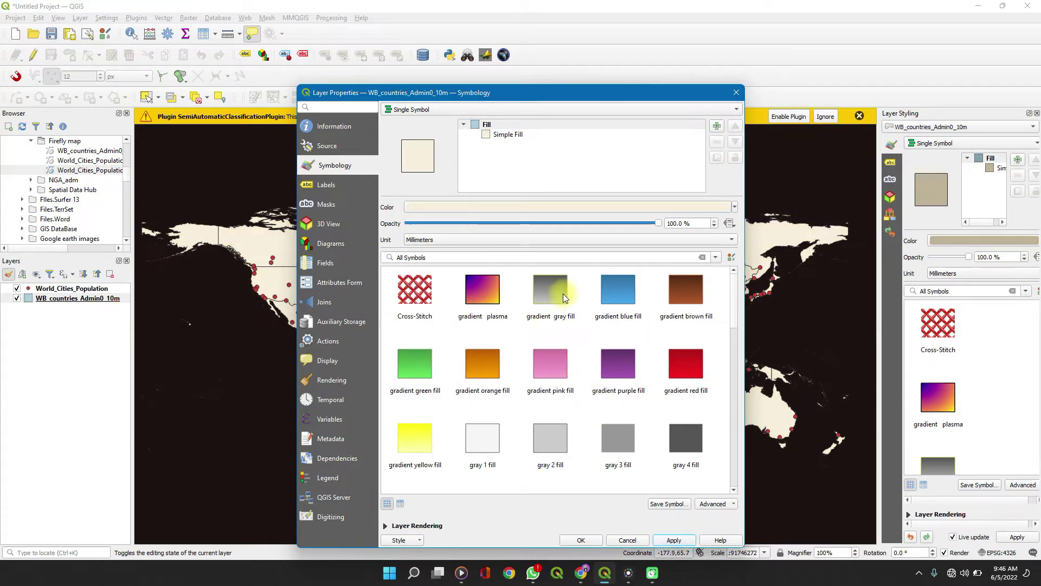
- Change the WB_countries_Admin0_10m fill to a slightly darker beige and apply it
{"action": "left_click", "coordinate": [734, 207]}
{"action": "left_click", "coordinate": [467, 294]}
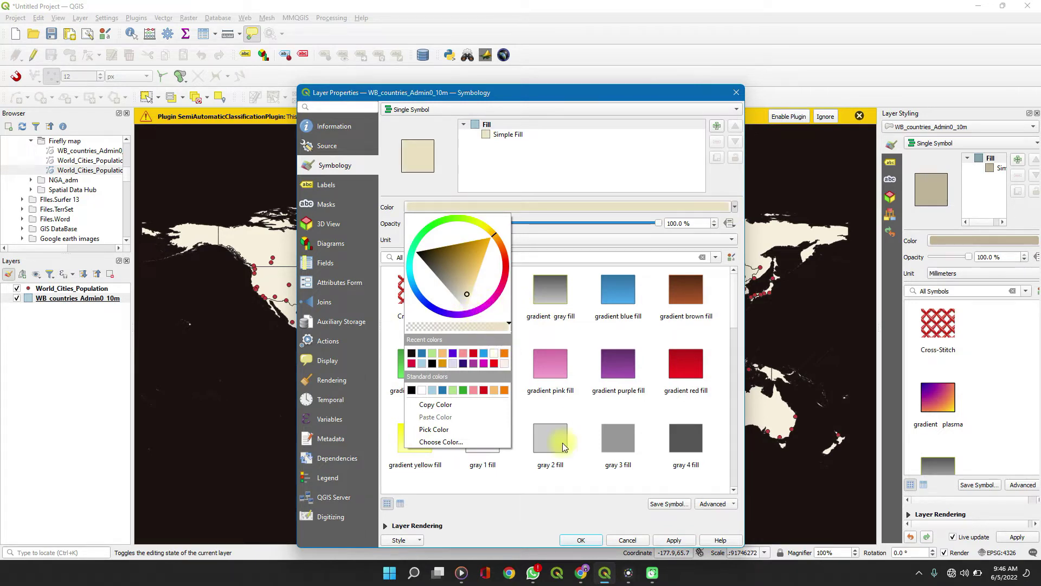
{"action": "left_click", "coordinate": [666, 533]}
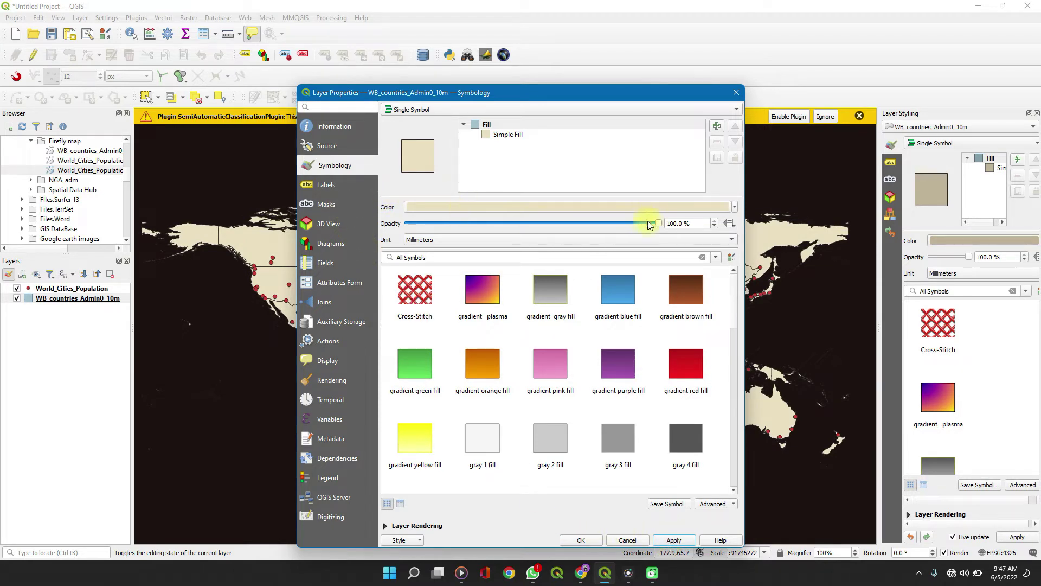
- Reduce the countries layer's symbol opacity to 45%, apply it, and close the layer properties
{"action": "left_click_drag", "start_coordinate": [656, 223], "coordinate": [528, 241]}
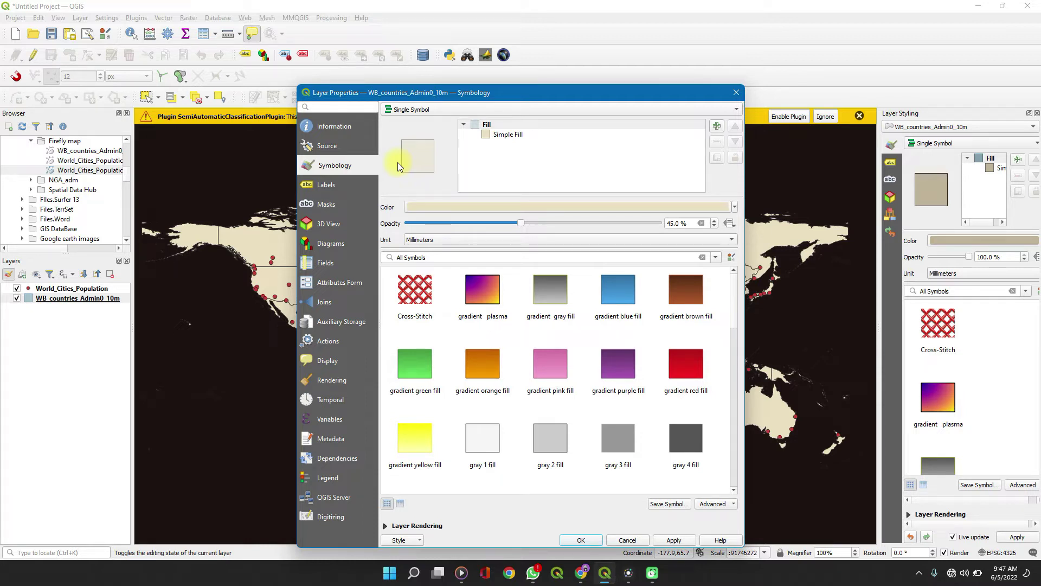
{"action": "left_click", "coordinate": [676, 541]}
{"action": "left_click", "coordinate": [737, 96]}
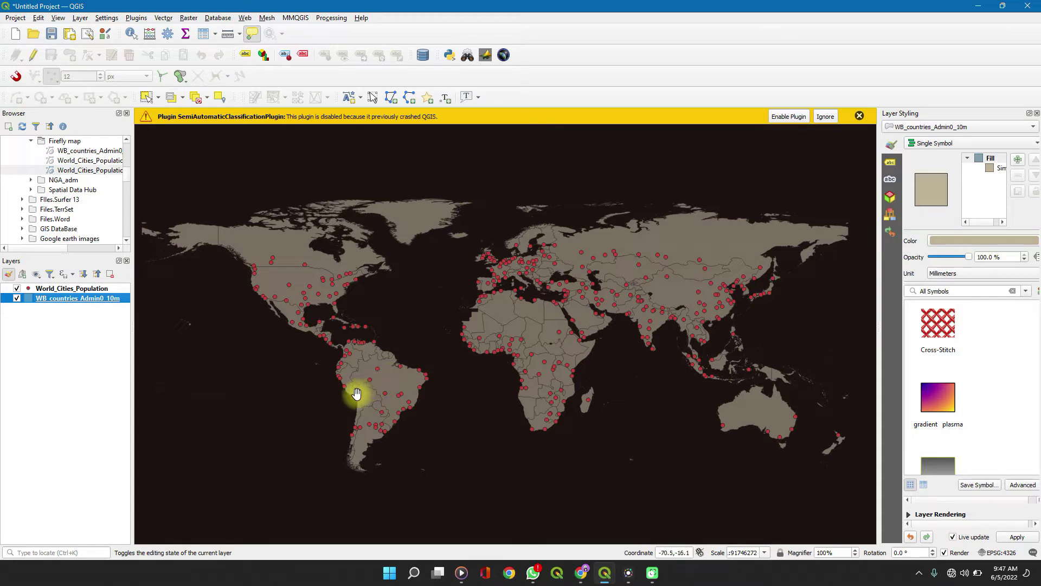
- Set the World_Cities_Population layer's symbology to Graduated on the csvData_Po field and classify it
{"action": "left_click", "coordinate": [84, 289]}
{"action": "right_click", "coordinate": [84, 291]}
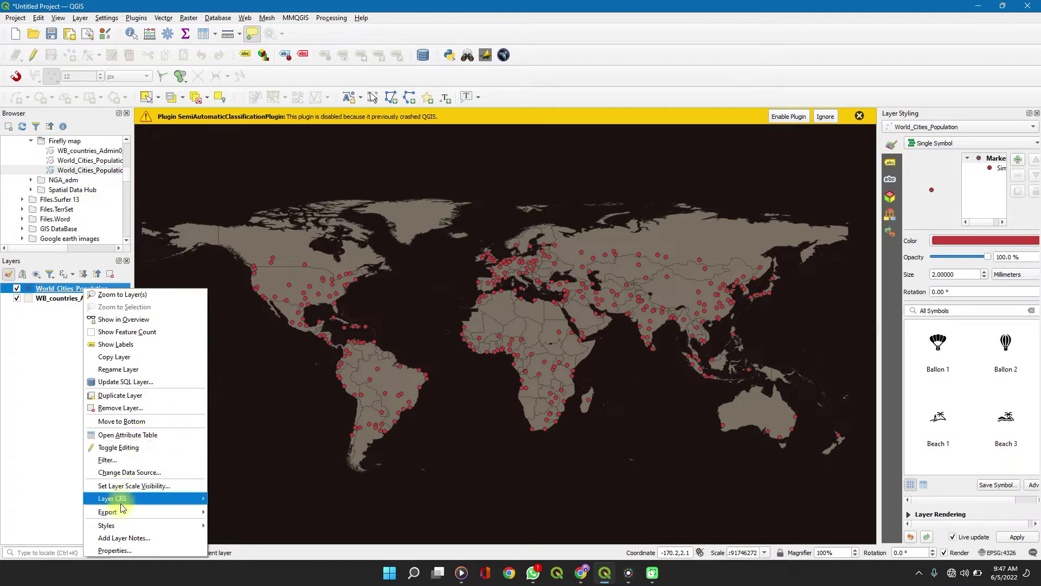
{"action": "left_click", "coordinate": [105, 551]}
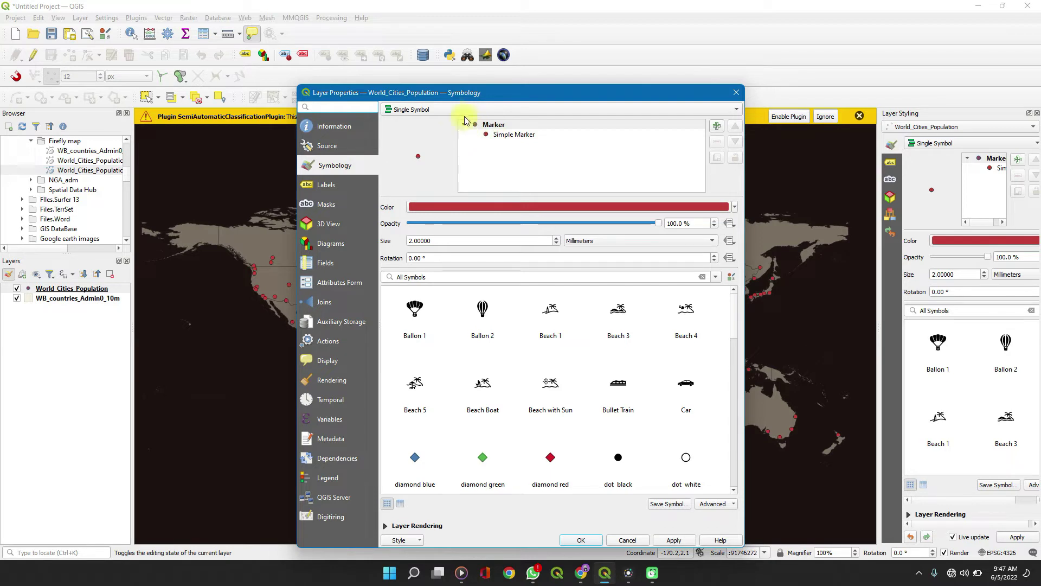
{"action": "left_click", "coordinate": [442, 110]}
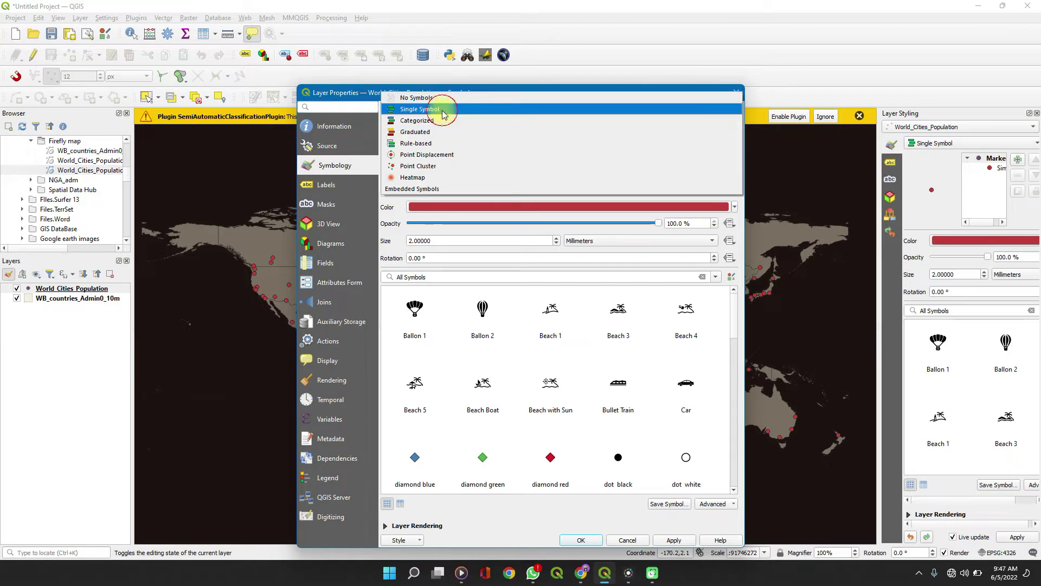
{"action": "left_click", "coordinate": [418, 132]}
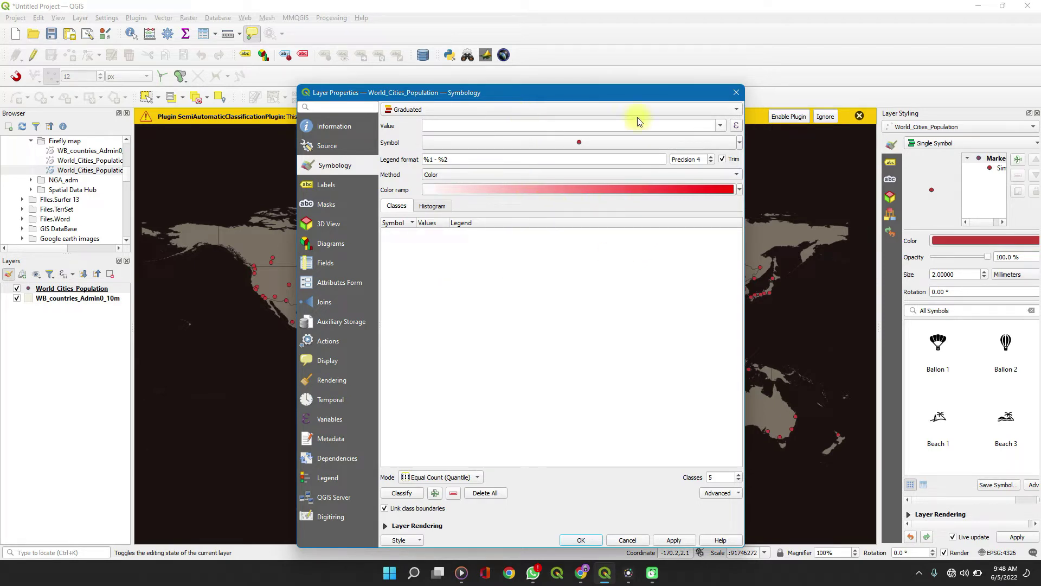
{"action": "left_click", "coordinate": [720, 128]}
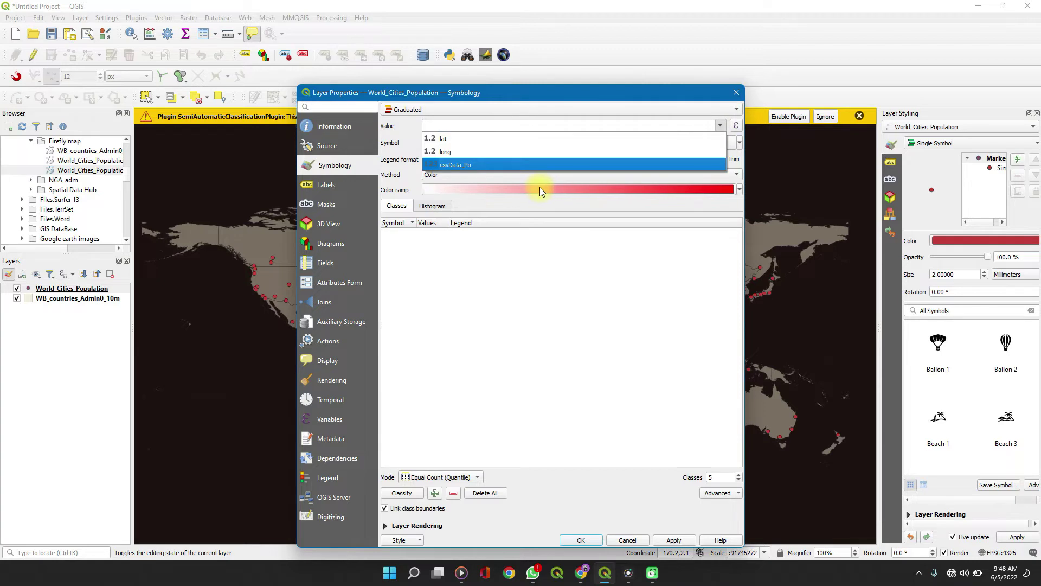
{"action": "left_click", "coordinate": [519, 163]}
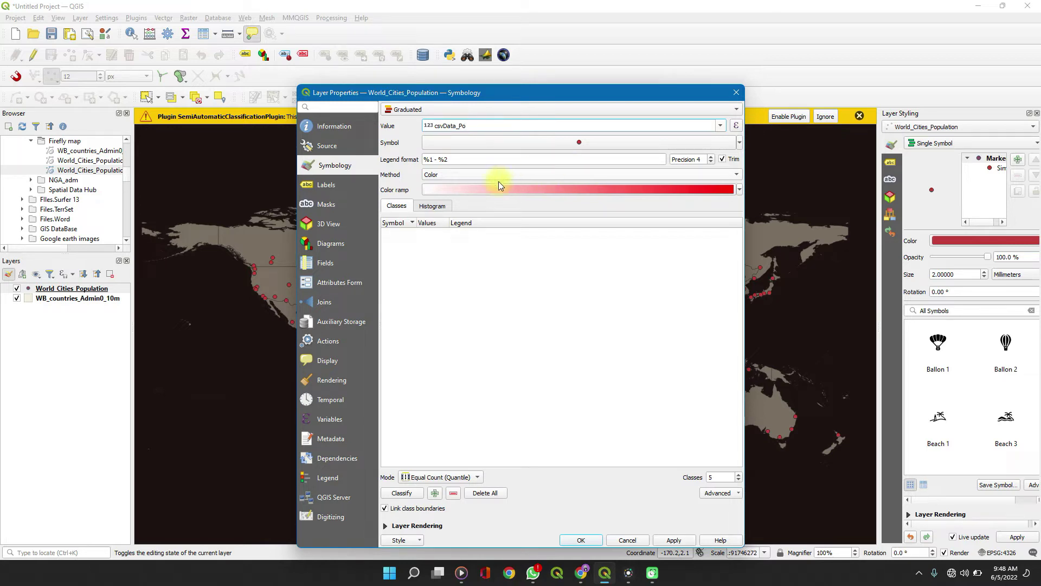
{"action": "left_click", "coordinate": [398, 208]}
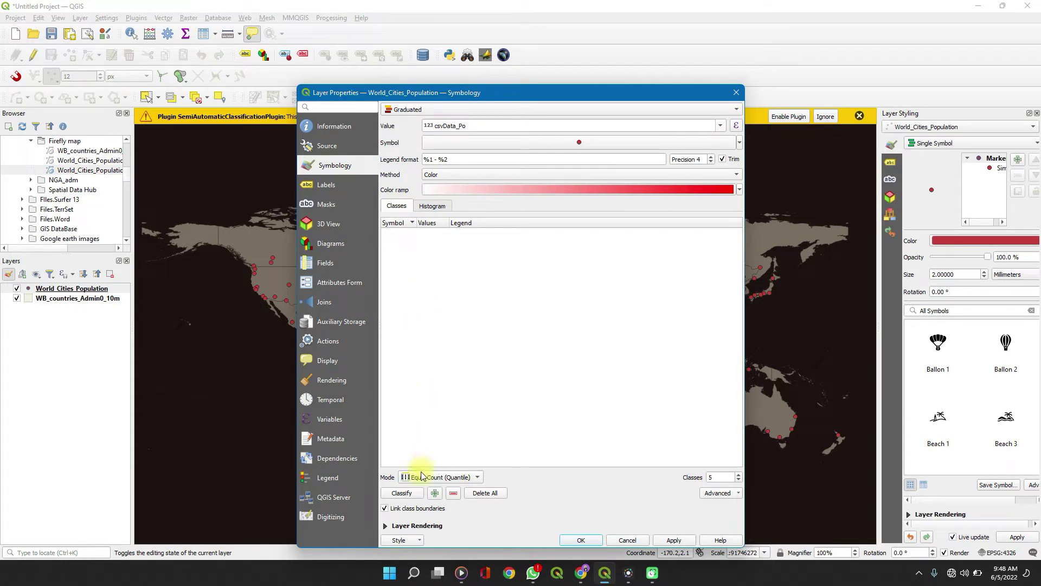
{"action": "left_click", "coordinate": [401, 493]}
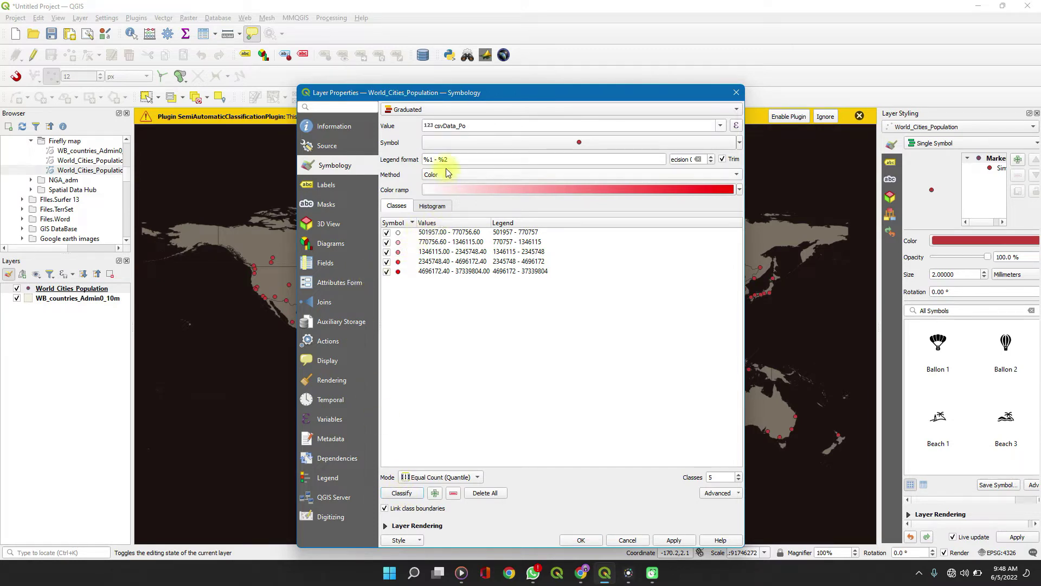
- Set the number of classes in the graduated cities symbology to 4
{"action": "double_click", "coordinate": [471, 233]}
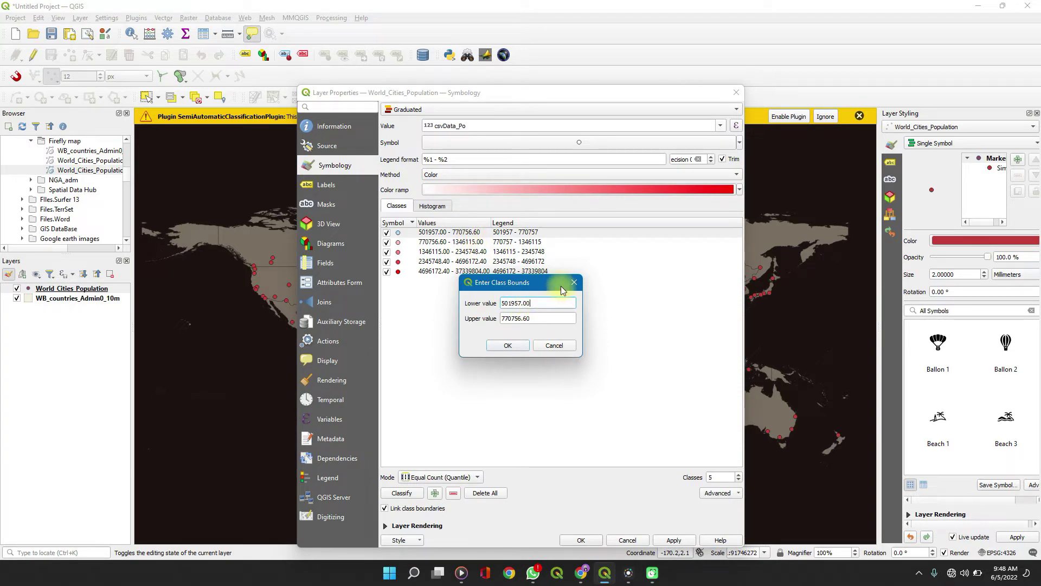
{"action": "key", "text": "BackSpace"}
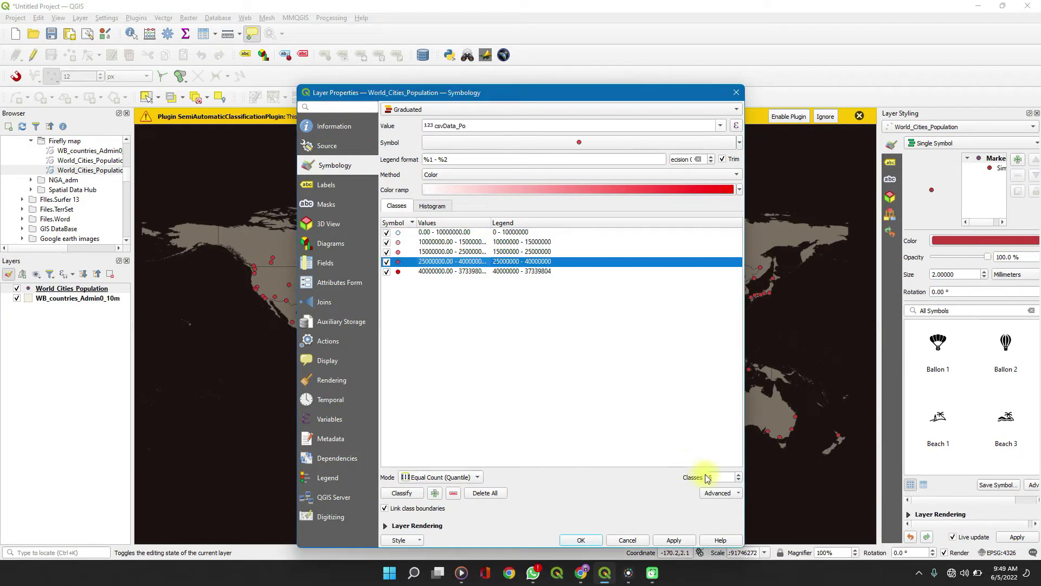
{"action": "left_click", "coordinate": [716, 477]}
{"action": "key", "text": "BackSpace"}
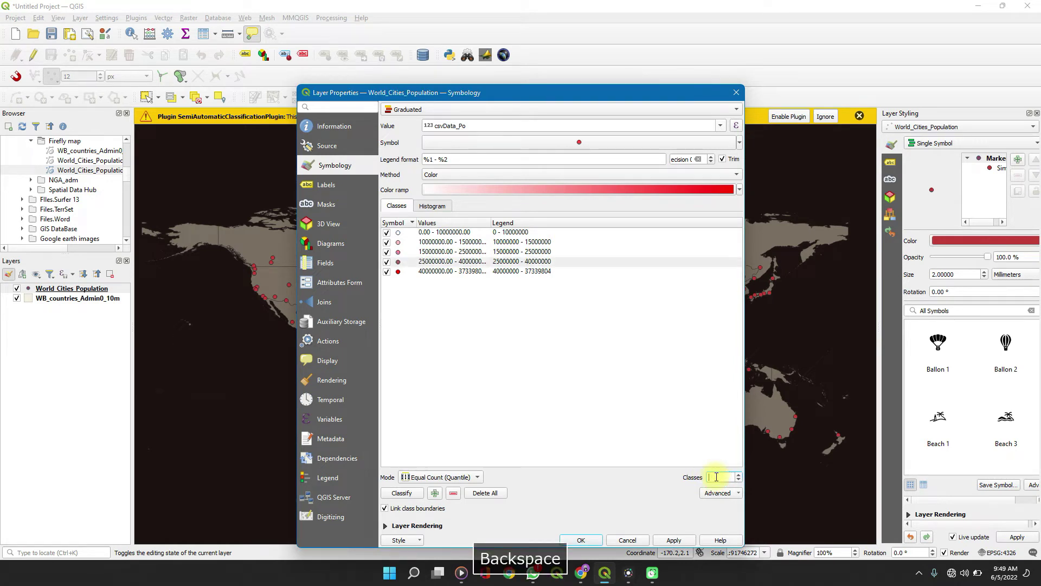
{"action": "type", "text": "4"}
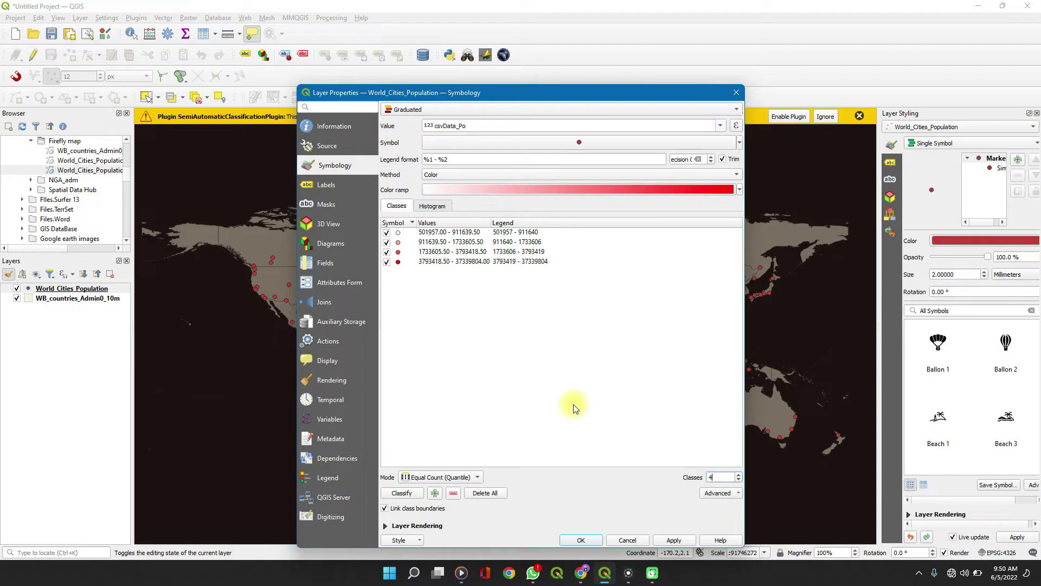
- Set the first population class's bounds to a lower value of 0.00 and an upper value of 10000000
{"action": "left_click", "coordinate": [465, 233]}
{"action": "double_click", "coordinate": [465, 233]}
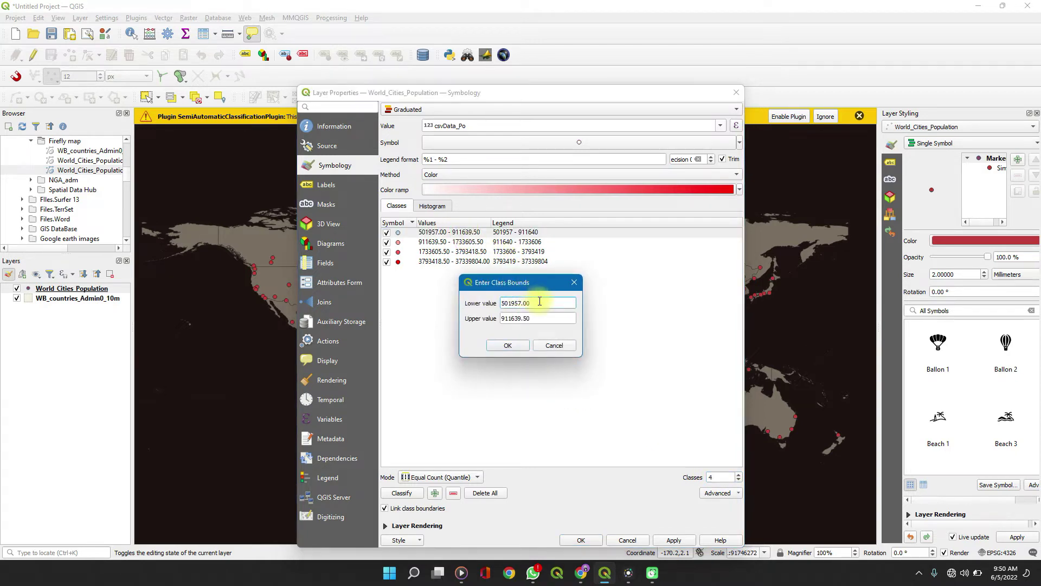
{"action": "key", "text": "BackSpace"}
{"action": "key", "text": "BackSpace"}
{"action": "key", "text": "BackSpace"}
{"action": "key", "text": "BackSpace"}
{"action": "key", "text": "BackSpace"}
{"action": "key", "text": "BackSpace"}
{"action": "key", "text": "BackSpace"}
{"action": "key", "text": "BackSpace"}
{"action": "key", "text": "BackSpace"}
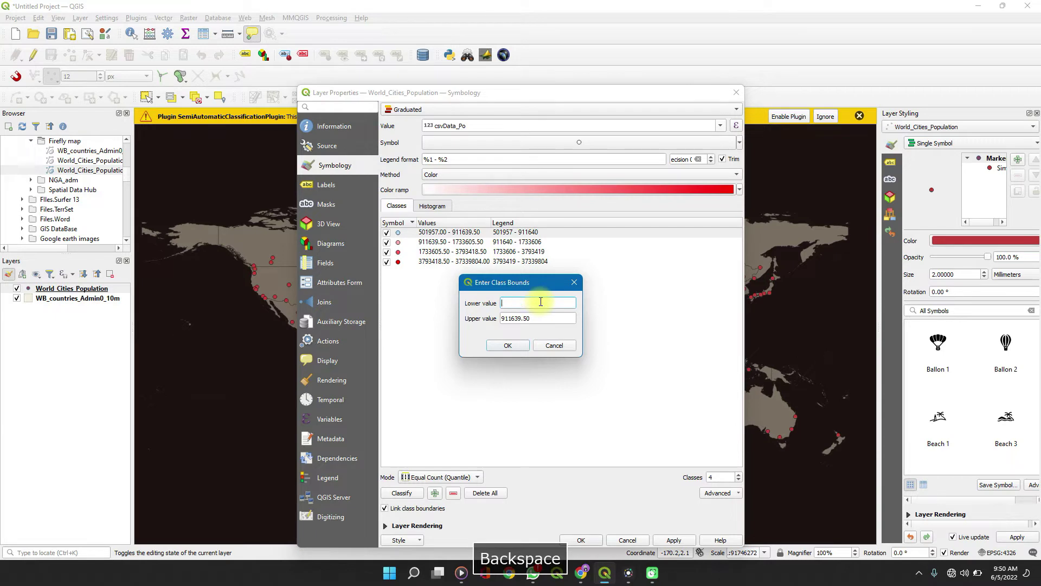
{"action": "type", "text": "0.00"}
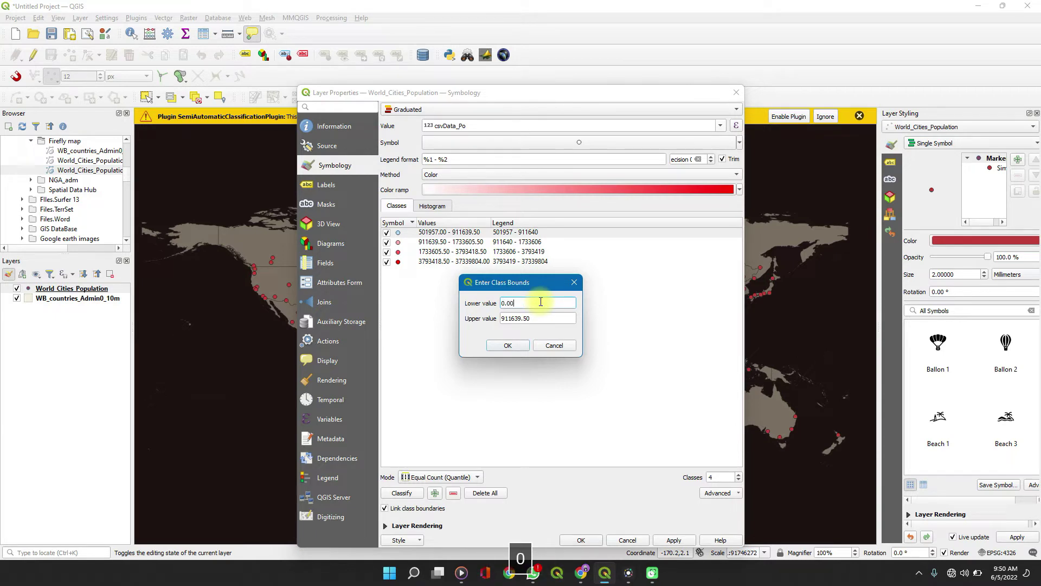
{"action": "left_click", "coordinate": [541, 318]}
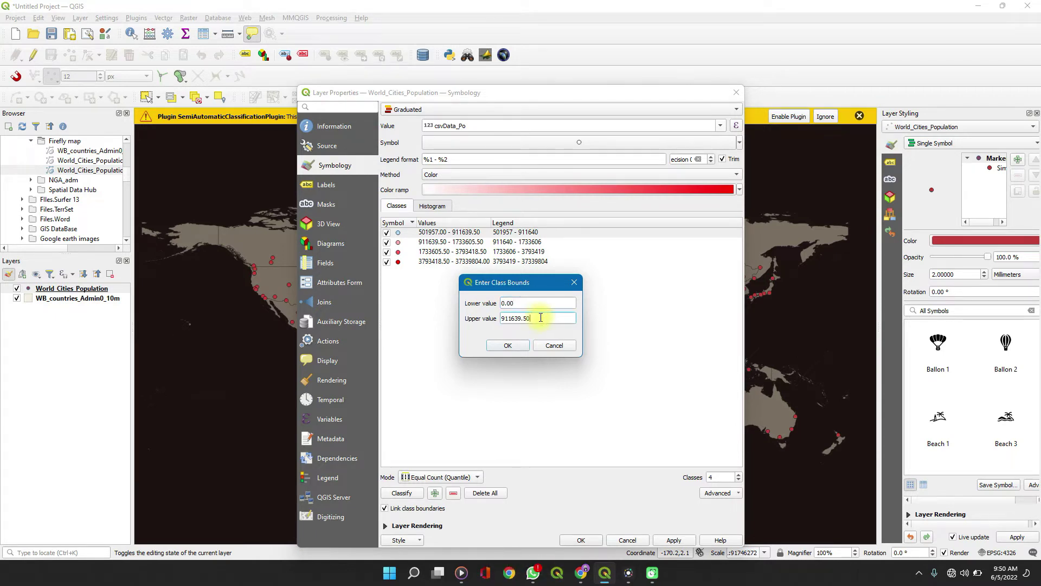
{"action": "key", "text": "BackSpace"}
{"action": "key", "text": "BackSpace"}
{"action": "key", "text": "BackSpace"}
{"action": "key", "text": "BackSpace"}
{"action": "key", "text": "BackSpace"}
{"action": "key", "text": "BackSpace"}
{"action": "key", "text": "BackSpace"}
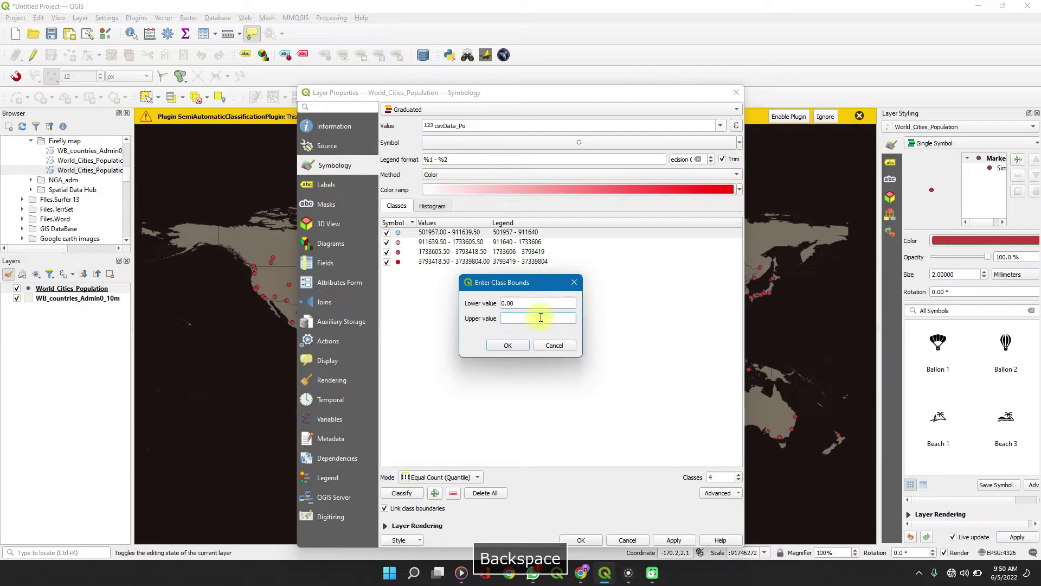
{"action": "type", "text": "10000000"}
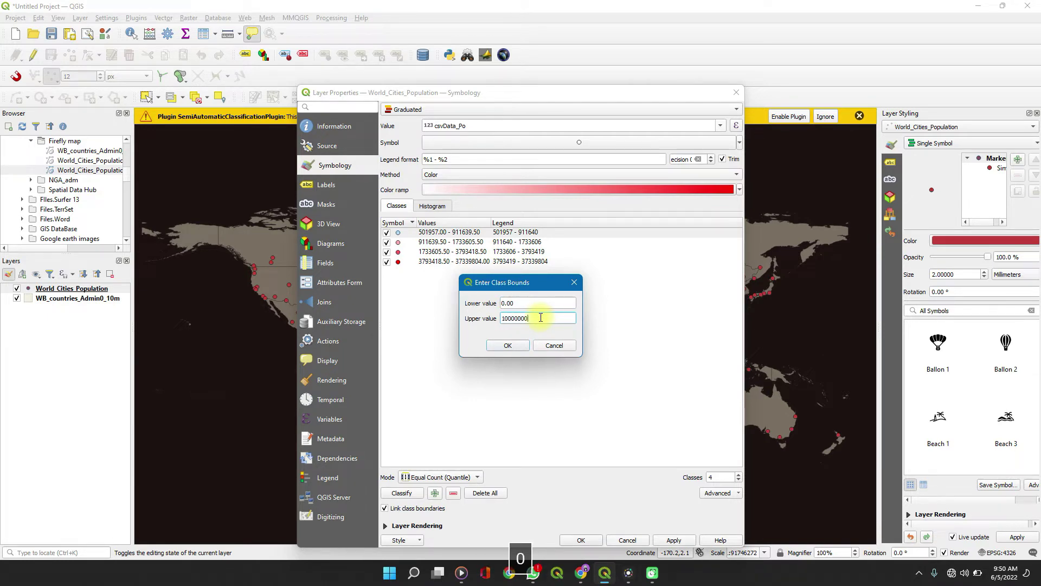
{"action": "key", "text": "Return"}
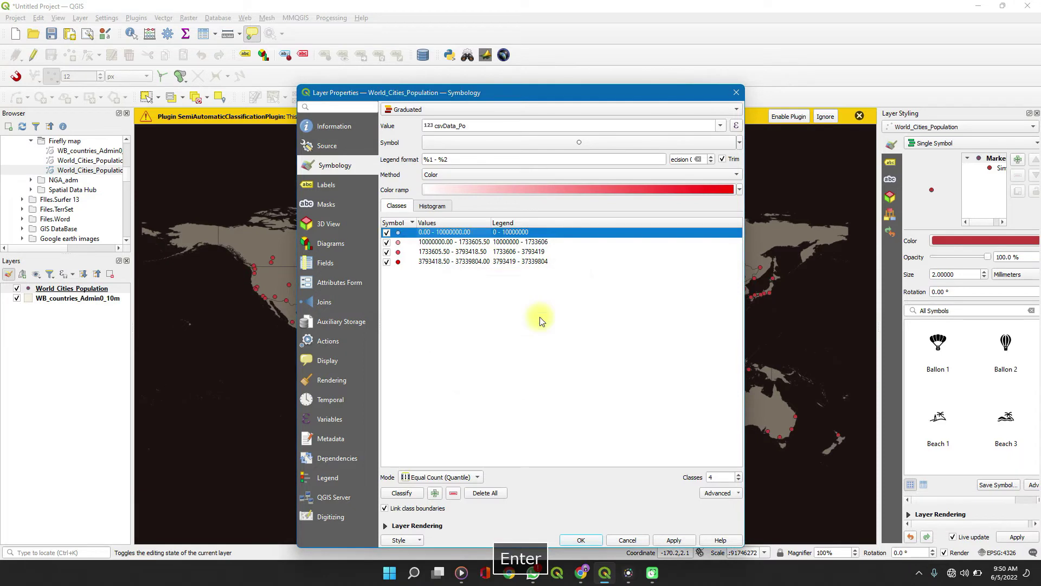
- Set the second population class's upper value to 15000000
{"action": "left_click", "coordinate": [449, 242]}
{"action": "double_click", "coordinate": [449, 242]}
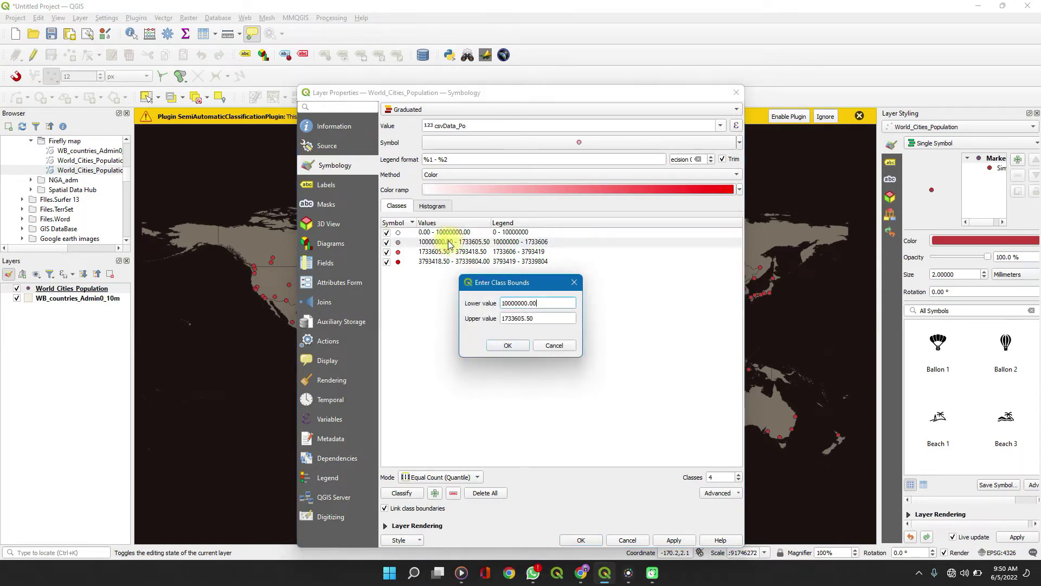
{"action": "left_click", "coordinate": [544, 320]}
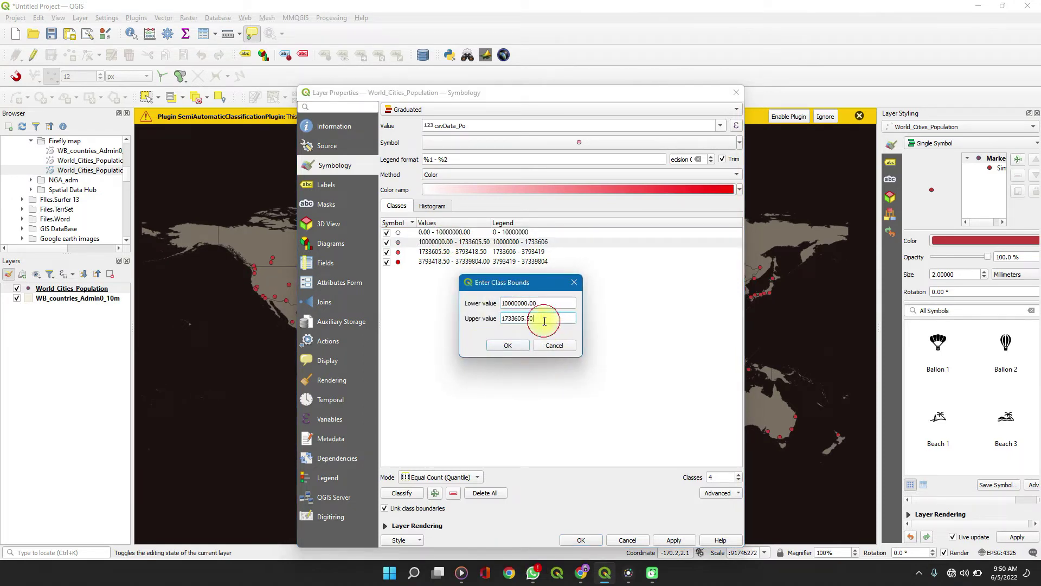
{"action": "key", "text": "BackSpace"}
{"action": "key", "text": "BackSpace"}
{"action": "key", "text": "BackSpace"}
{"action": "key", "text": "BackSpace"}
{"action": "key", "text": "BackSpace"}
{"action": "key", "text": "BackSpace"}
{"action": "key", "text": "BackSpace"}
{"action": "key", "text": "BackSpace"}
{"action": "key", "text": "BackSpace"}
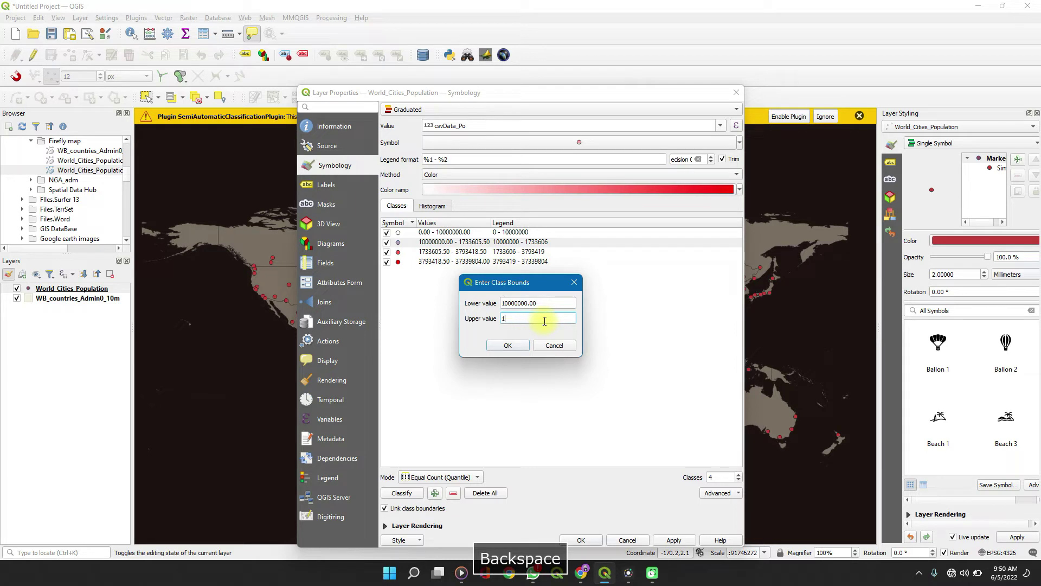
{"action": "type", "text": "500"}
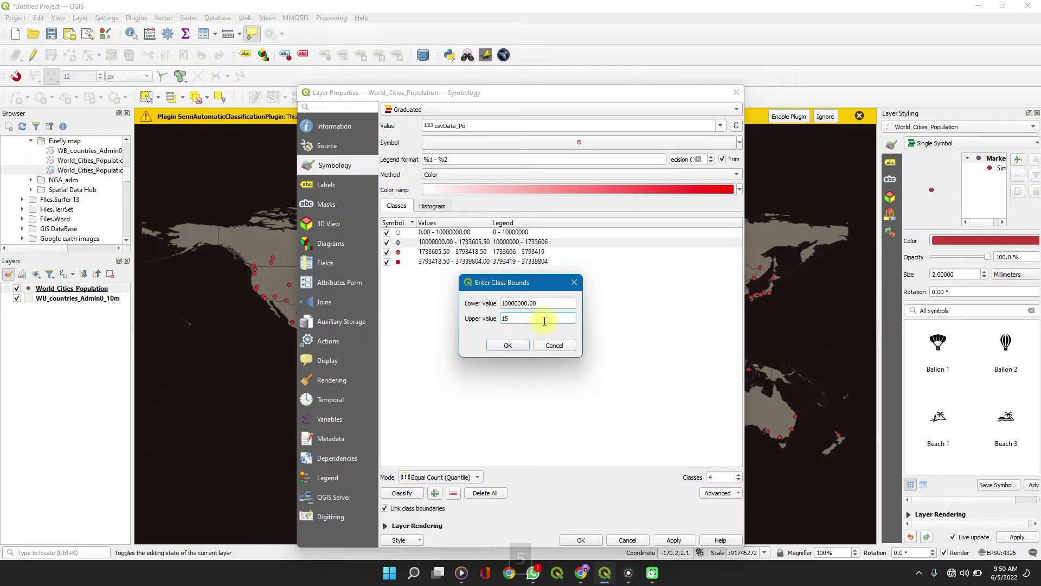
{"action": "type", "text": "0000"}
{"action": "key", "text": "Return"}
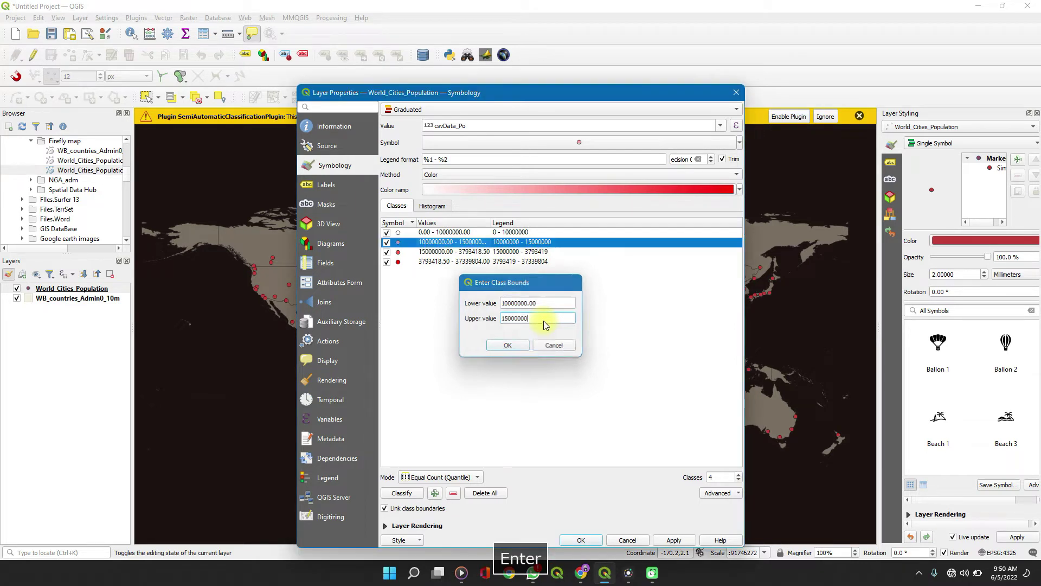
- Set the third population class's upper value to 25000000
{"action": "double_click", "coordinate": [467, 252]}
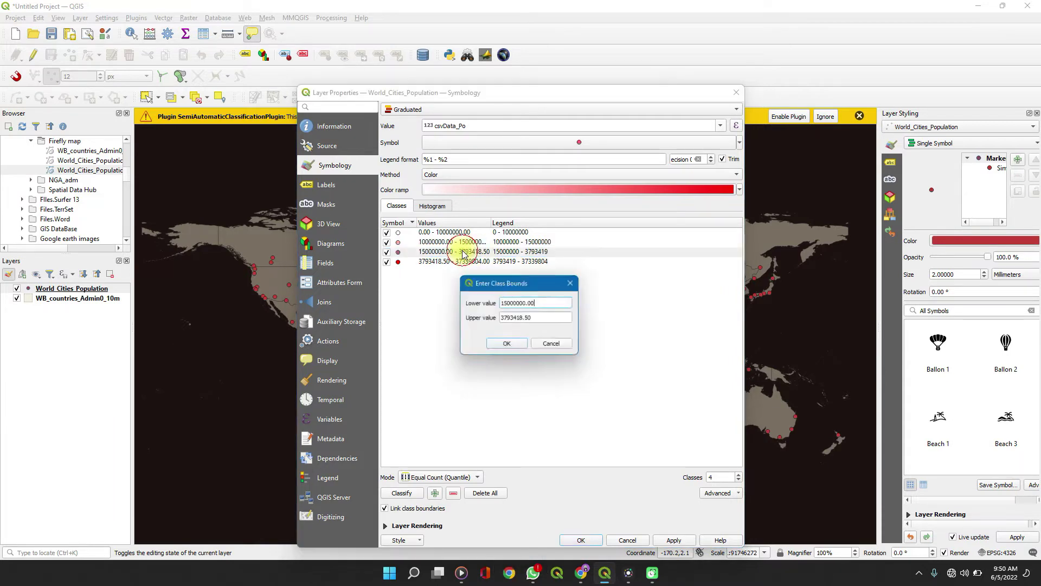
{"action": "left_click", "coordinate": [549, 315]}
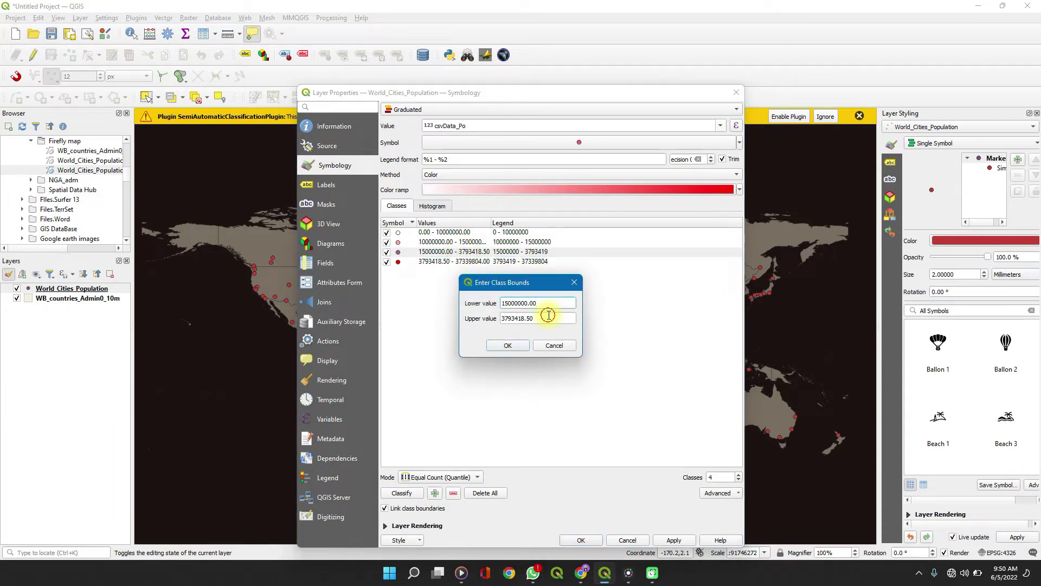
{"action": "key", "text": "BackSpace"}
{"action": "key", "text": "BackSpace"}
{"action": "key", "text": "BackSpace"}
{"action": "key", "text": "BackSpace"}
{"action": "key", "text": "BackSpace"}
{"action": "key", "text": "BackSpace"}
{"action": "key", "text": "BackSpace"}
{"action": "key", "text": "BackSpace"}
{"action": "key", "text": "BackSpace"}
{"action": "key", "text": "BackSpace"}
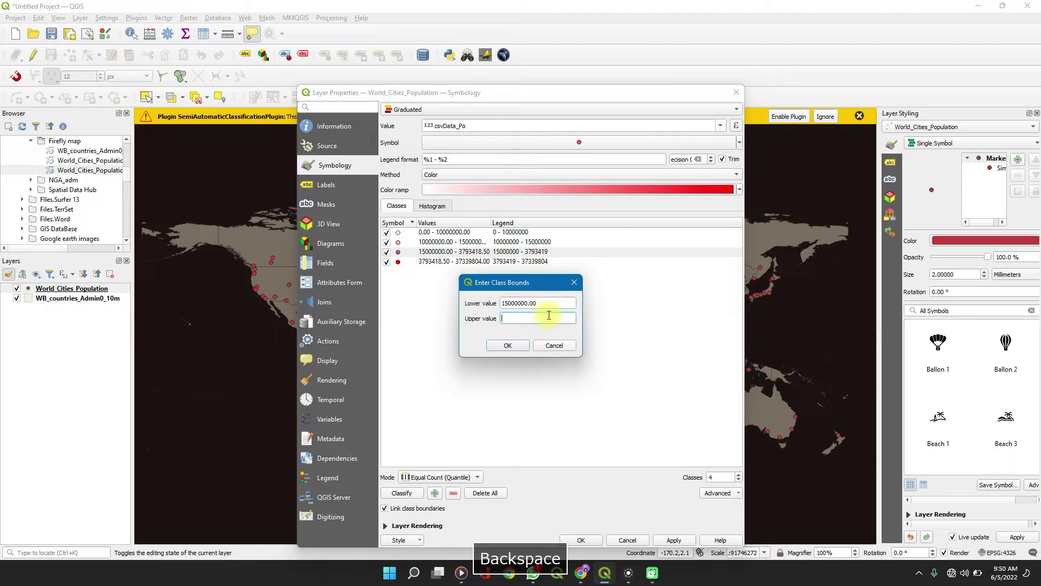
{"action": "type", "text": "25"}
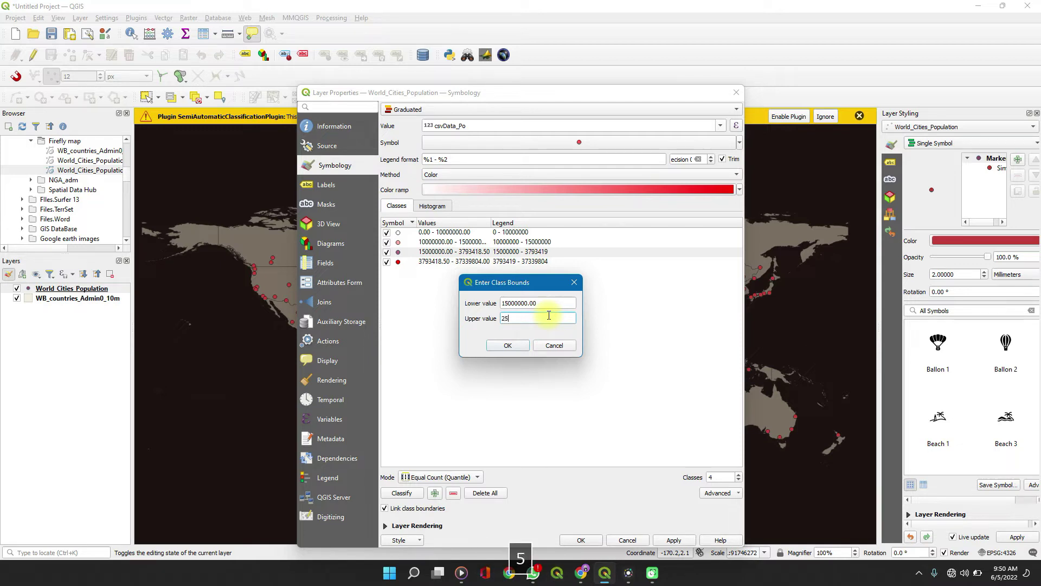
{"action": "type", "text": "00000"}
{"action": "key", "text": "Return"}
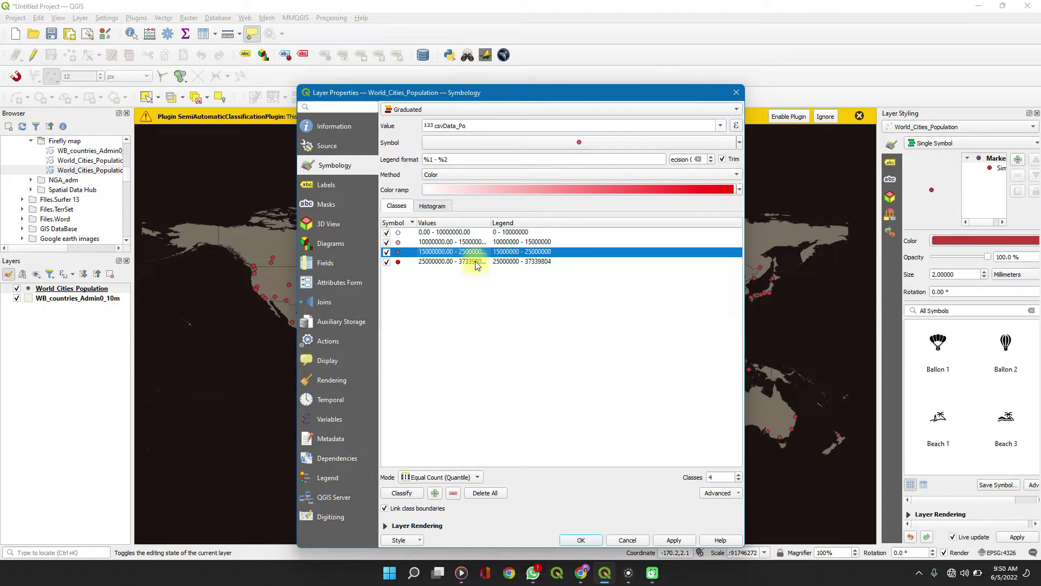
- Set the fourth population class's upper value to 50000000
{"action": "double_click", "coordinate": [476, 262]}
{"action": "left_click", "coordinate": [546, 319]}
{"action": "key", "text": "BackSpace"}
{"action": "key", "text": "BackSpace"}
{"action": "key", "text": "BackSpace"}
{"action": "key", "text": "BackSpace"}
{"action": "key", "text": "BackSpace"}
{"action": "key", "text": "BackSpace"}
{"action": "key", "text": "BackSpace"}
{"action": "key", "text": "BackSpace"}
{"action": "key", "text": "BackSpace"}
{"action": "key", "text": "BackSpace"}
{"action": "key", "text": "BackSpace"}
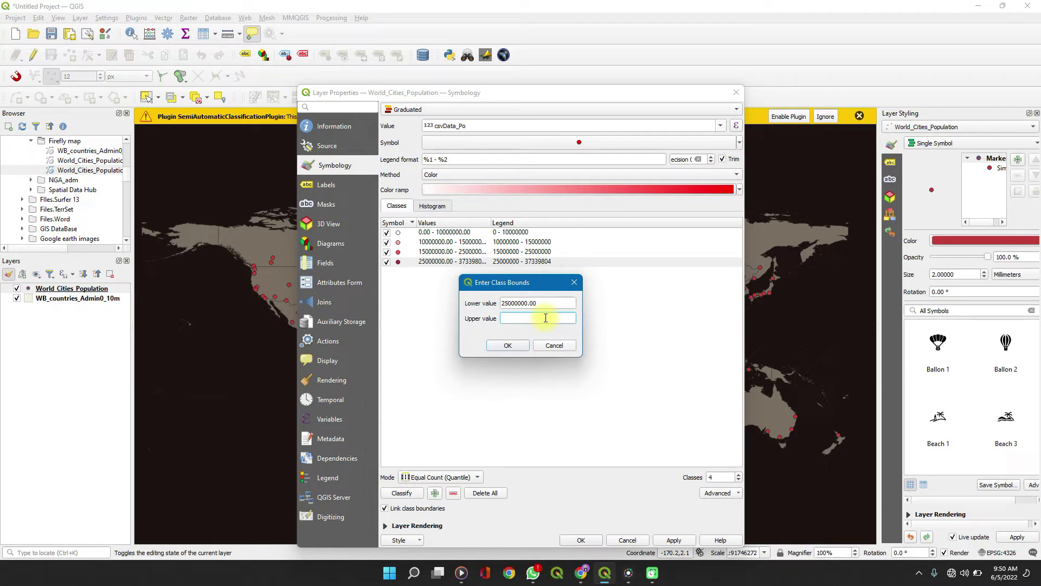
{"action": "type", "text": "50"}
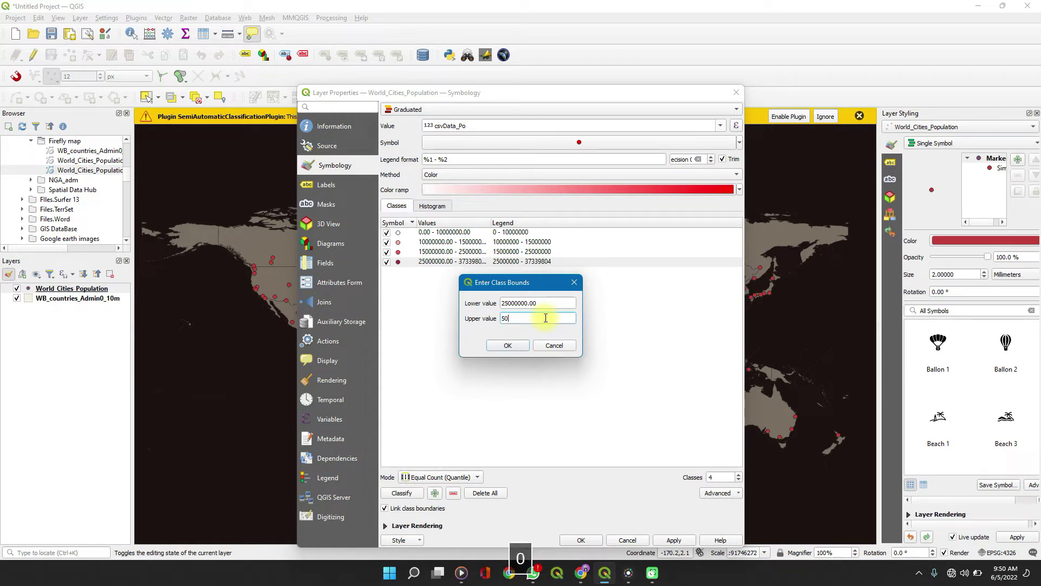
{"action": "type", "text": "000000"}
{"action": "key", "text": "Return"}
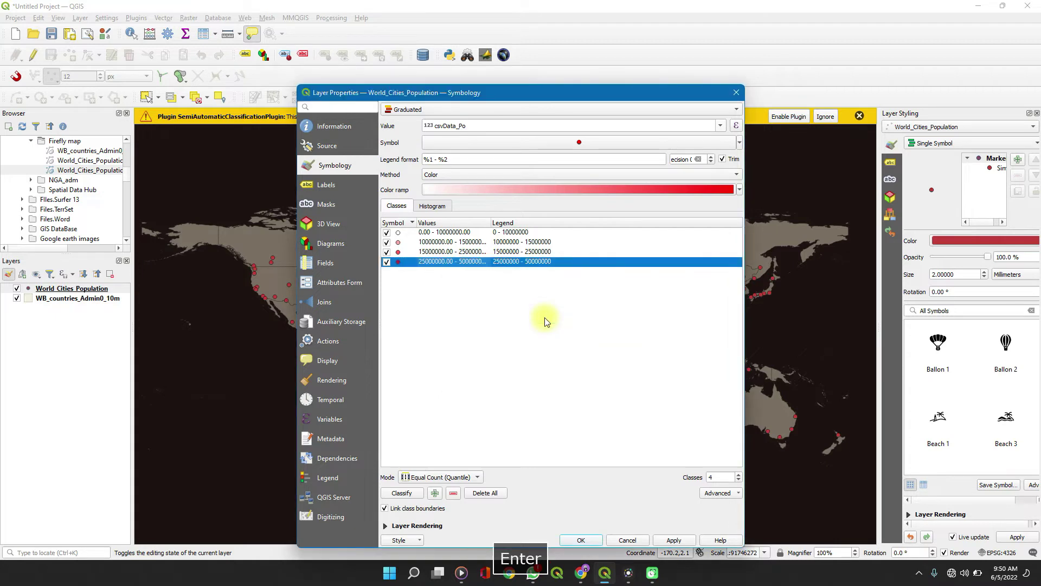
- Shorten the first population class's legend label to "0 - 10"
{"action": "double_click", "coordinate": [516, 232]}
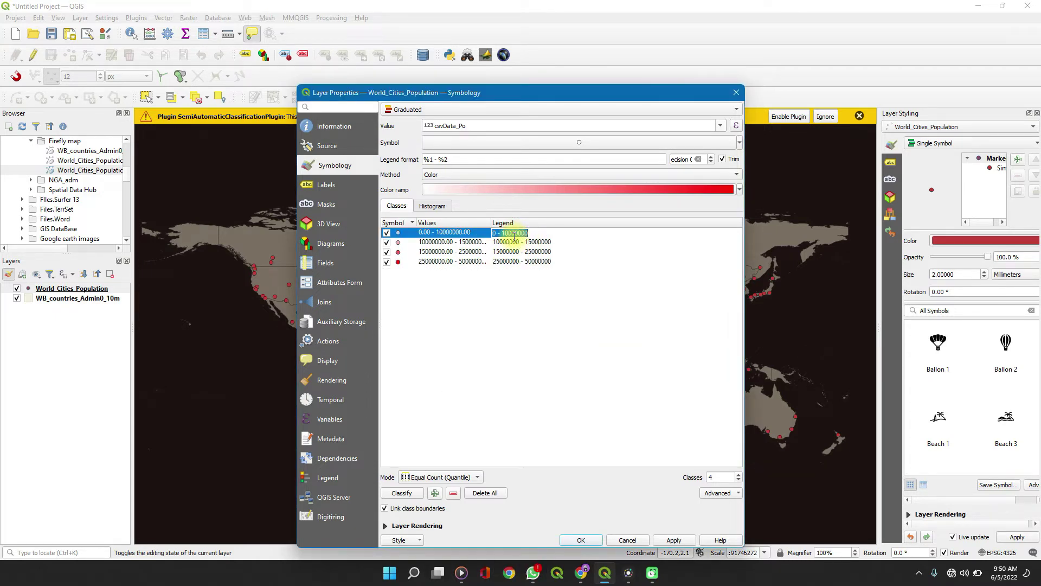
{"action": "key", "text": "Right"}
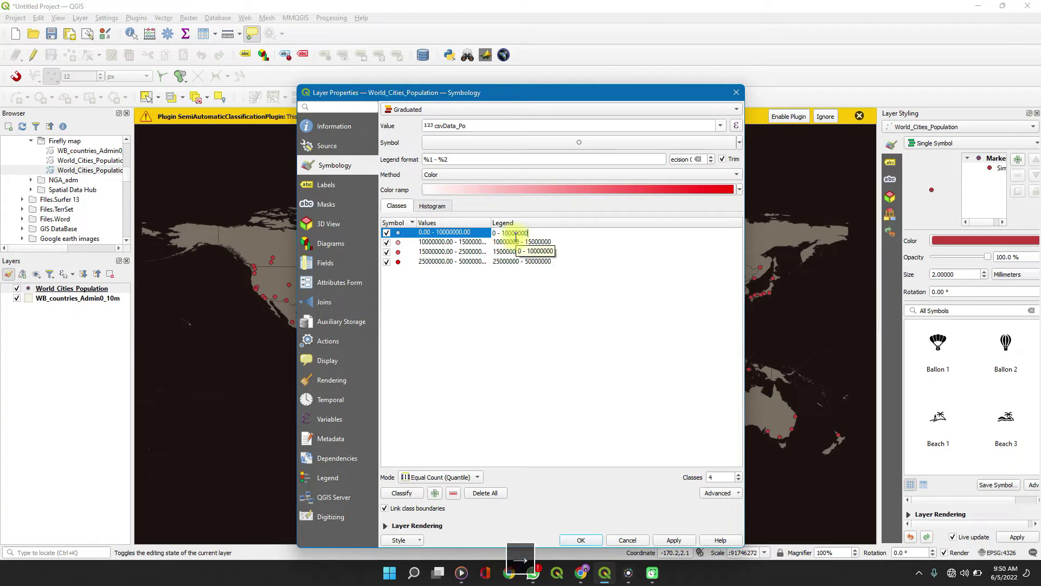
{"action": "key", "text": "BackSpace"}
{"action": "key", "text": "BackSpace"}
{"action": "key", "text": "BackSpace"}
{"action": "key", "text": "BackSpace"}
{"action": "key", "text": "BackSpace"}
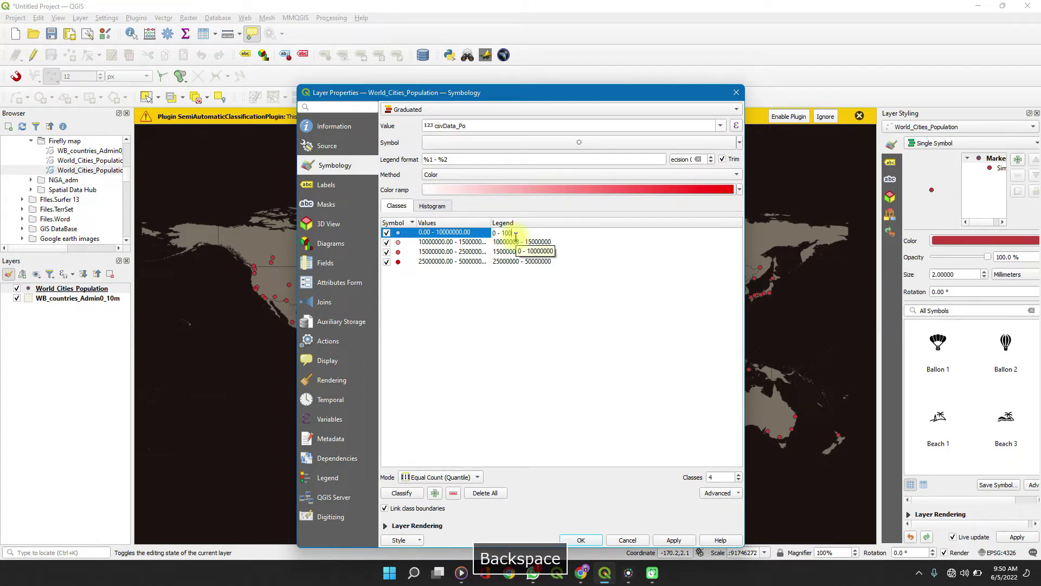
- Shorten the second population class's legend label to "10 - 15"
{"action": "double_click", "coordinate": [542, 243]}
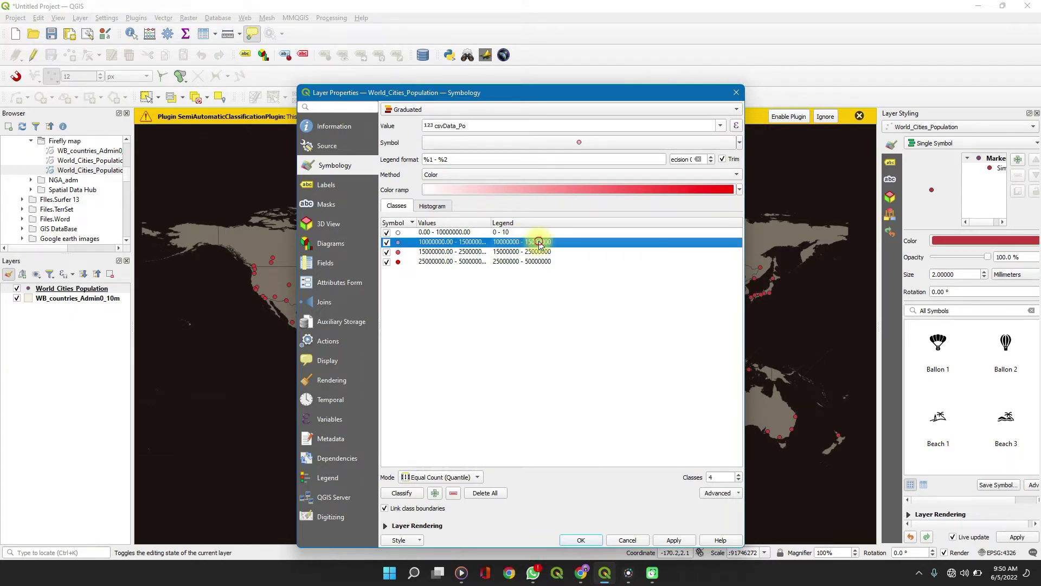
{"action": "key", "text": "Right"}
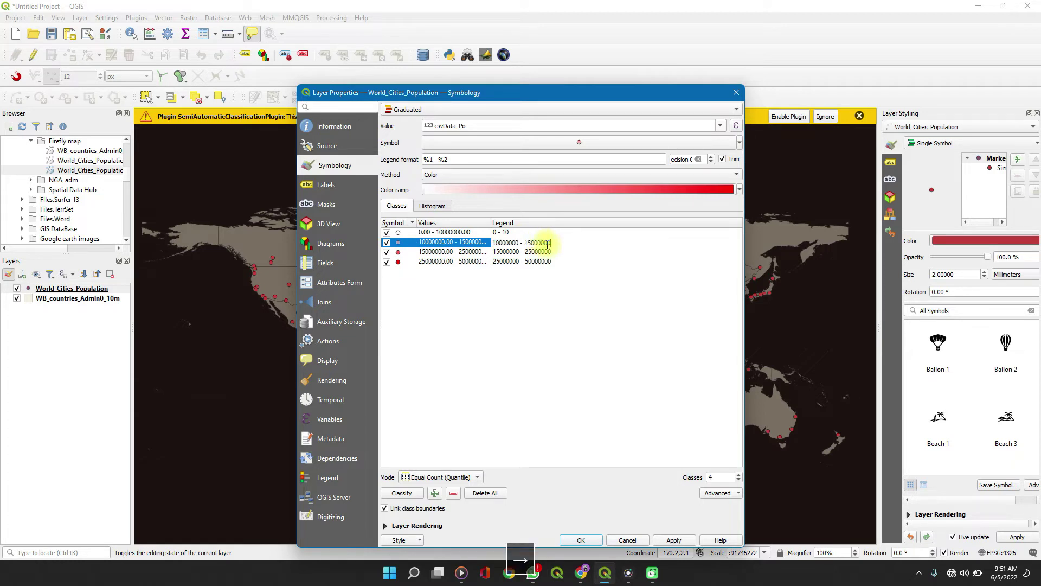
{"action": "key", "text": "BackSpace"}
{"action": "key", "text": "BackSpace"}
{"action": "key", "text": "BackSpace"}
{"action": "key", "text": "BackSpace"}
{"action": "key", "text": "BackSpace"}
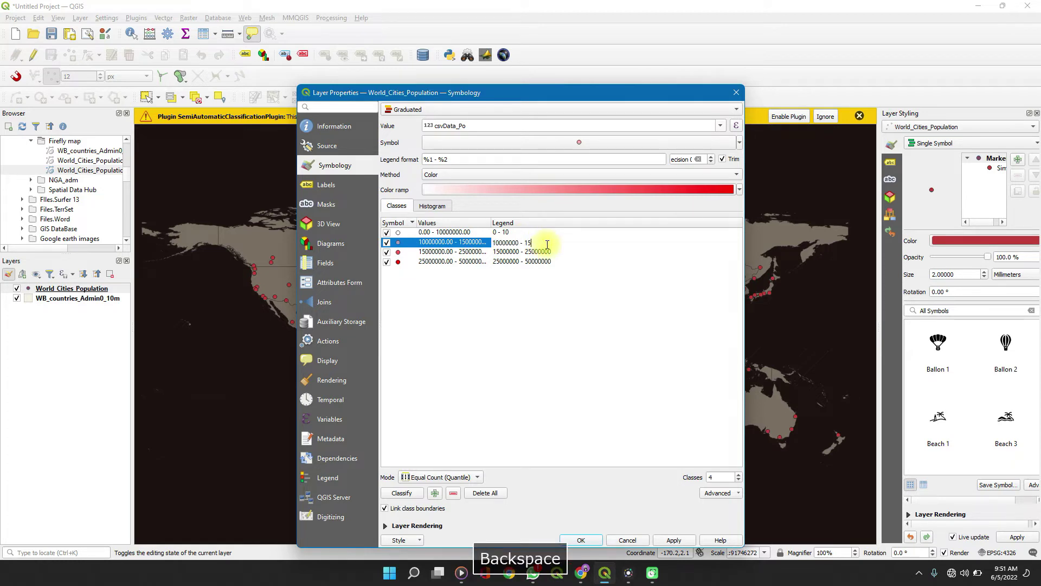
{"action": "key", "text": "Left"}
{"action": "key", "text": "BackSpace"}
{"action": "key", "text": "BackSpace"}
{"action": "key", "text": "BackSpace"}
{"action": "key", "text": "BackSpace"}
{"action": "key", "text": "BackSpace"}
{"action": "key", "text": "BackSpace"}
- Shorten the third population class's legend label to "15 - 25"
{"action": "double_click", "coordinate": [547, 250]}
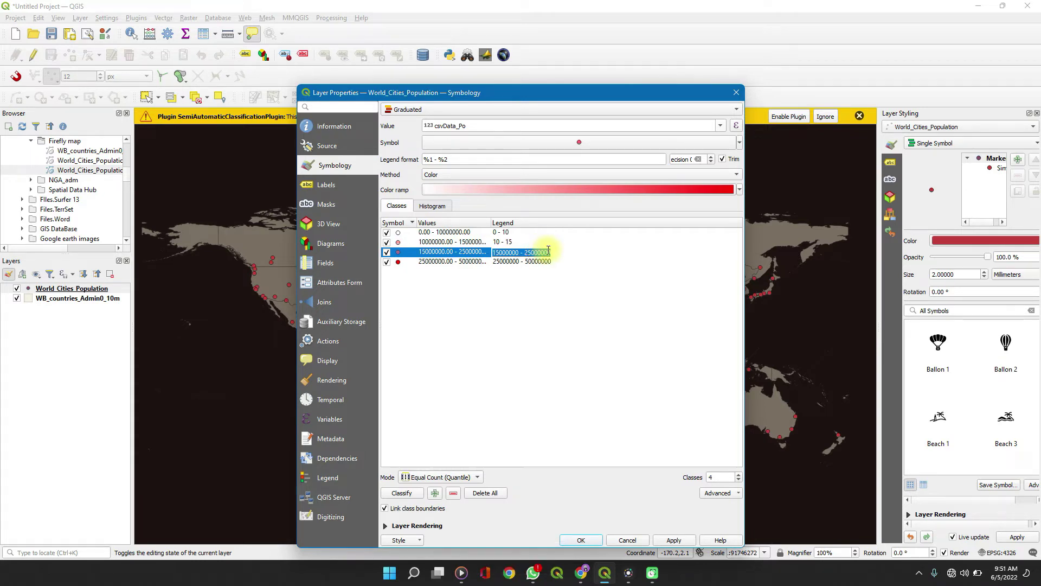
{"action": "key", "text": "Right"}
{"action": "key", "text": "BackSpace"}
{"action": "key", "text": "BackSpace"}
{"action": "key", "text": "BackSpace"}
{"action": "key", "text": "BackSpace"}
{"action": "key", "text": "BackSpace"}
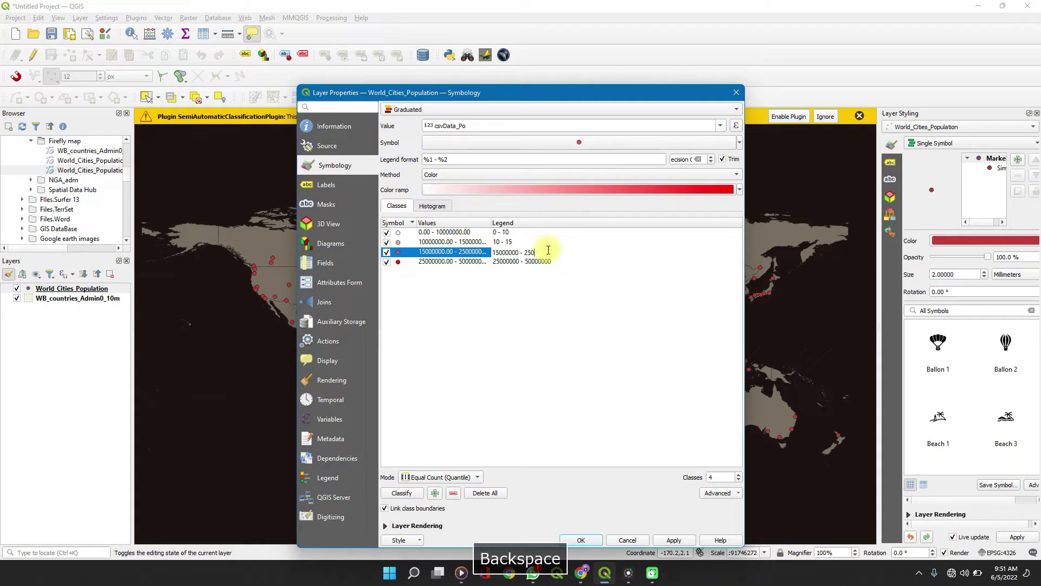
{"action": "key", "text": "Left"}
{"action": "key", "text": "Left"}
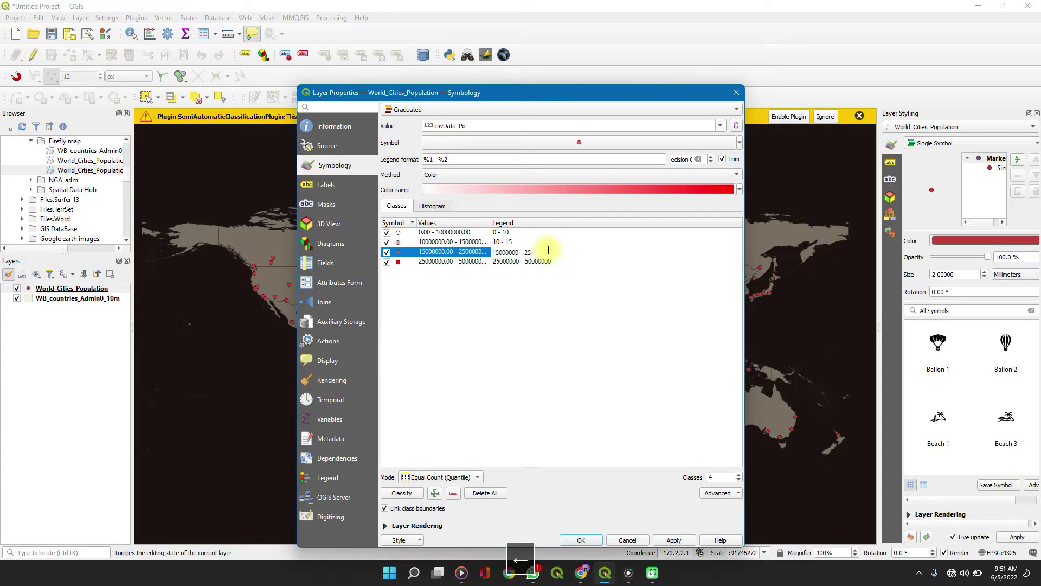
{"action": "key", "text": "BackSpace"}
{"action": "key", "text": "BackSpace"}
{"action": "key", "text": "BackSpace"}
{"action": "key", "text": "BackSpace"}
{"action": "key", "text": "BackSpace"}
{"action": "key", "text": "BackSpace"}
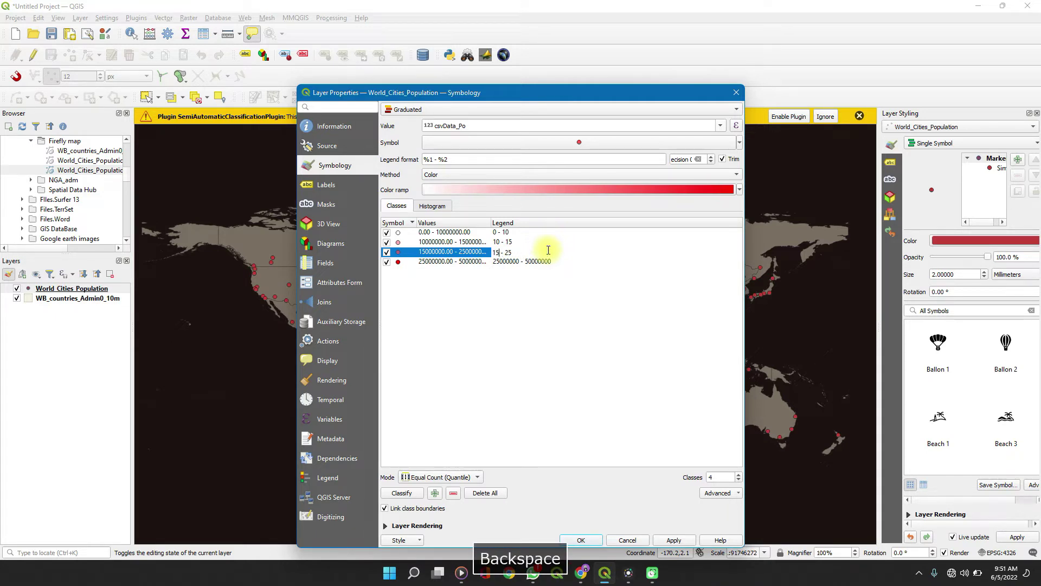
{"action": "key", "text": "Down"}
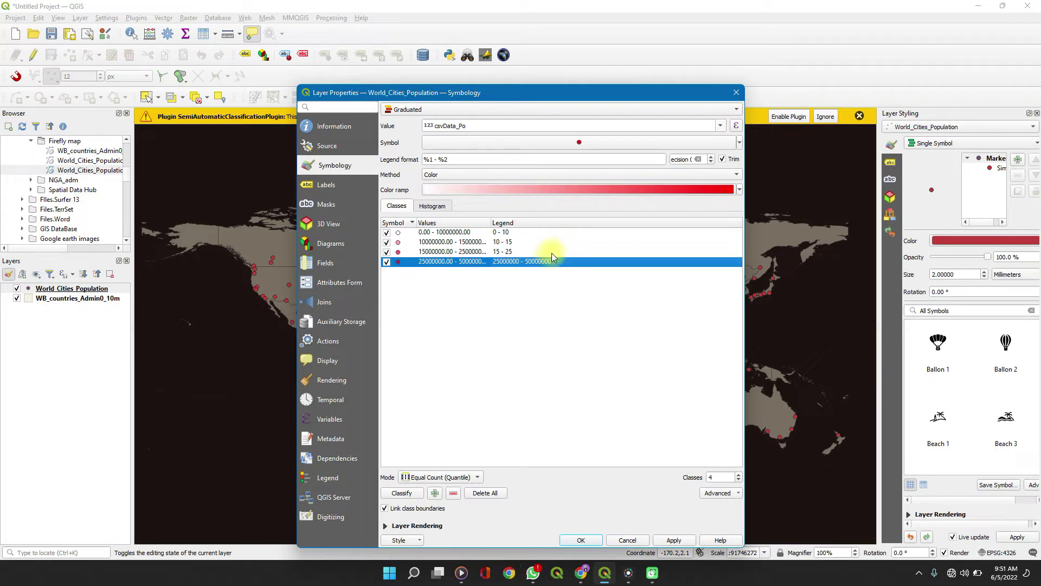
- Shorten the fourth population class's legend label to "25 - 50" and apply the graduated symbology to the cities layer
{"action": "double_click", "coordinate": [545, 265]}
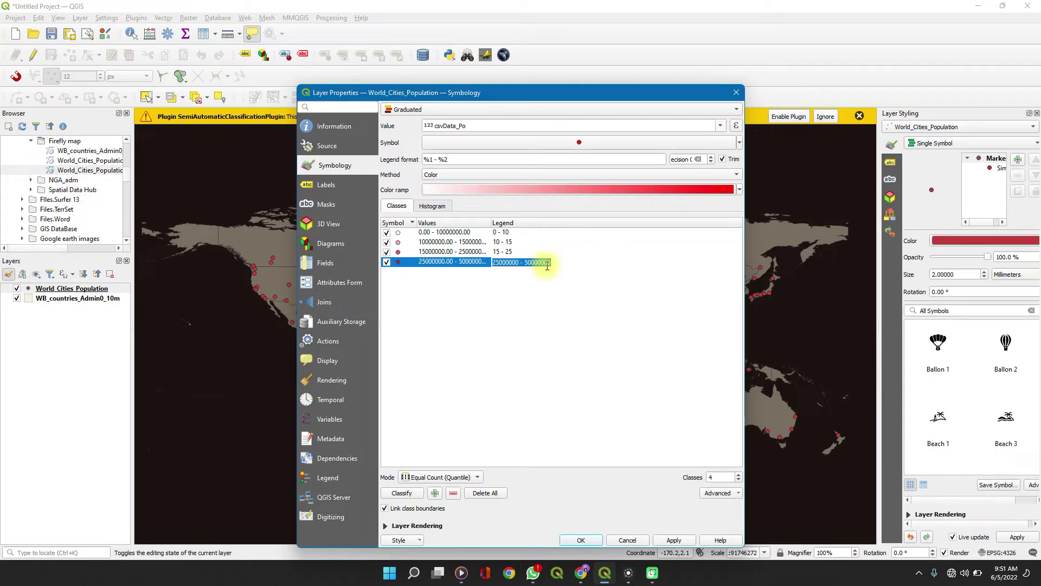
{"action": "key", "text": "Right"}
{"action": "key", "text": "BackSpace"}
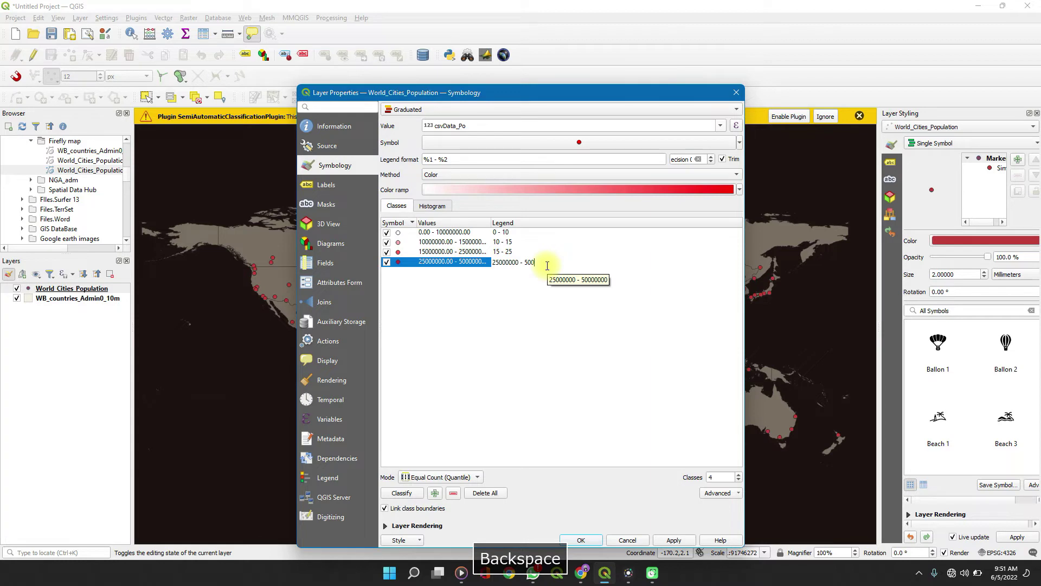
{"action": "key", "text": "Left"}
{"action": "key", "text": "Left"}
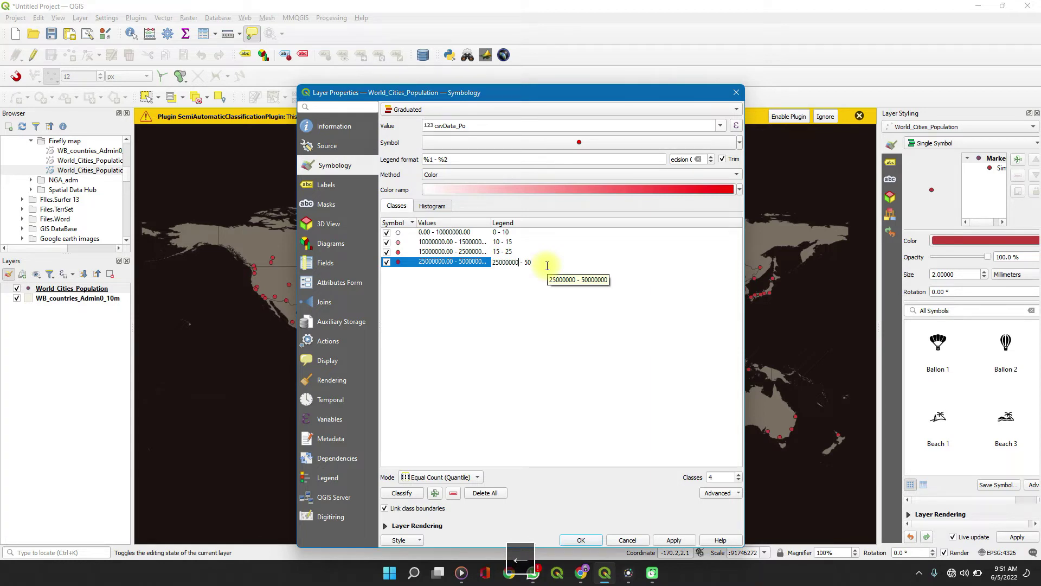
{"action": "key", "text": "BackSpace"}
{"action": "key", "text": "BackSpace"}
{"action": "key", "text": "BackSpace"}
{"action": "key", "text": "BackSpace"}
{"action": "key", "text": "BackSpace"}
{"action": "key", "text": "BackSpace"}
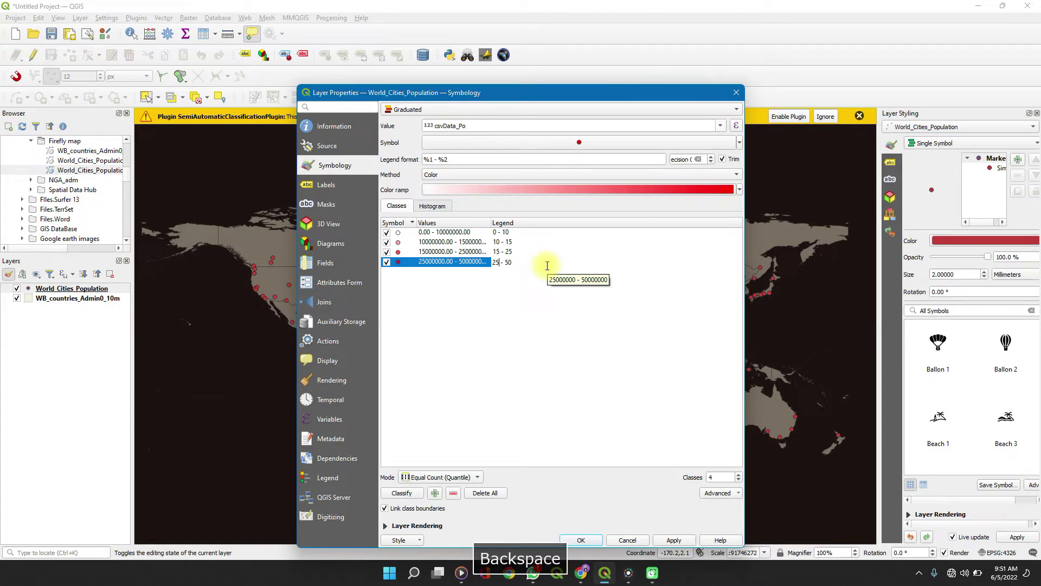
{"action": "key", "text": "Return"}
{"action": "left_click", "coordinate": [496, 281]}
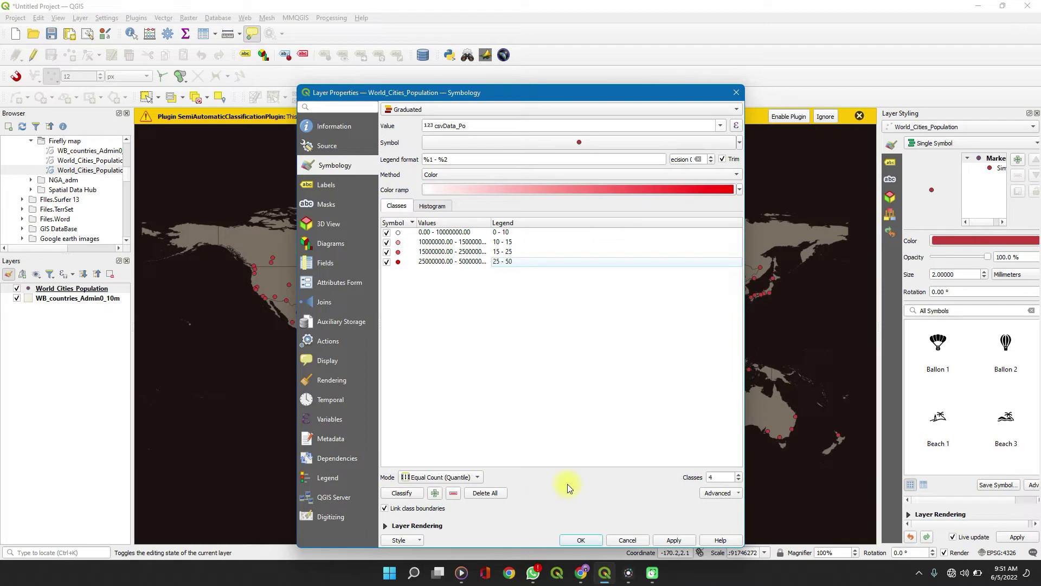
{"action": "left_click", "coordinate": [671, 539]}
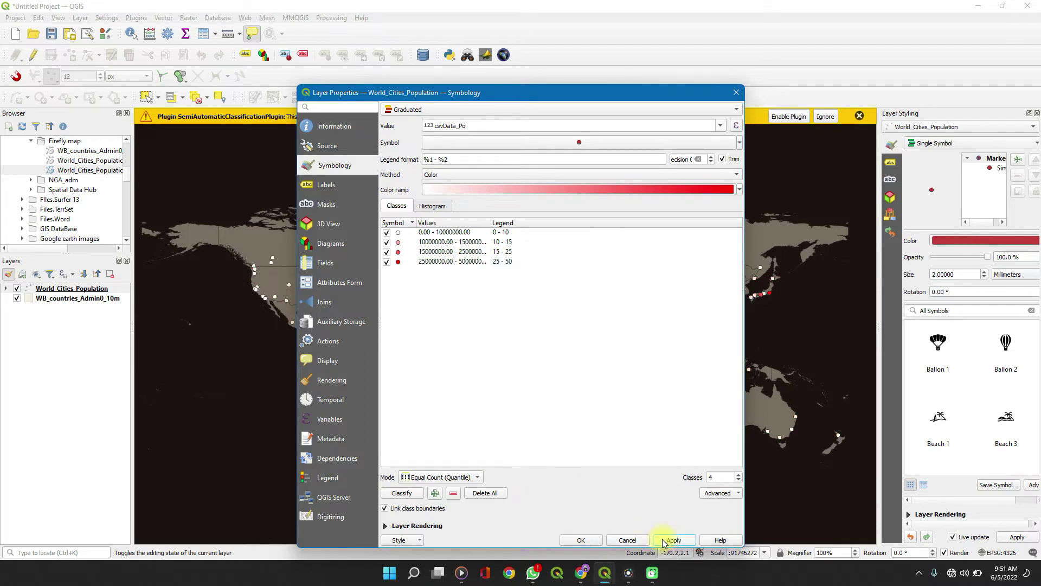
{"action": "left_click", "coordinate": [581, 540]}
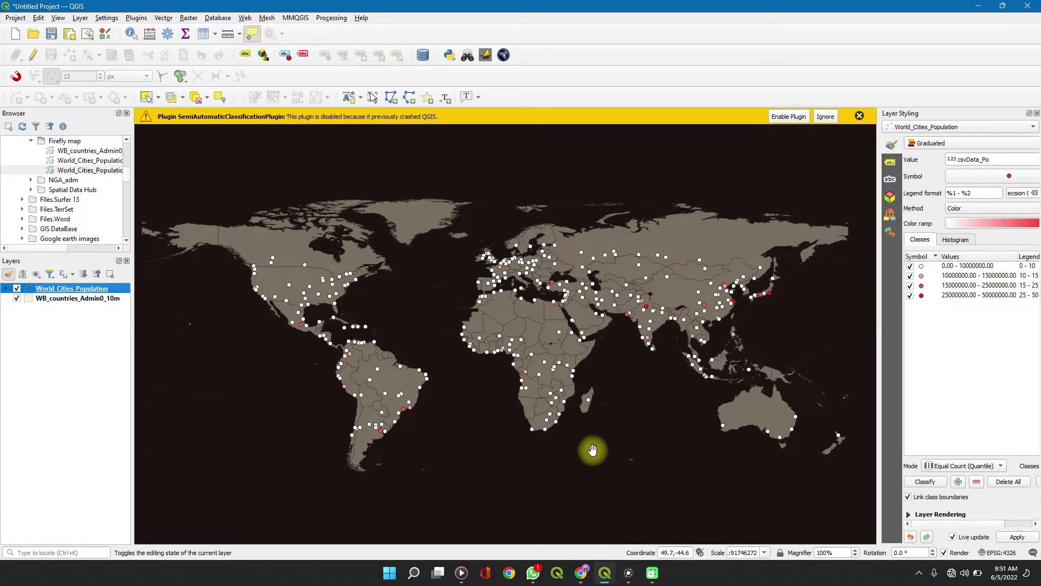
- Enable Text on Symbols in the World_Cities_Population layer's legend properties, apply it, and expand the layer's class list
{"action": "left_click", "coordinate": [49, 301]}
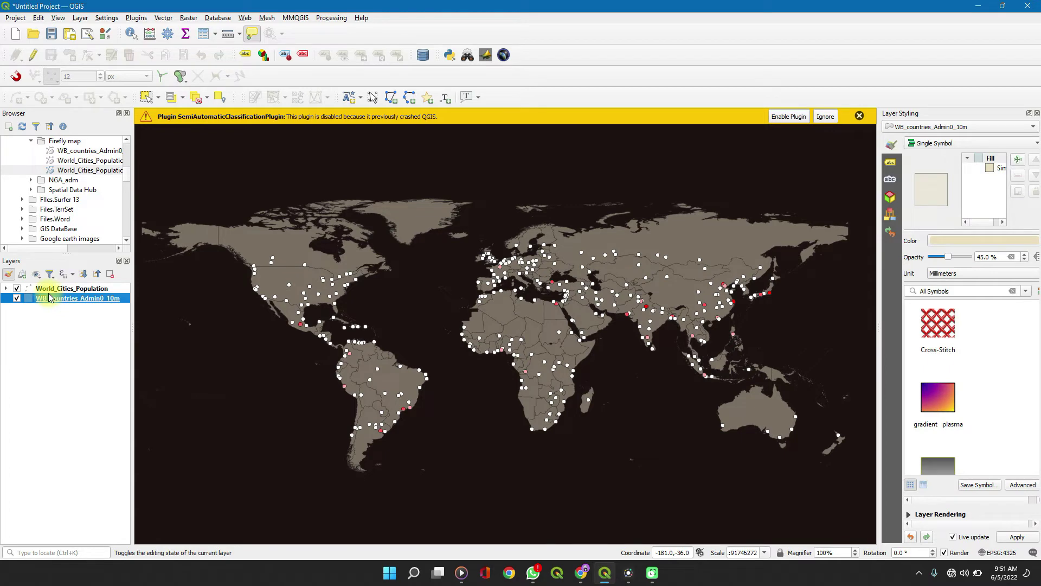
{"action": "left_click", "coordinate": [47, 291]}
{"action": "double_click", "coordinate": [47, 291]}
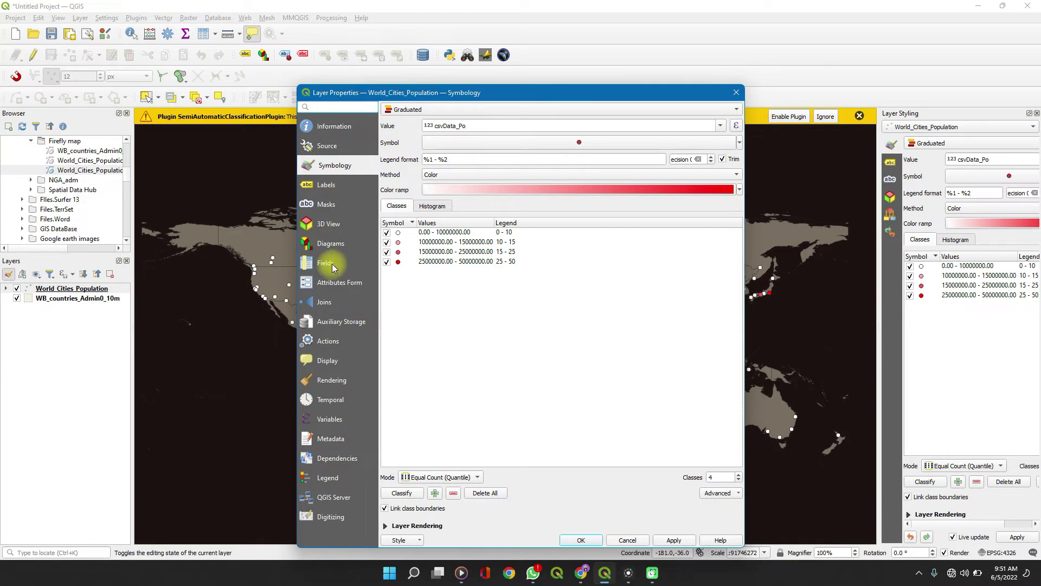
{"action": "left_click", "coordinate": [328, 481]}
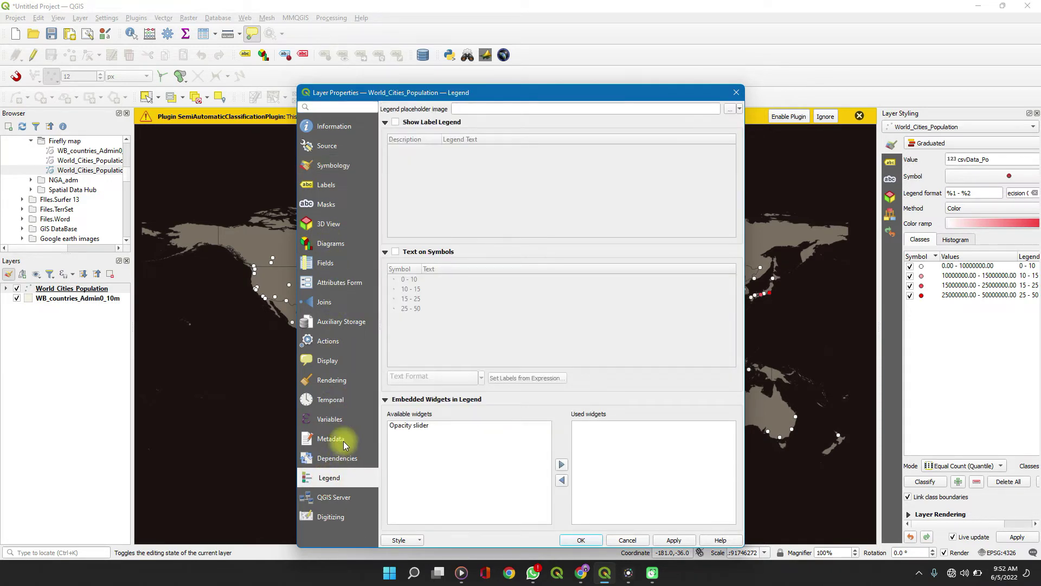
{"action": "left_click", "coordinate": [395, 252]}
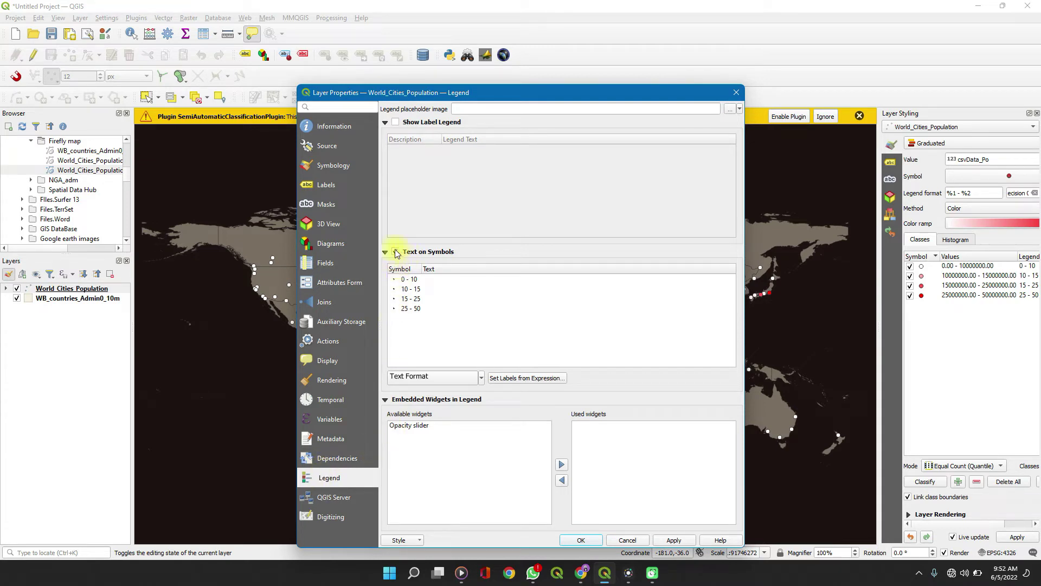
{"action": "left_click", "coordinate": [671, 543]}
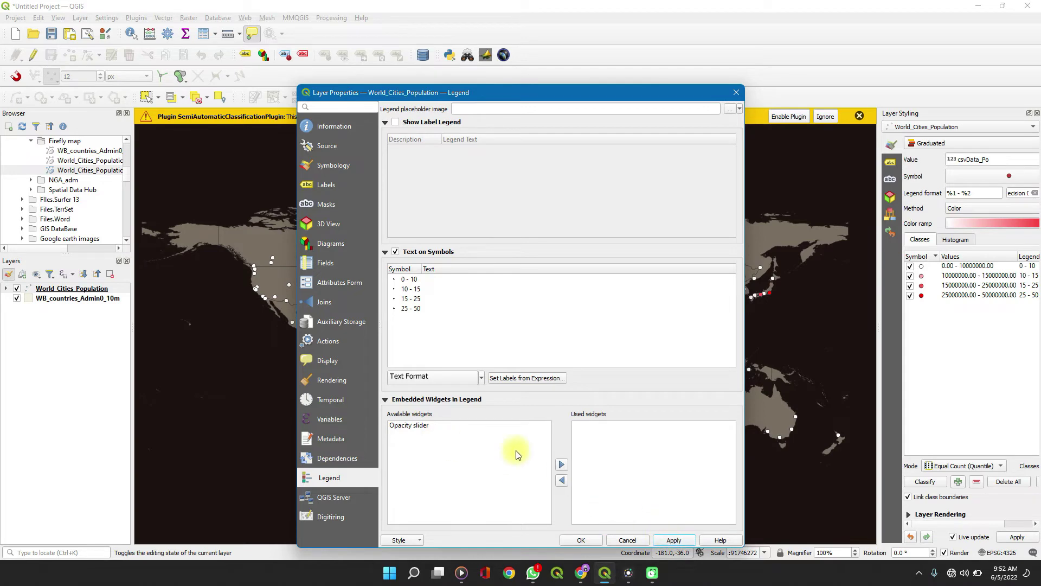
{"action": "left_click", "coordinate": [736, 92]}
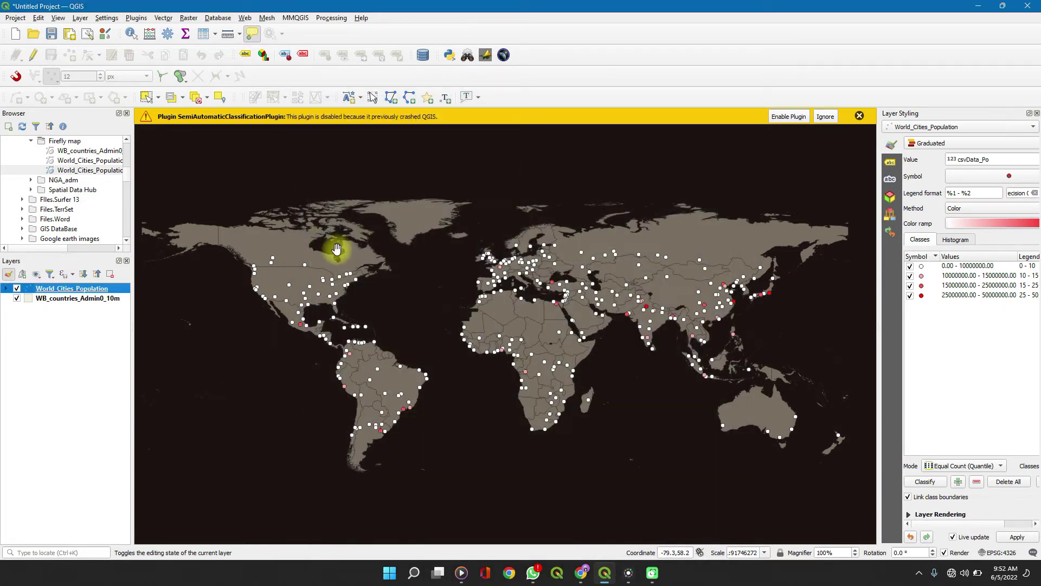
{"action": "left_click", "coordinate": [6, 290]}
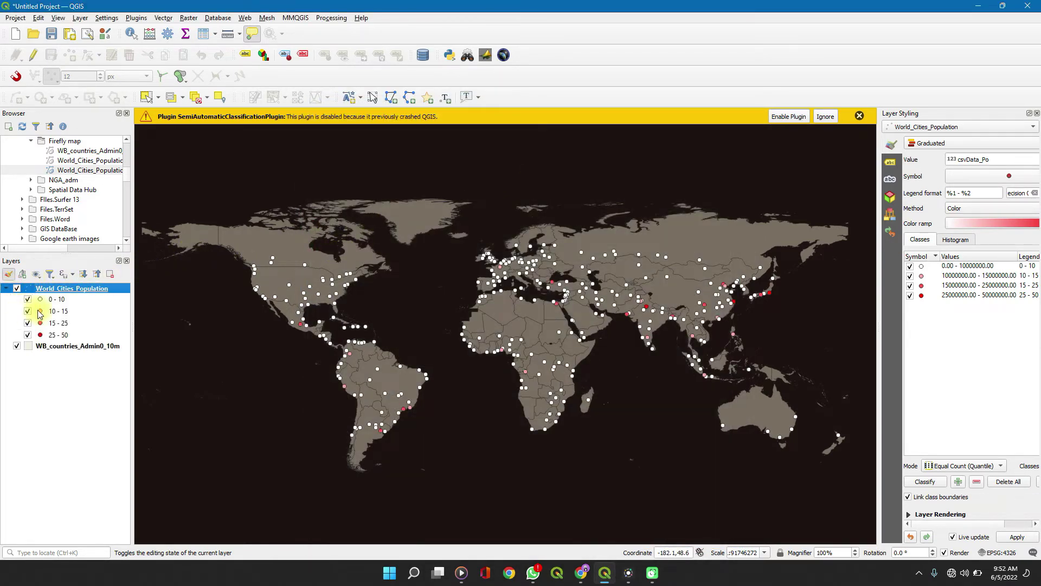
{"action": "left_click", "coordinate": [59, 302]}
{"action": "double_click", "coordinate": [60, 302]}
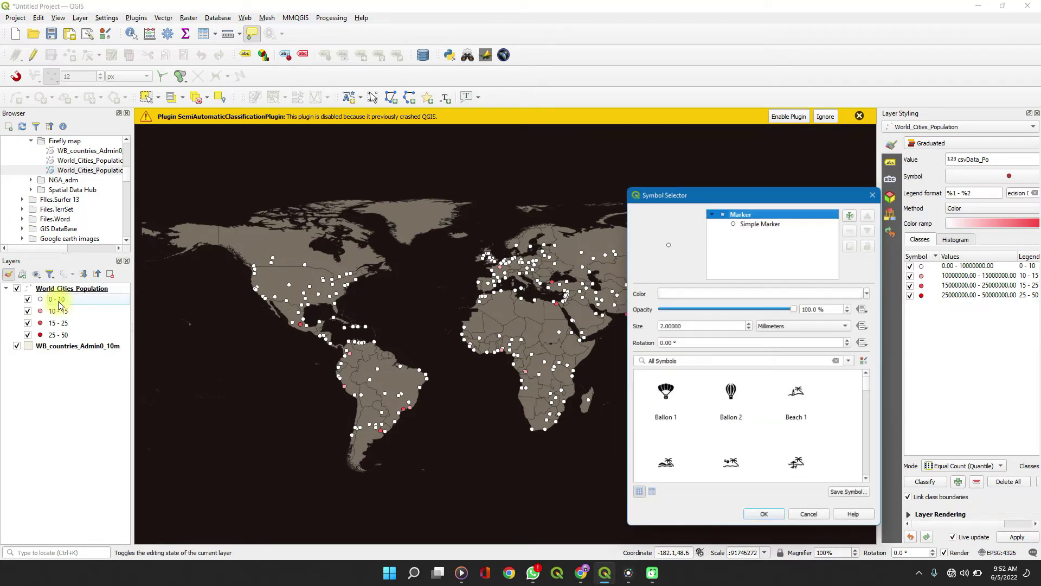
{"action": "left_click", "coordinate": [757, 224]}
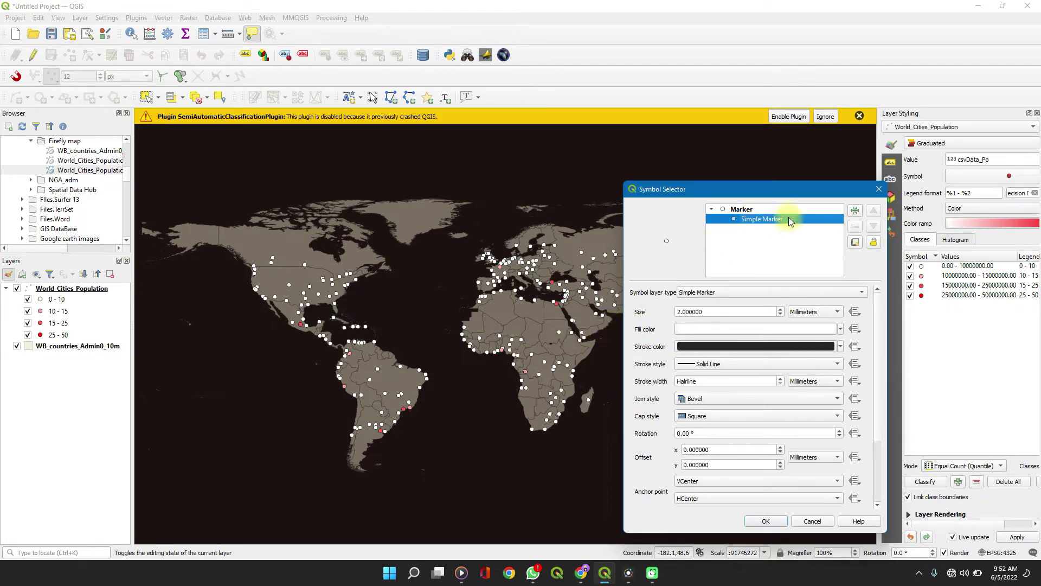
{"action": "left_click", "coordinate": [879, 189]}
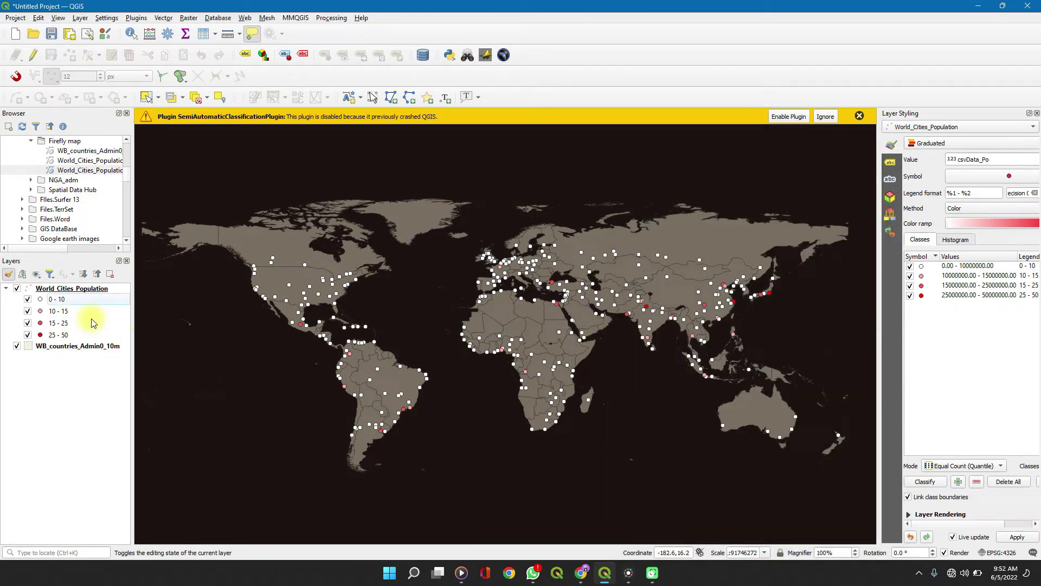
- Set the simple marker size of the cities layer's 0 - 10 class to 1 millimetre
{"action": "double_click", "coordinate": [66, 299]}
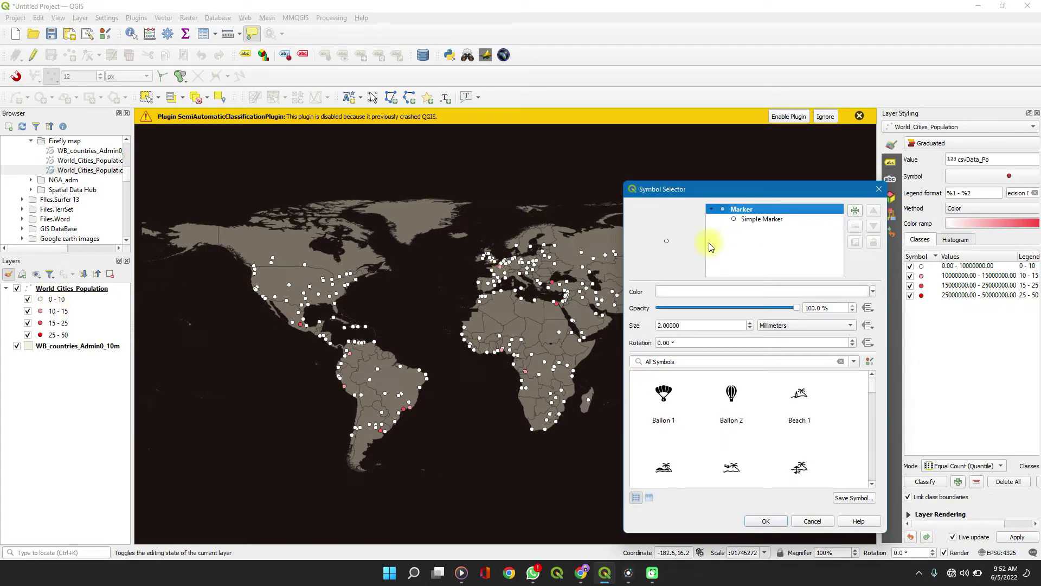
{"action": "left_click", "coordinate": [747, 220]}
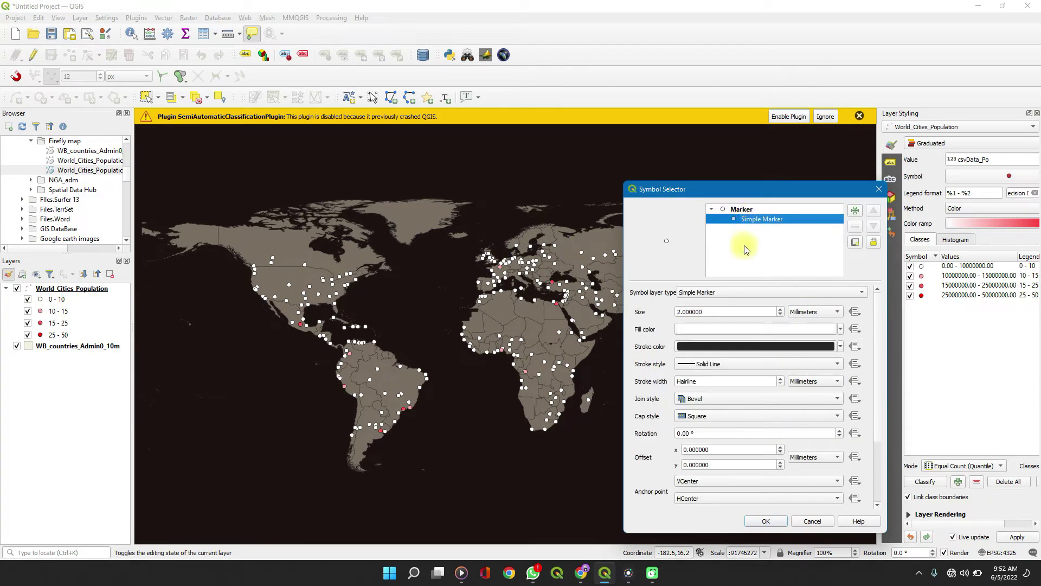
{"action": "left_click", "coordinate": [679, 311]}
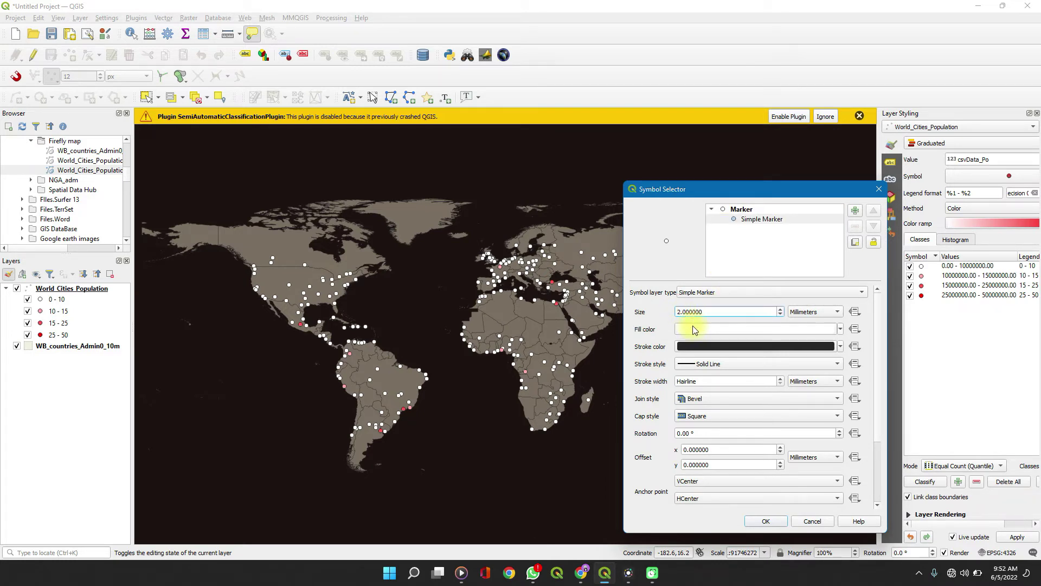
{"action": "key", "text": "BackSpace"}
{"action": "type", "text": "1"}
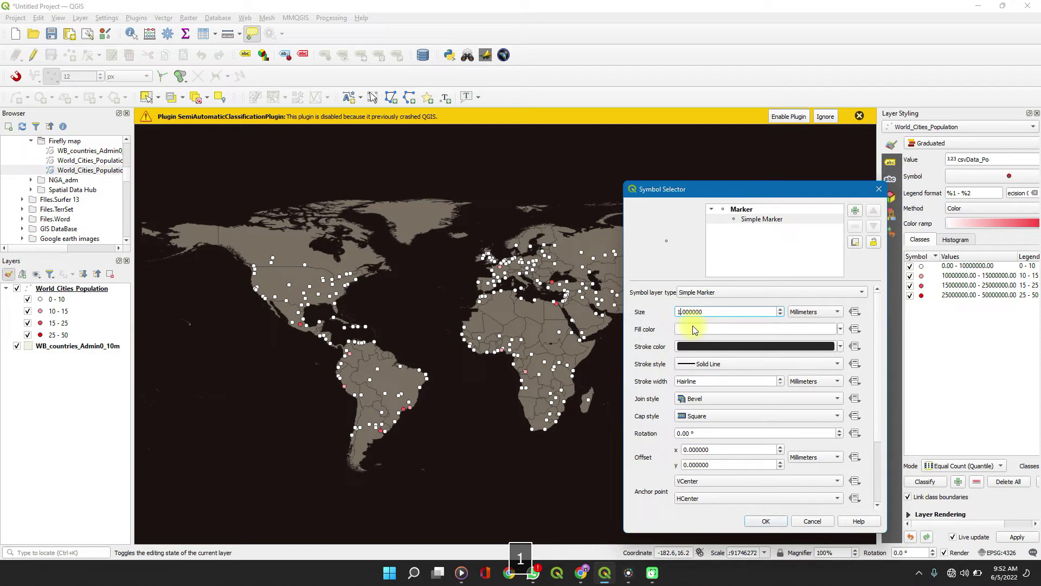
- Try a 1.5 millimetre size for the 0 - 10 class's simple marker and make its stroke transparent
{"action": "type", "text": ".5"}
{"action": "key", "text": "Delete"}
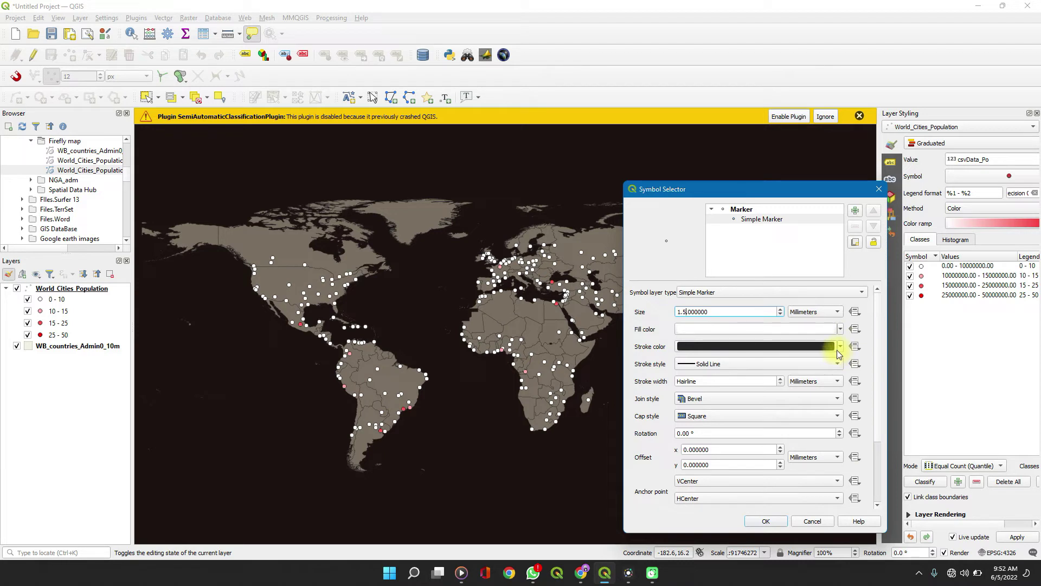
{"action": "left_click", "coordinate": [841, 346]}
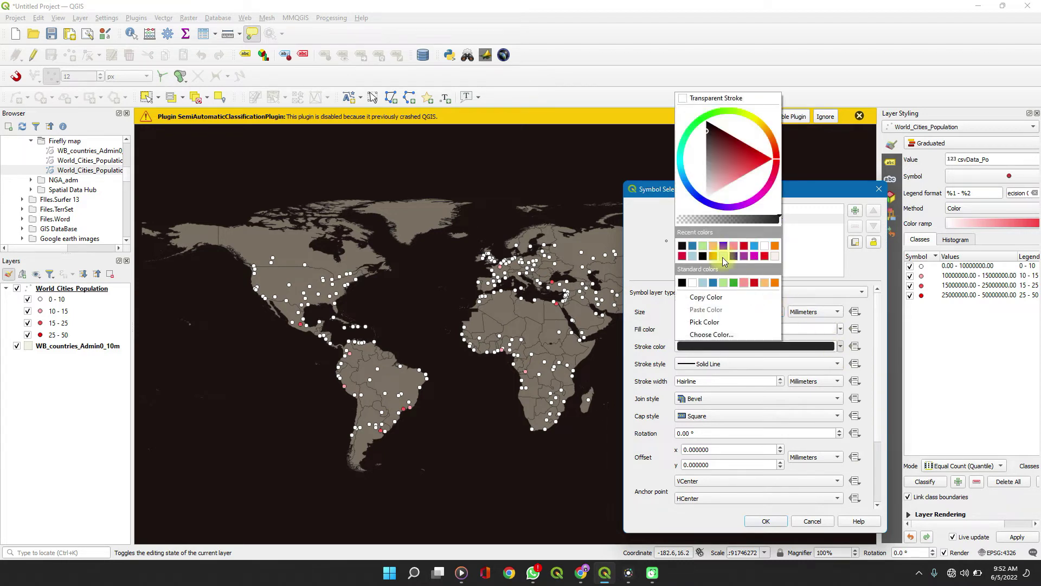
{"action": "left_click", "coordinate": [703, 100]}
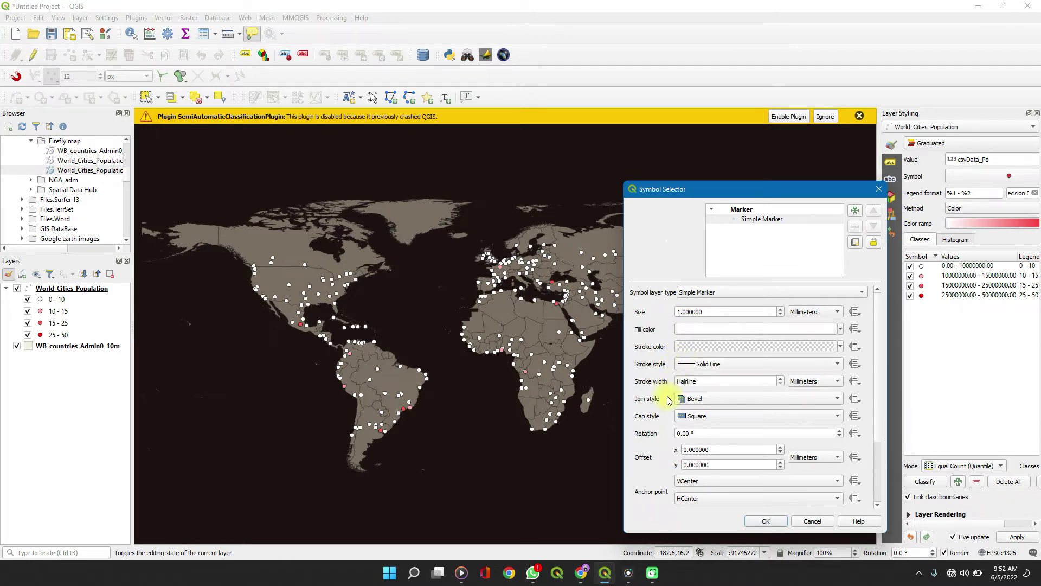
- Turn on draw effects for the 0 - 10 class's simple marker and enable the Outer Glow effect
{"action": "scroll", "coordinate": [645, 428], "scroll_direction": "down", "scroll_amount": 3}
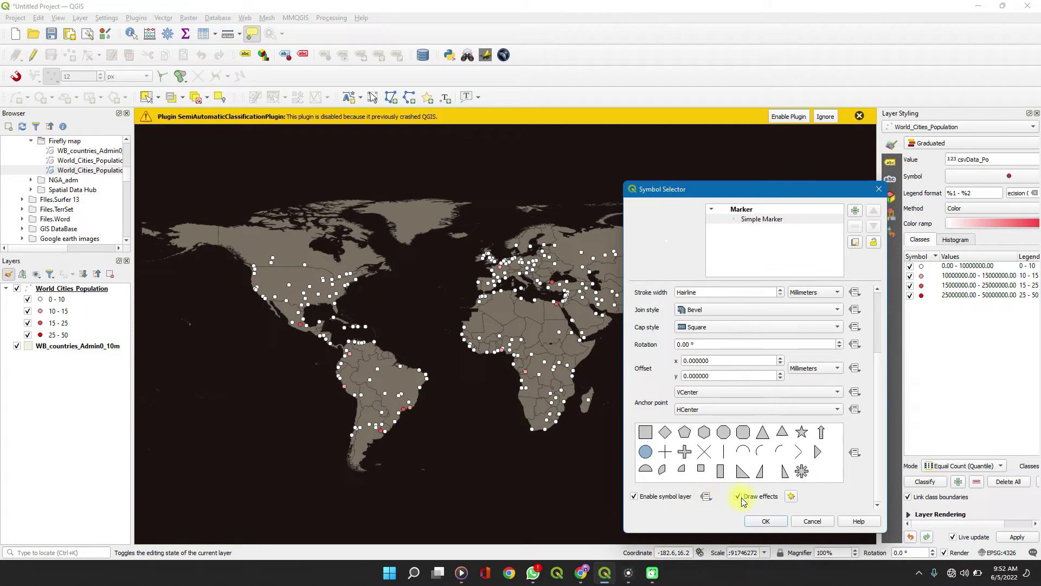
{"action": "left_click", "coordinate": [791, 496]}
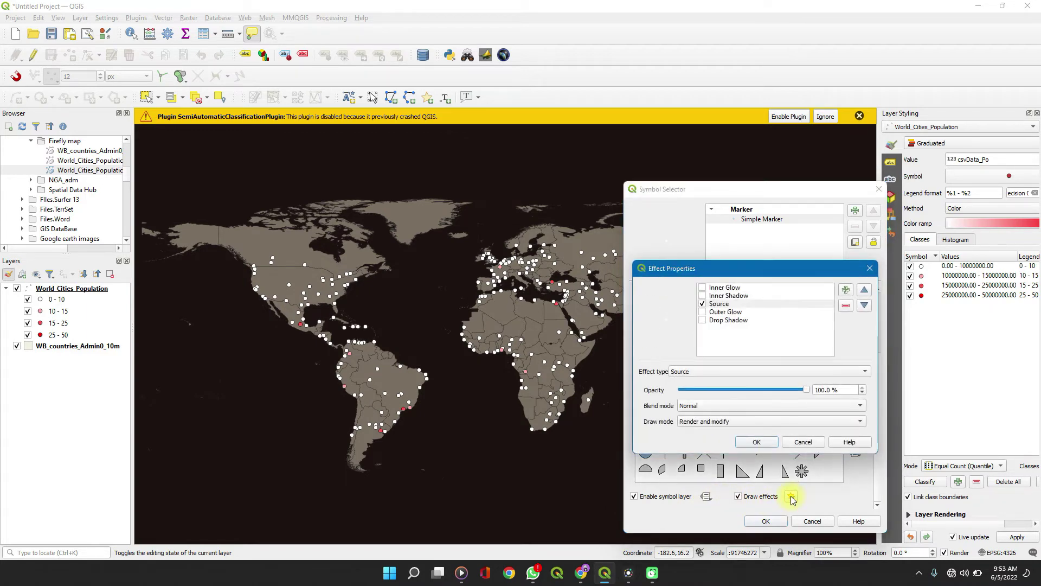
{"action": "left_click", "coordinate": [702, 312]}
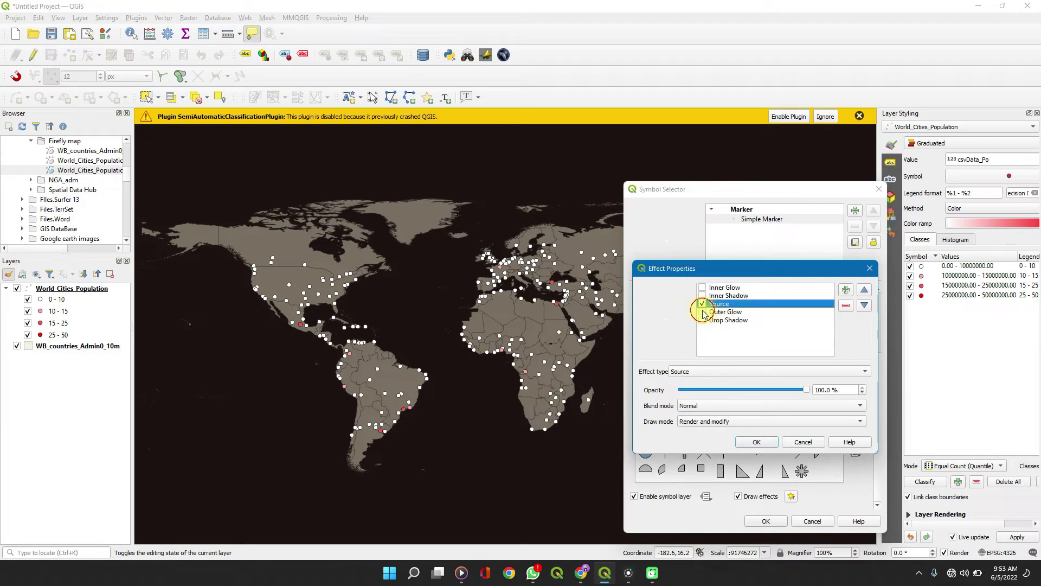
{"action": "left_click", "coordinate": [727, 312]}
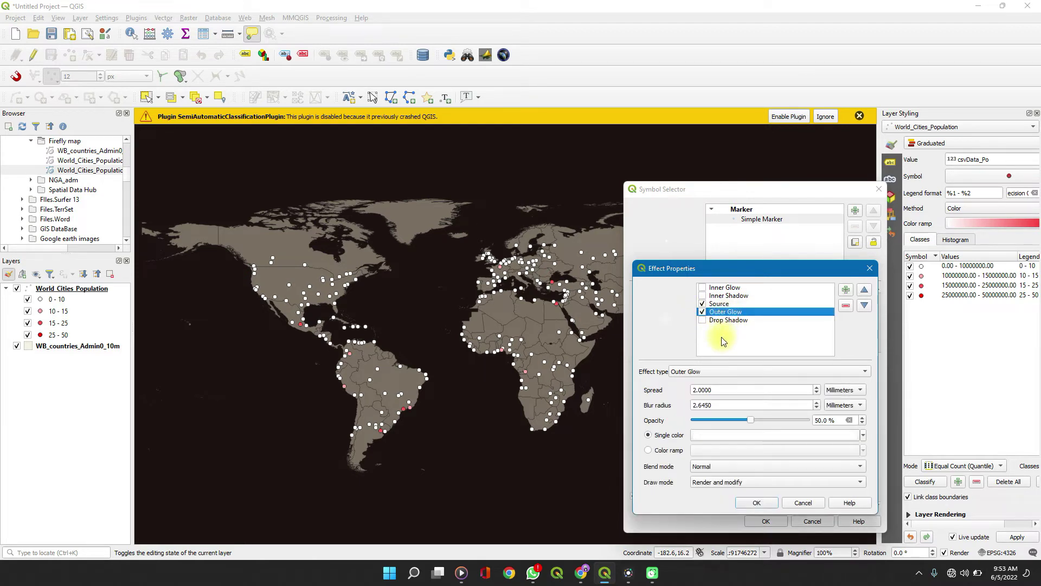
- Set the 0 - 10 class's outer glow spread to 3 millimetres and its blur radius to 2 millimetres
{"action": "left_click", "coordinate": [699, 388]}
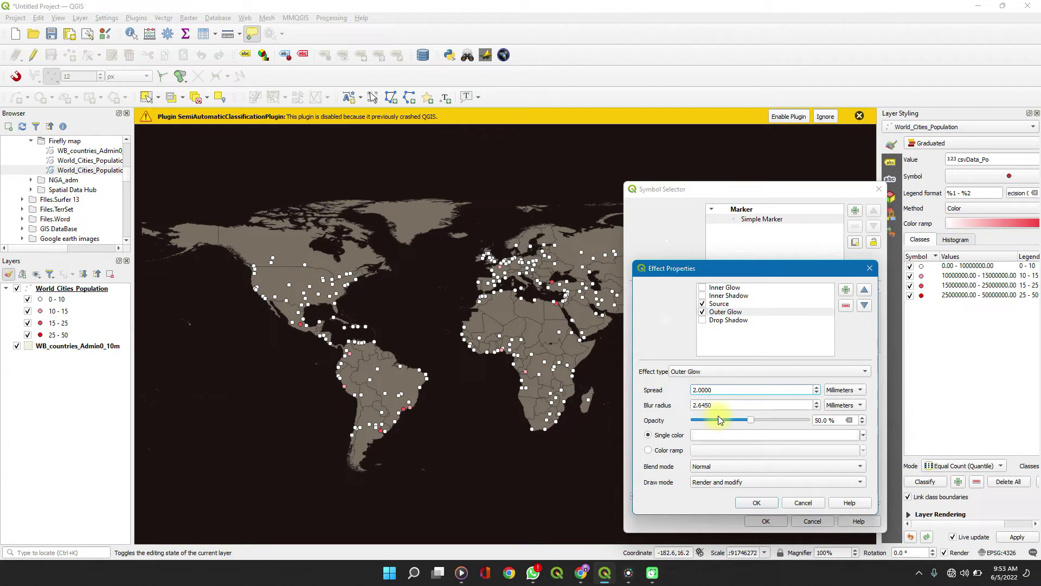
{"action": "key", "text": "BackSpace"}
{"action": "type", "text": "1"}
{"action": "type", "text": "3"}
{"action": "left_click", "coordinate": [716, 406]}
{"action": "key", "text": "BackSpace"}
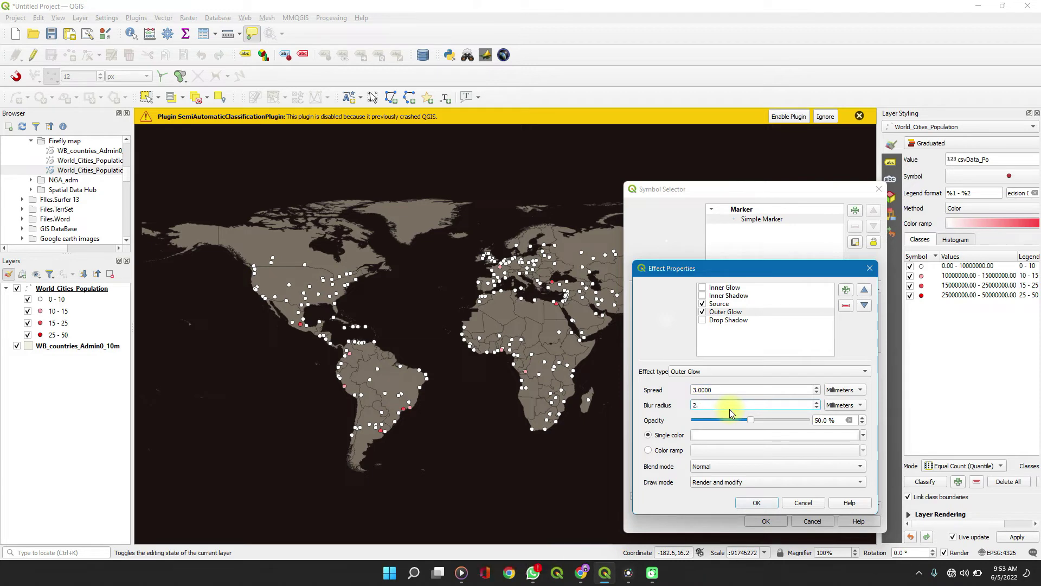
{"action": "type", "text": "0"}
- Make the 0 - 10 class's outer glow a single blue colour and apply the marker style to the map
{"action": "left_click", "coordinate": [863, 437]}
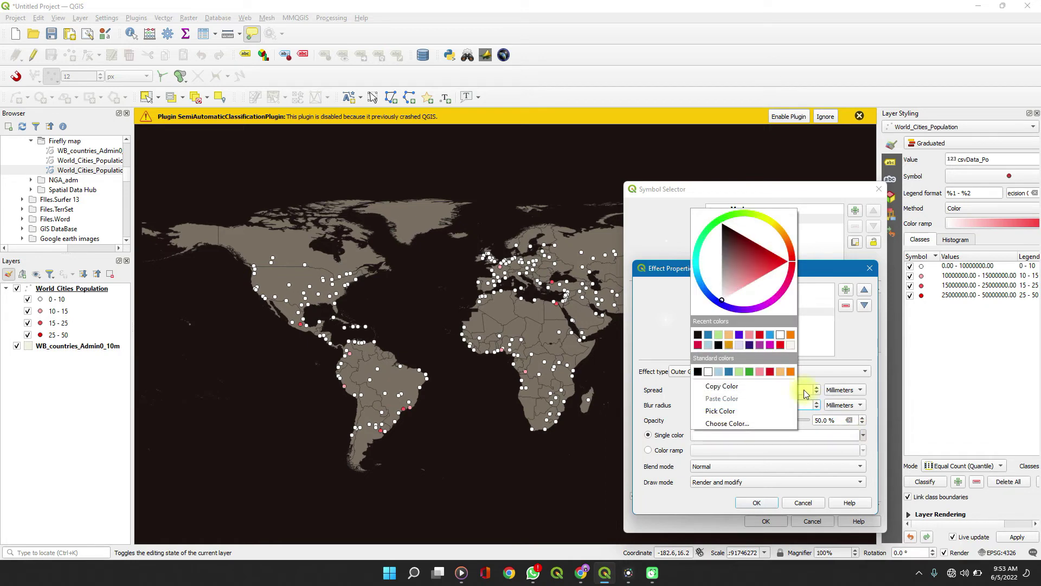
{"action": "key", "text": "Escape"}
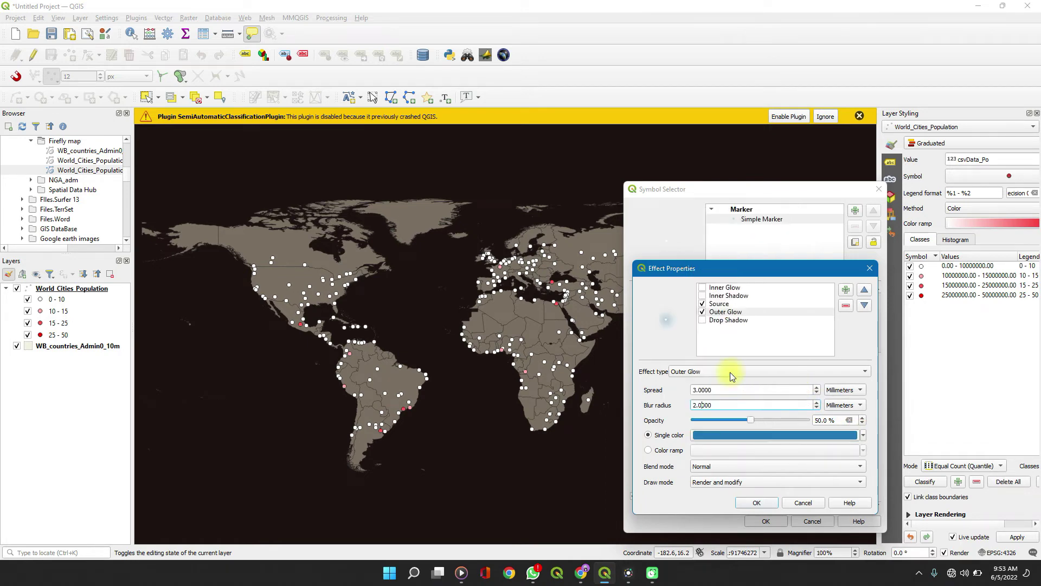
{"action": "left_click", "coordinate": [767, 501]}
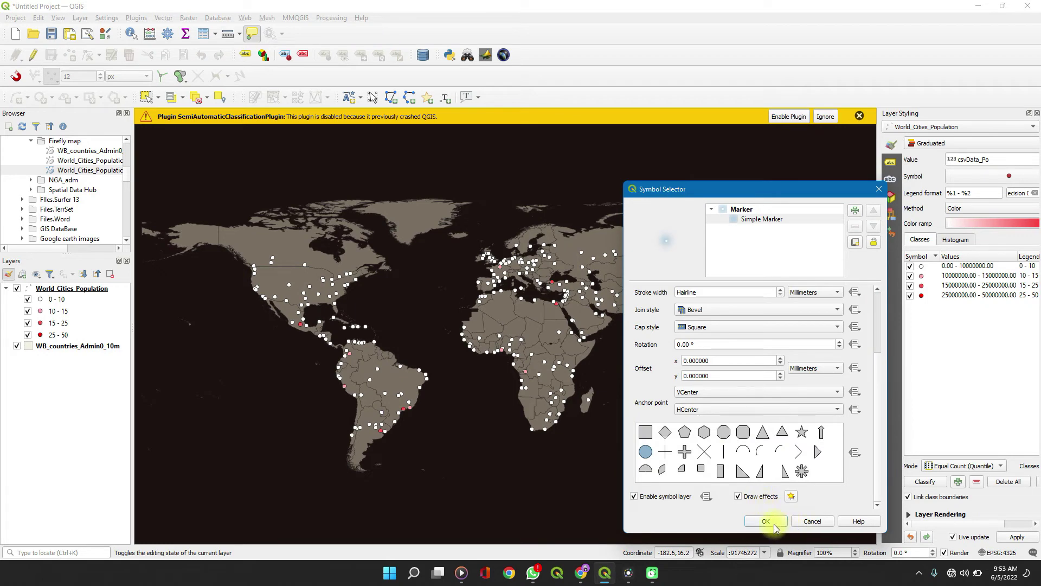
{"action": "left_click", "coordinate": [766, 521]}
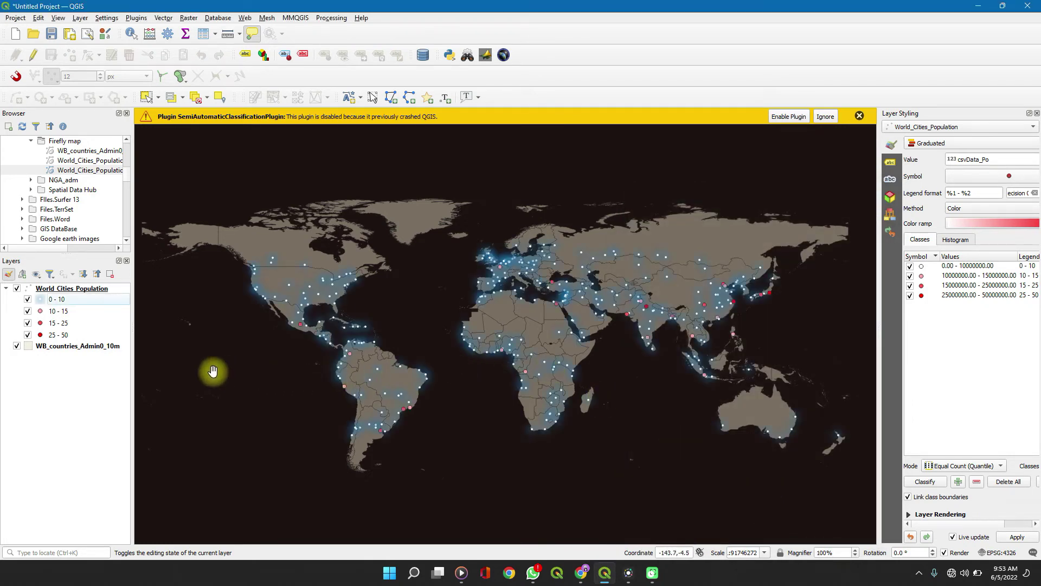
- Try to set the simple marker size of the cities layer's 10 - 15 class to 2.5 millimetres
{"action": "double_click", "coordinate": [59, 311]}
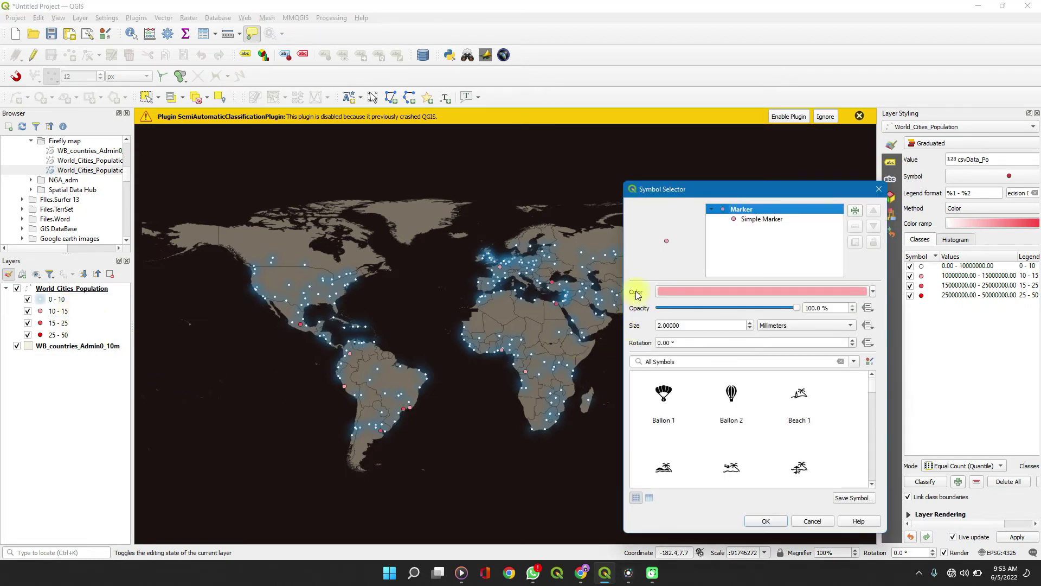
{"action": "left_click", "coordinate": [762, 218]}
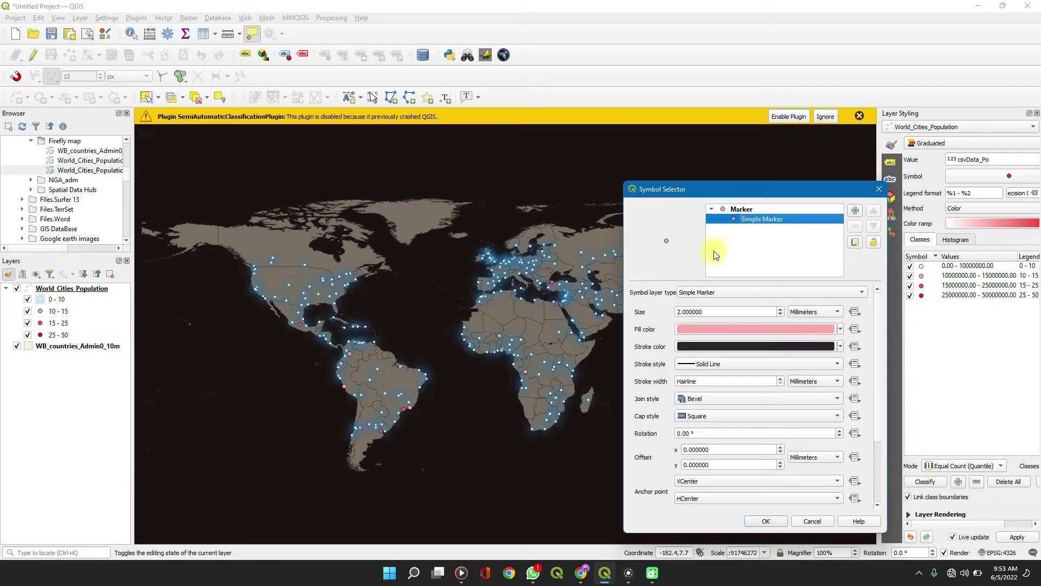
{"action": "left_click", "coordinate": [684, 311]}
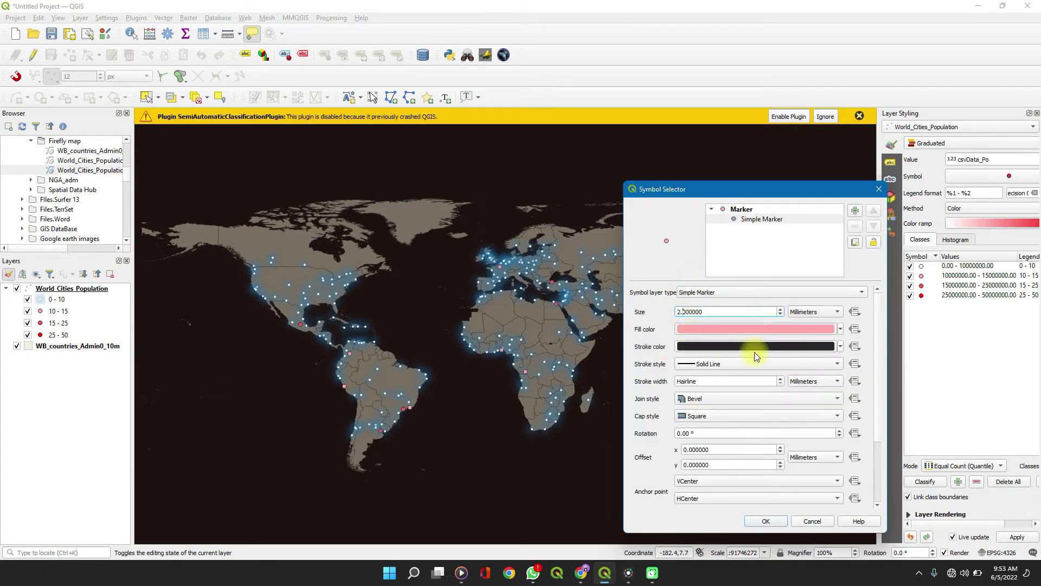
{"action": "key", "text": "BackSpace"}
{"action": "key", "text": "BackSpace"}
{"action": "key", "text": "BackSpace"}
{"action": "type", "text": "2.5"}
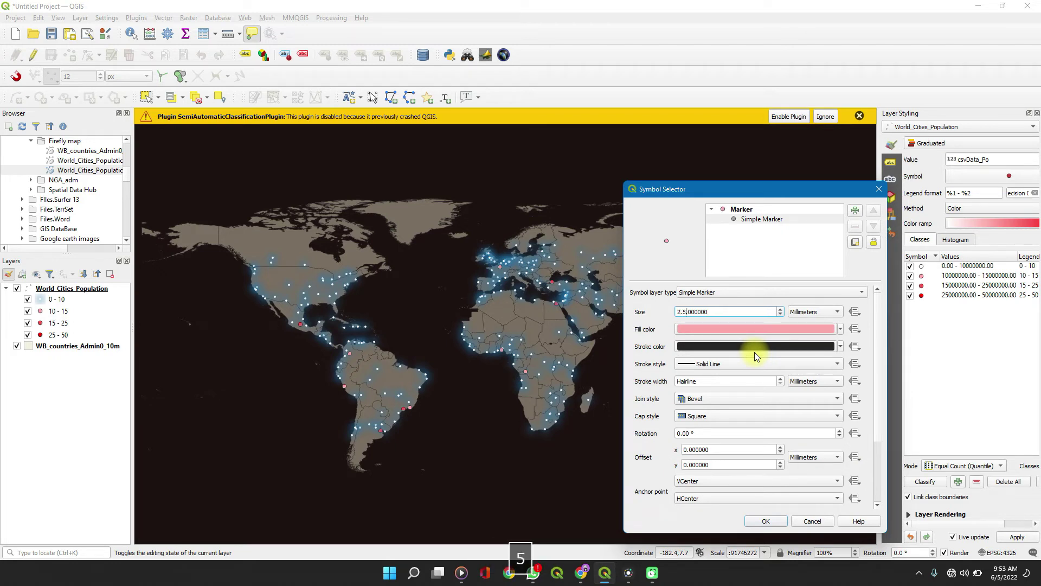
- Give the 10 - 15 class's simple marker a white fill and a transparent stroke
{"action": "left_click", "coordinate": [840, 329]}
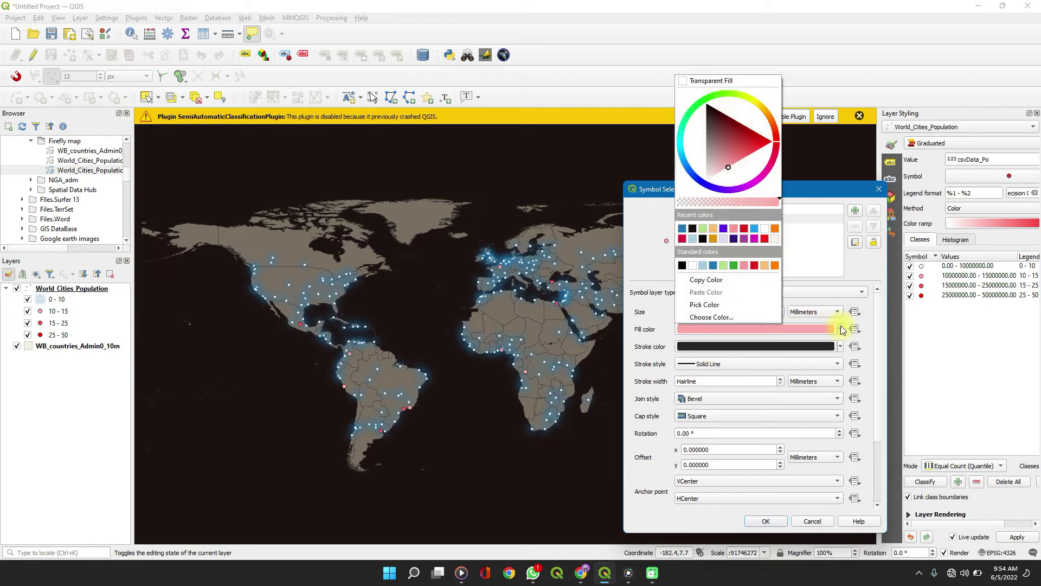
{"action": "left_click", "coordinate": [693, 266]}
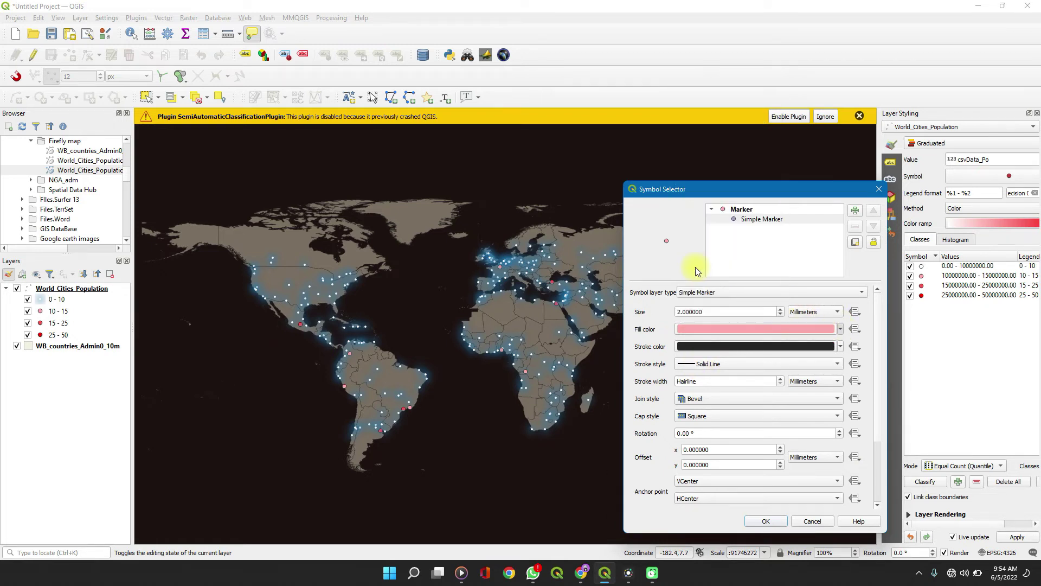
{"action": "left_click", "coordinate": [841, 347]}
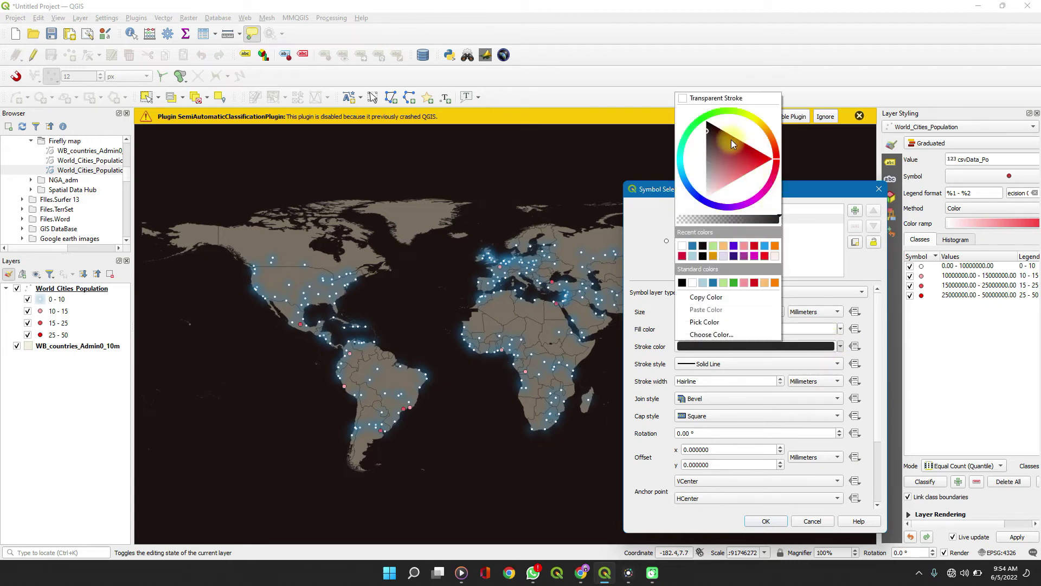
{"action": "left_click", "coordinate": [700, 99]}
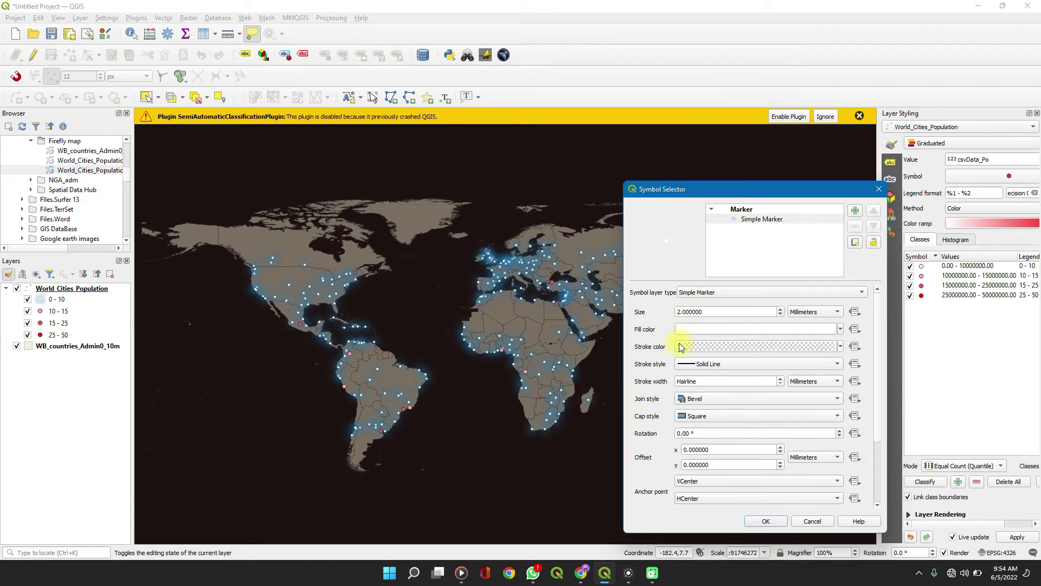
- Turn on draw effects for the 10 - 15 class's simple marker and enable the Outer Glow effect
{"action": "scroll", "coordinate": [661, 433], "scroll_direction": "down", "scroll_amount": 3}
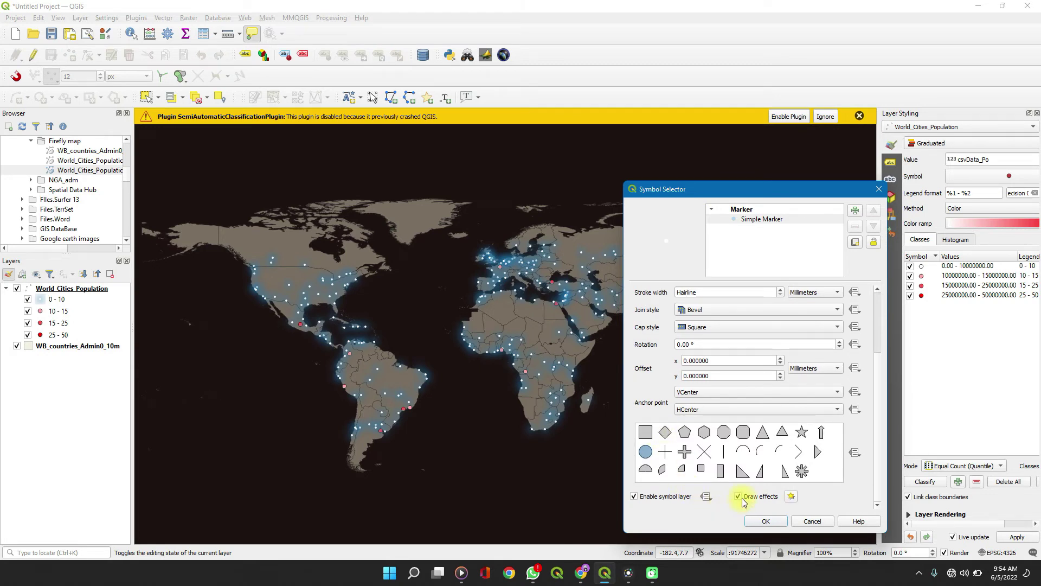
{"action": "left_click", "coordinate": [791, 496]}
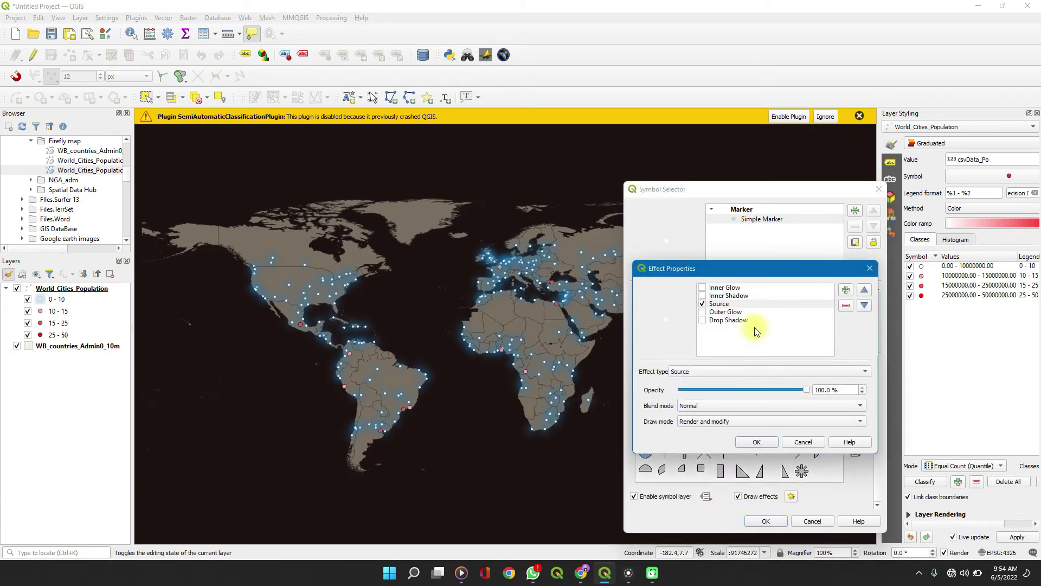
{"action": "left_click", "coordinate": [726, 312]}
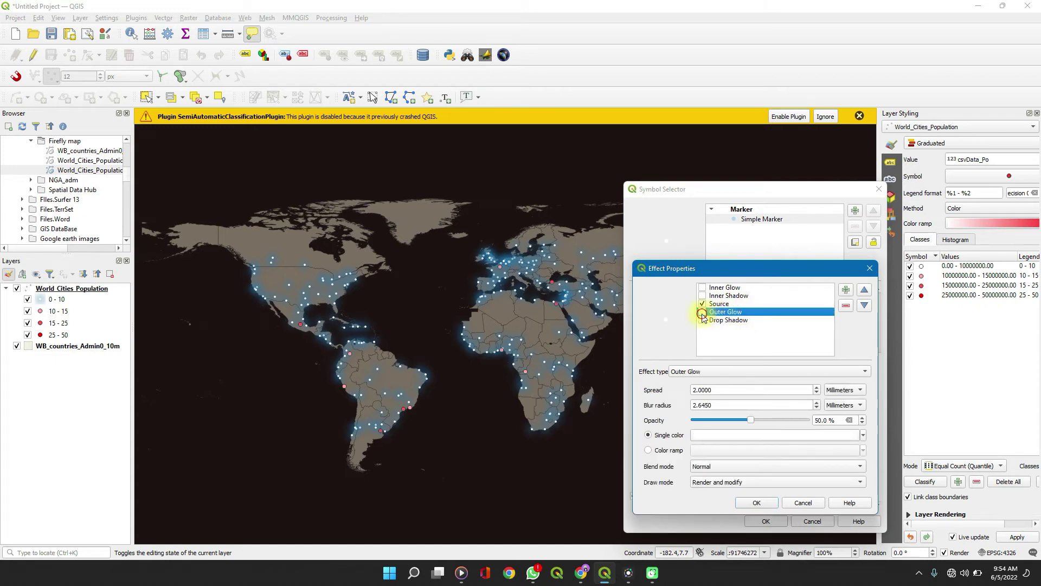
- Set the 10 - 15 class's outer glow to a 4 millimetre spread and 2 millimetre blur radius, and apply the marker style
{"action": "left_click", "coordinate": [698, 391]}
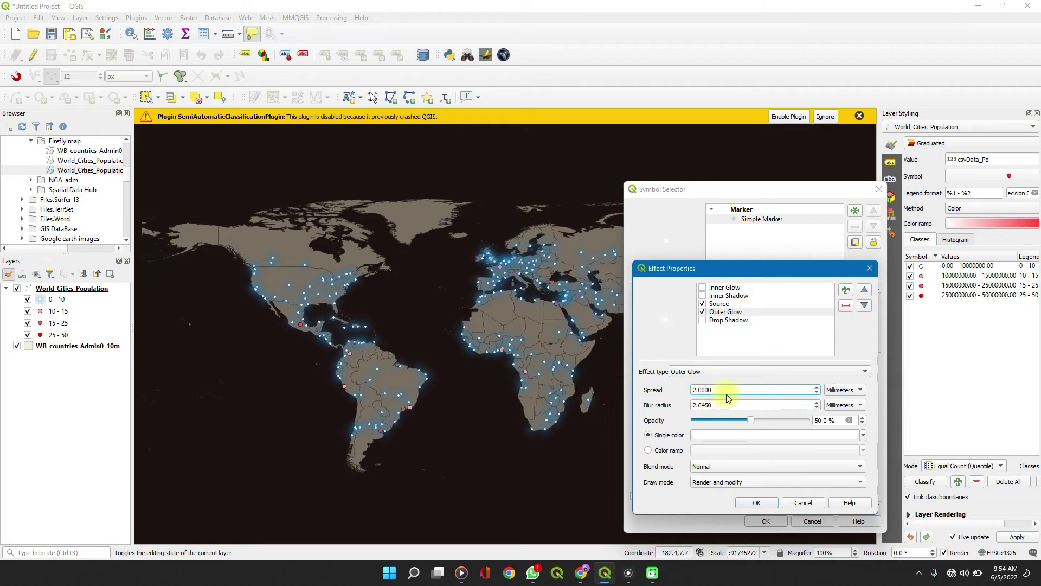
{"action": "key", "text": "BackSpace"}
{"action": "type", "text": "4"}
{"action": "left_click", "coordinate": [727, 404]}
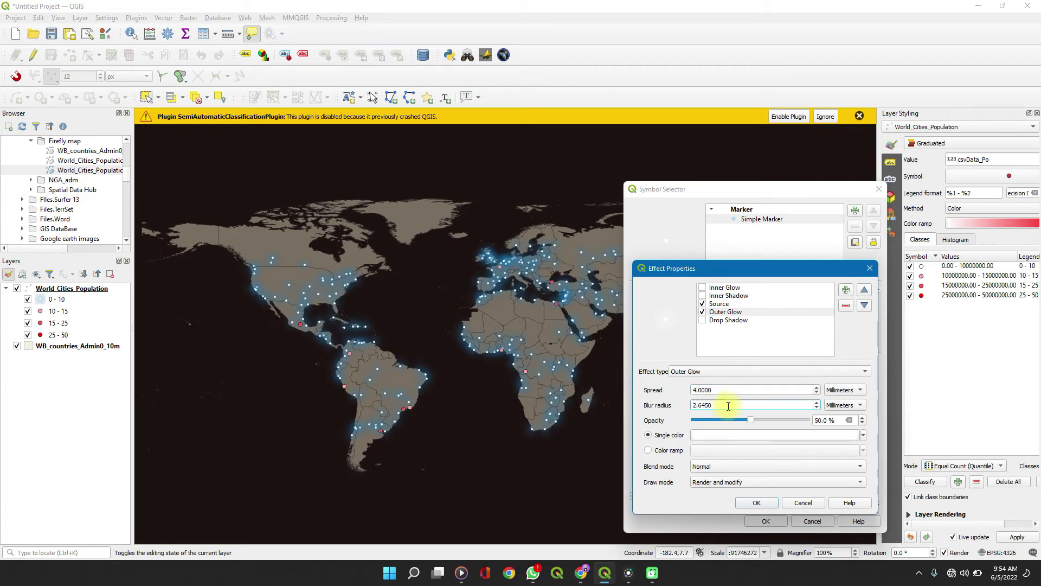
{"action": "key", "text": "BackSpace"}
{"action": "key", "text": "BackSpace"}
{"action": "key", "text": "BackSpace"}
{"action": "type", "text": "0"}
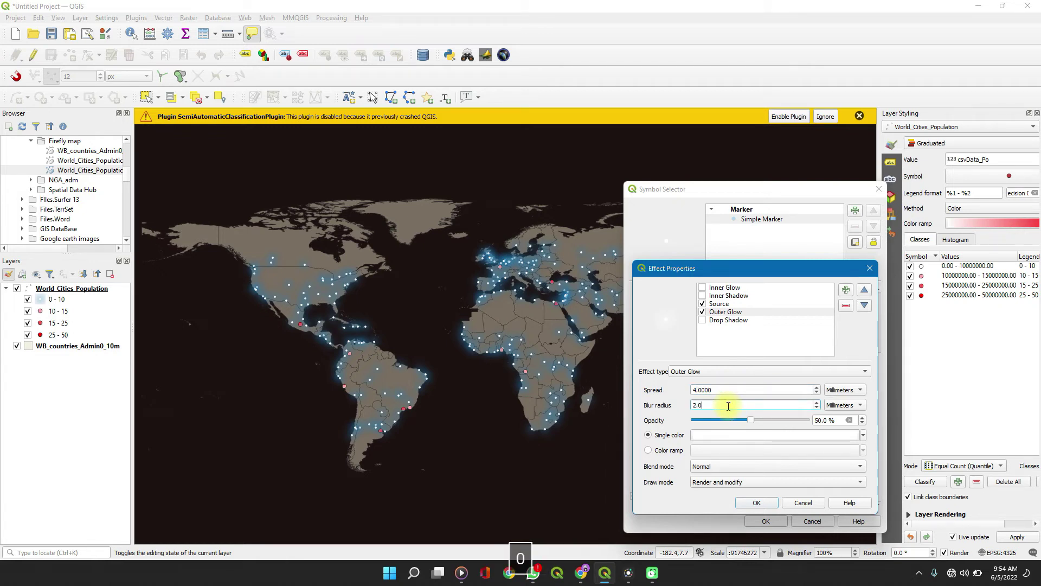
{"action": "left_click", "coordinate": [749, 504]}
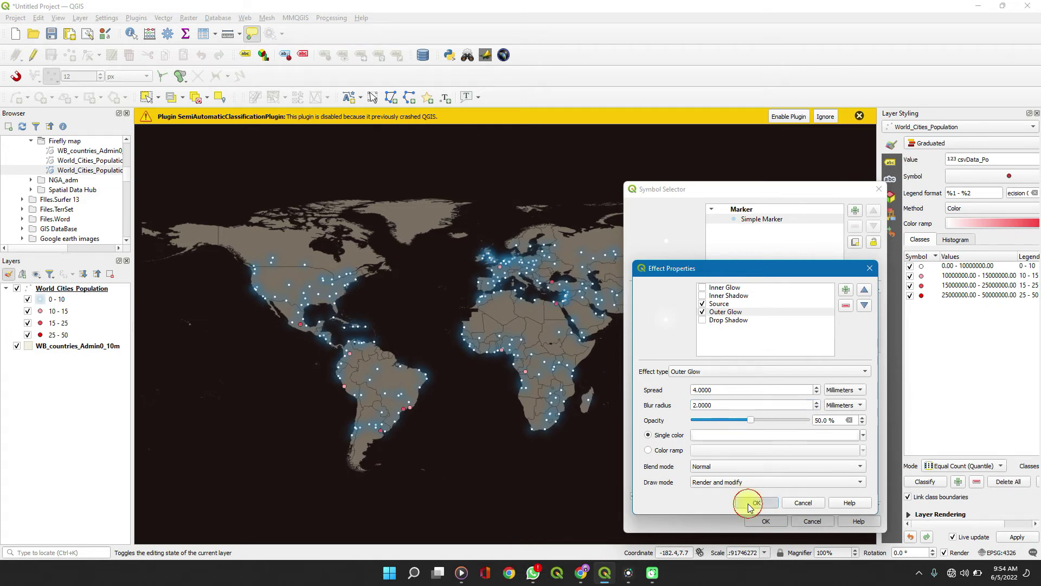
{"action": "left_click", "coordinate": [758, 519]}
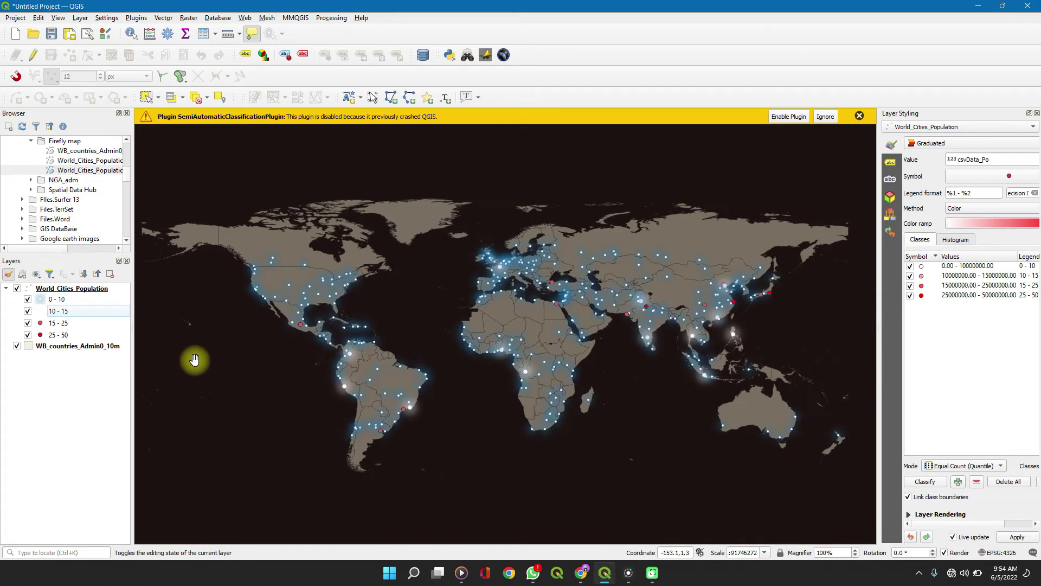
- Try a 3.5 millimetre simple marker size for the cities layer's 15 - 25 class and set its fill colour to white
{"action": "double_click", "coordinate": [74, 328]}
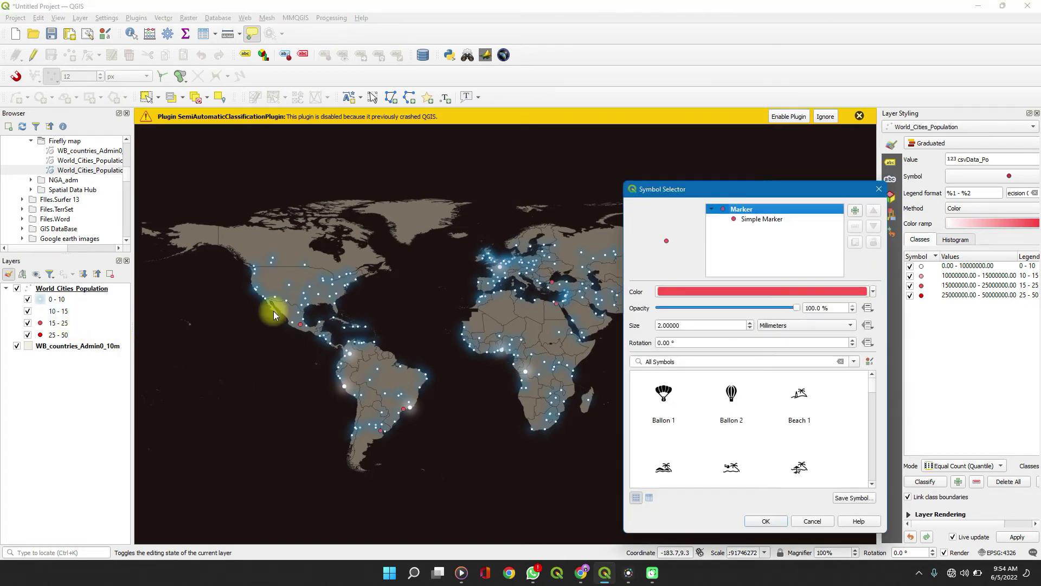
{"action": "left_click", "coordinate": [776, 220]}
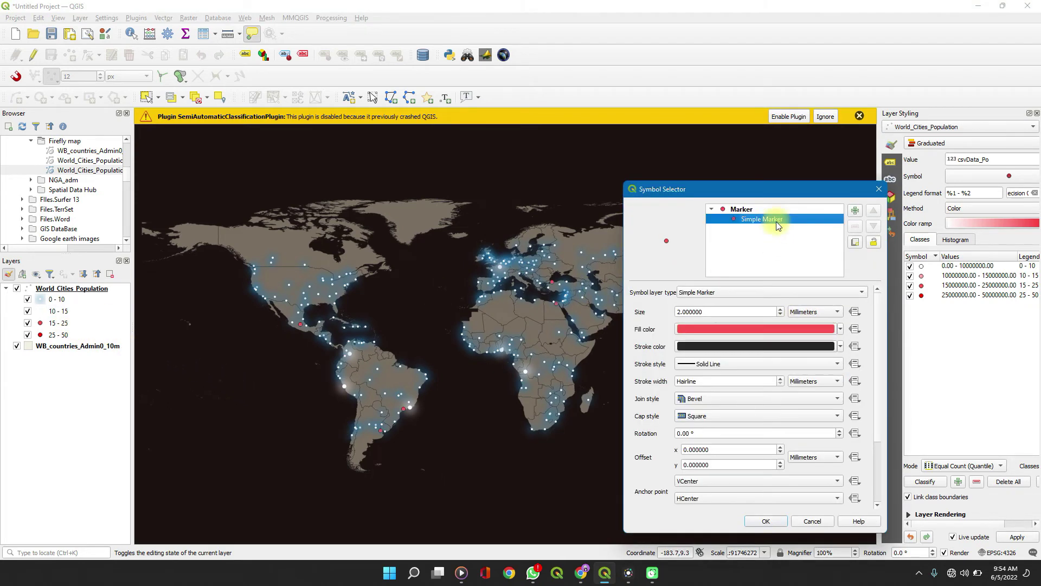
{"action": "left_click", "coordinate": [681, 313]}
{"action": "key", "text": "BackSpace"}
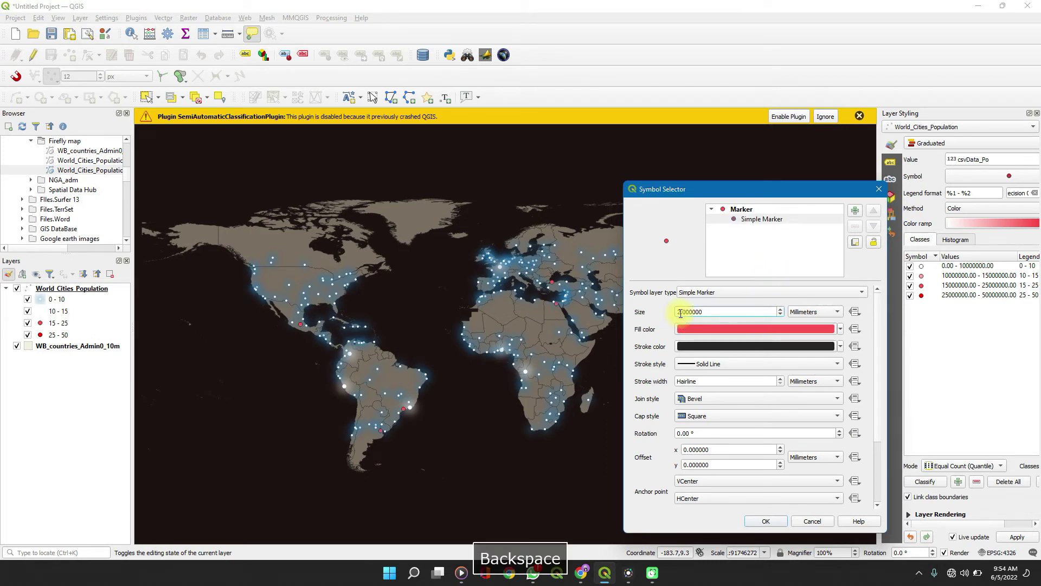
{"action": "type", "text": "35"}
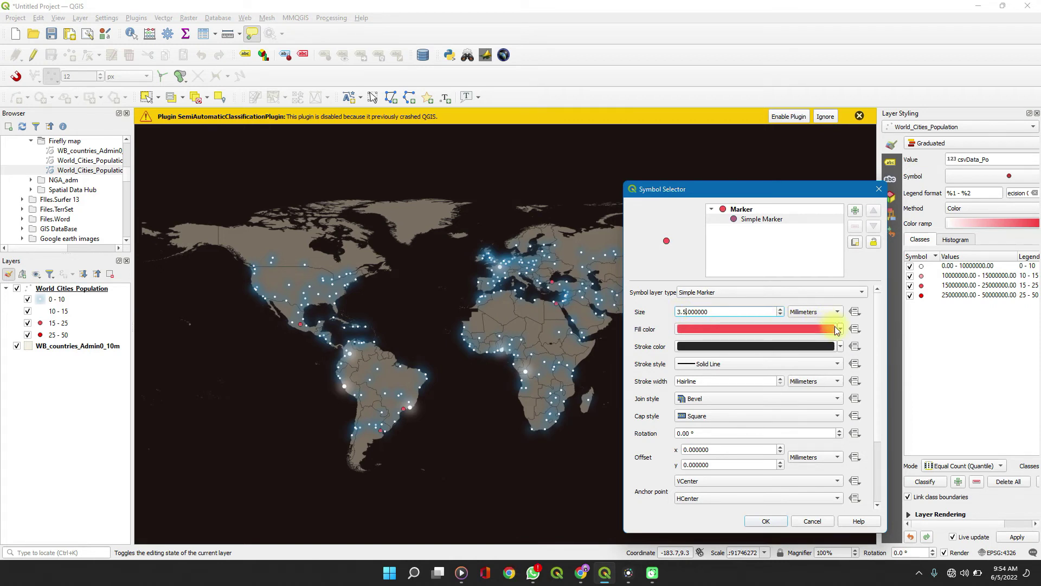
{"action": "left_click", "coordinate": [841, 330]}
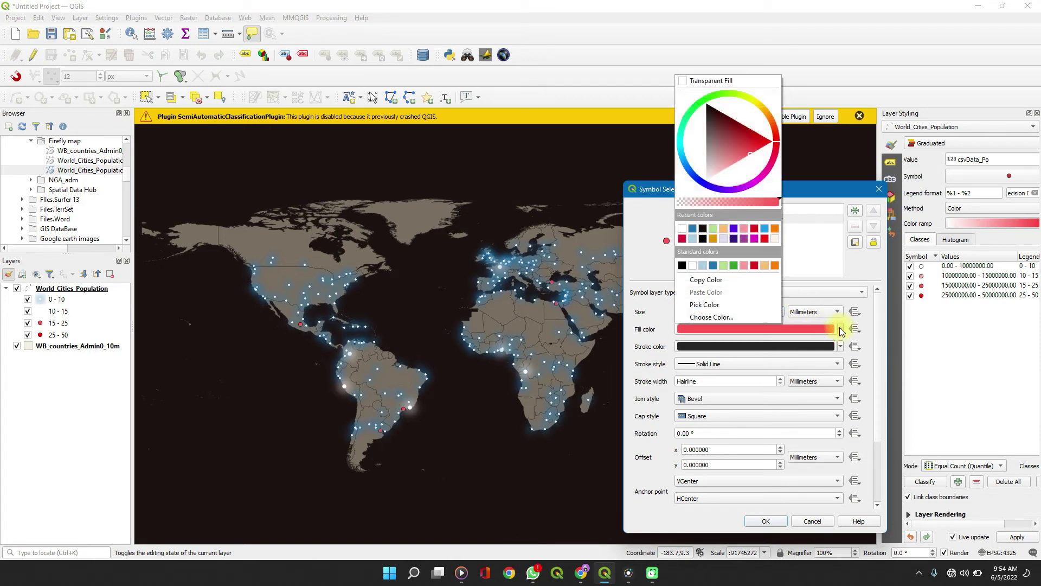
{"action": "left_click", "coordinate": [692, 265]}
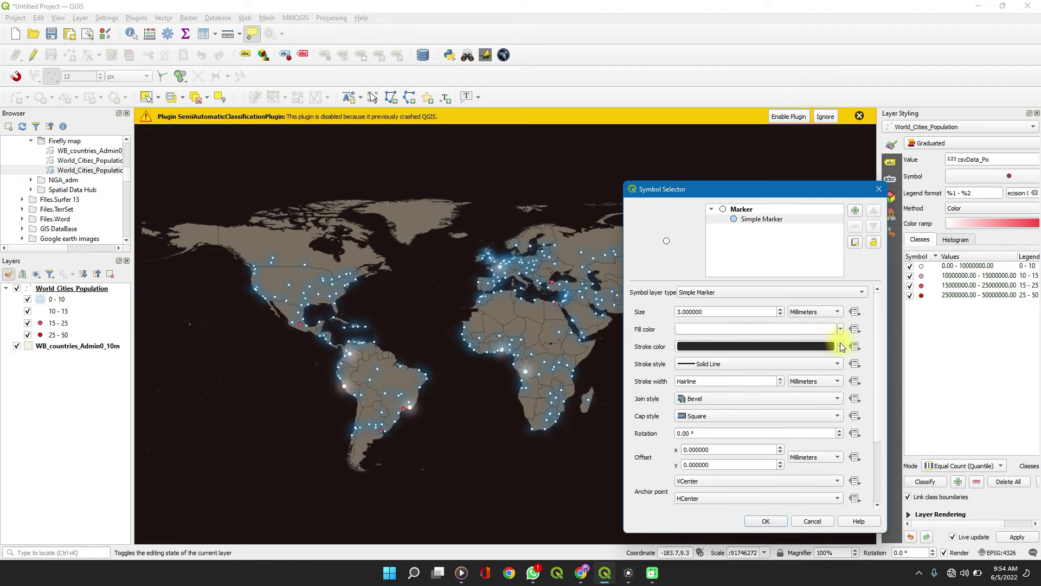
- Make the stroke of the 15 - 25 class's simple marker transparent
{"action": "left_click", "coordinate": [840, 346]}
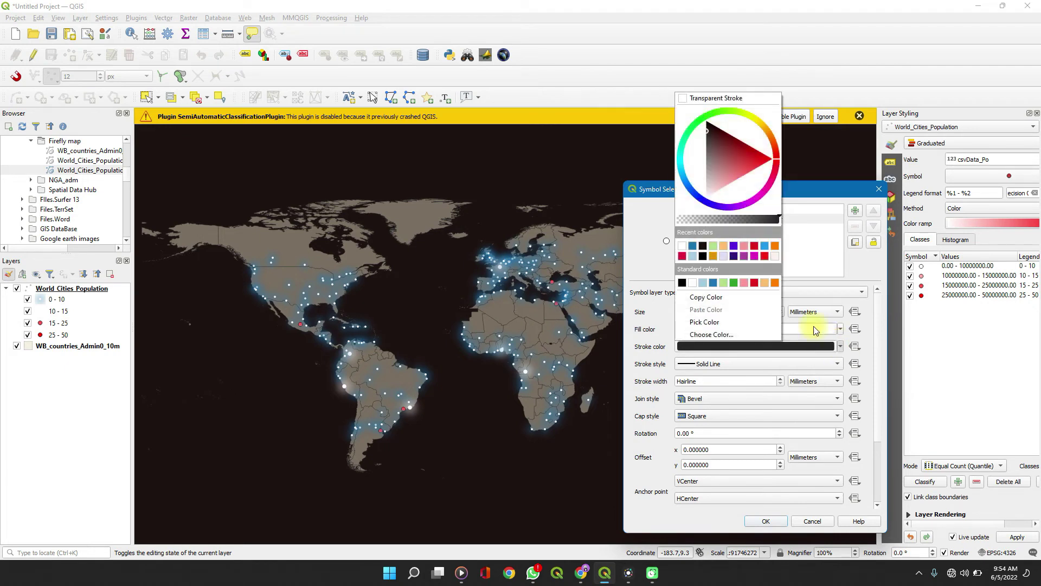
{"action": "left_click", "coordinate": [697, 100]}
{"action": "scroll", "coordinate": [691, 416], "scroll_direction": "down", "scroll_amount": 1}
{"action": "scroll", "coordinate": [691, 416], "scroll_direction": "up", "scroll_amount": 1}
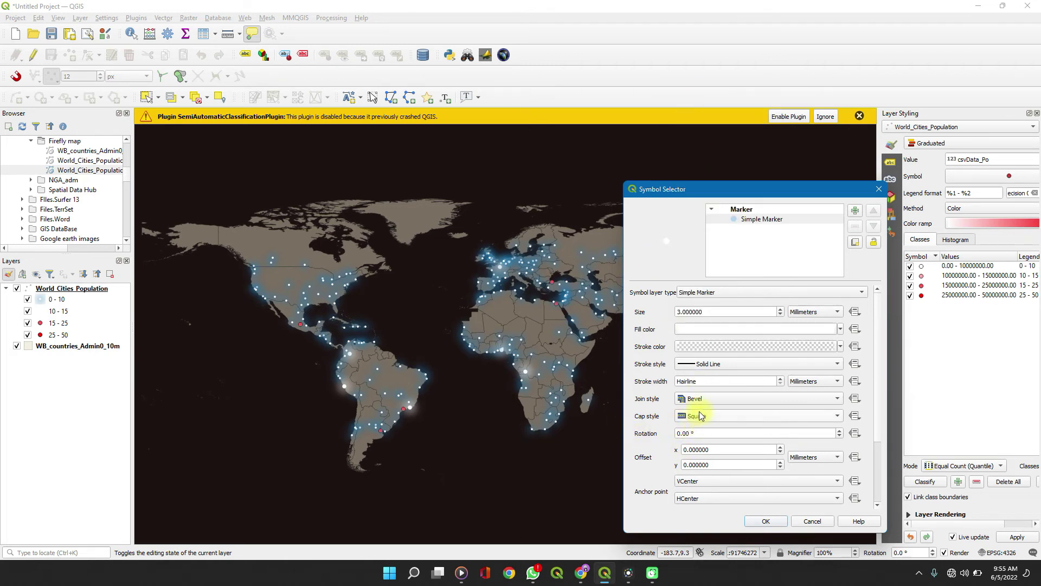
- Turn on draw effects for the 15 - 25 class's simple marker and enable the Outer Glow effect
{"action": "scroll", "coordinate": [646, 450], "scroll_direction": "down", "scroll_amount": 3}
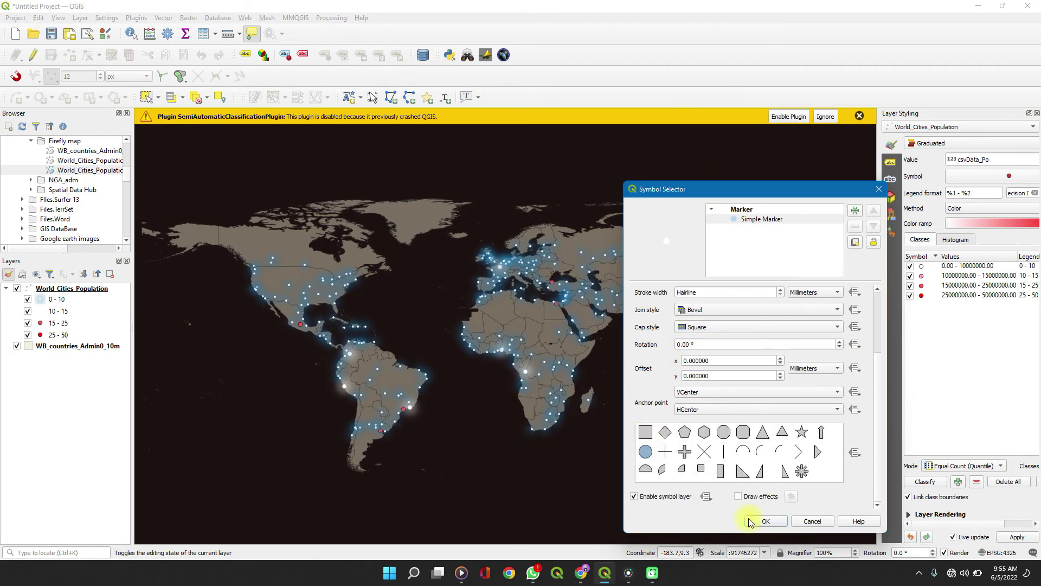
{"action": "left_click", "coordinate": [791, 496]}
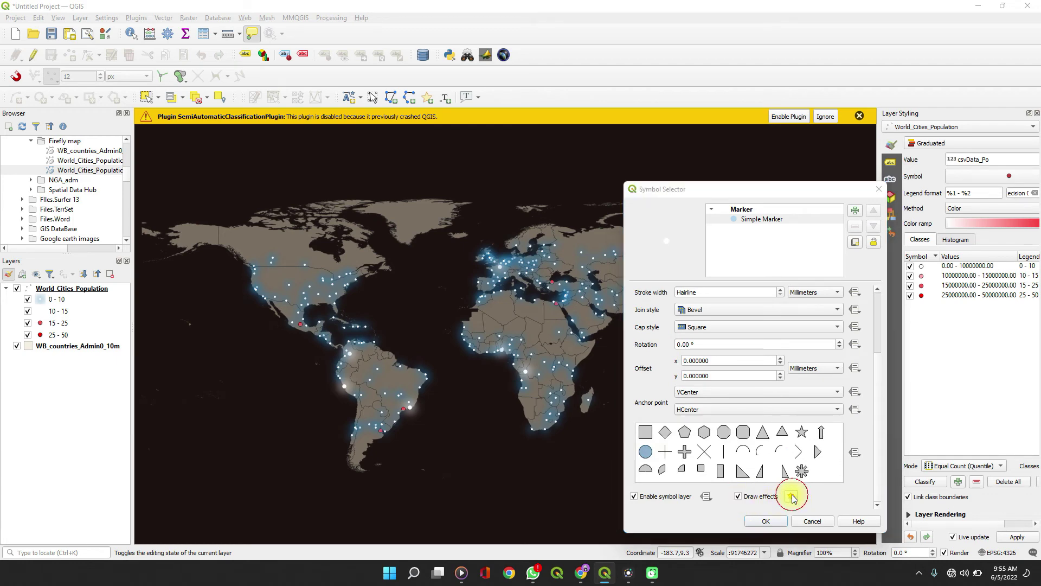
{"action": "left_click", "coordinate": [735, 311]}
{"action": "left_click", "coordinate": [703, 311]}
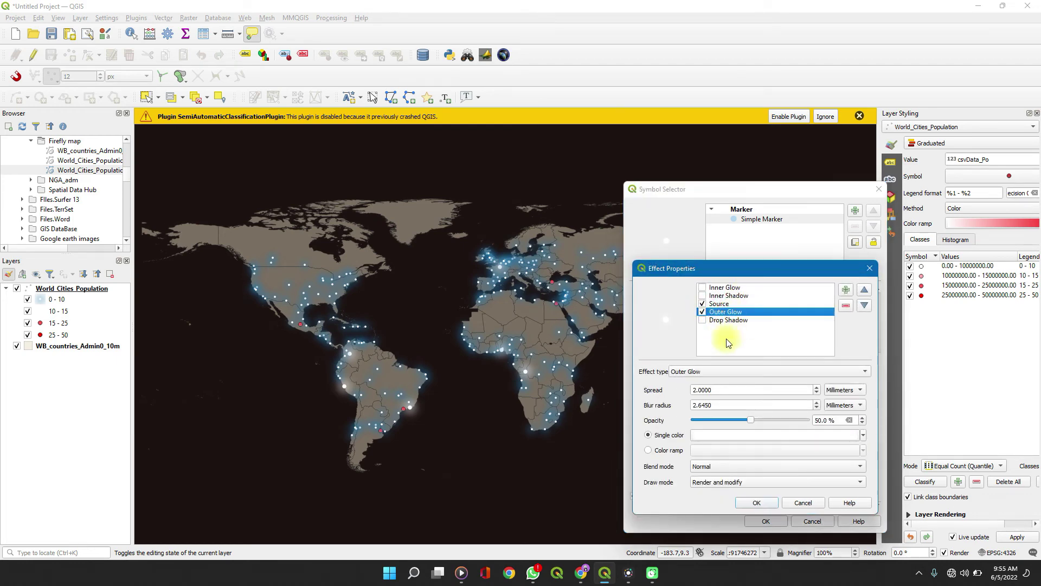
- Set the 15 - 25 class's outer glow spread to 4 millimetres and apply the marker style
{"action": "left_click", "coordinate": [696, 388]}
{"action": "key", "text": "BackSpace"}
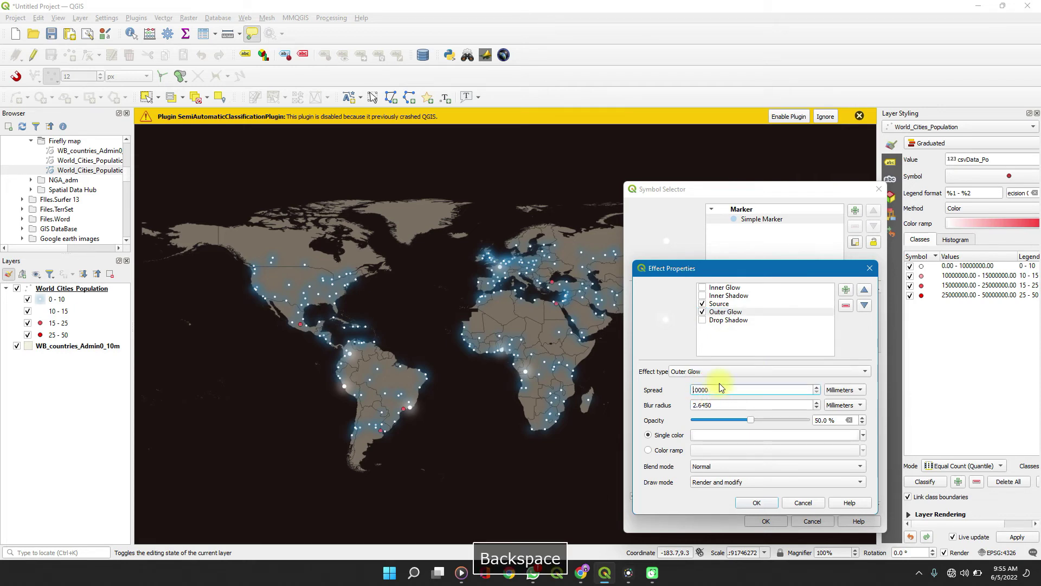
{"action": "type", "text": "4"}
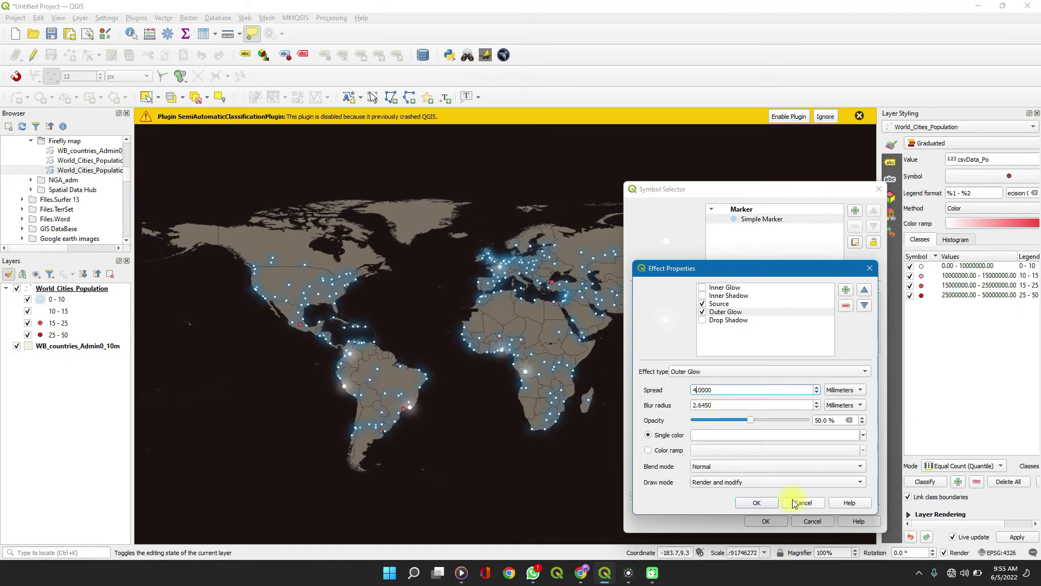
{"action": "left_click", "coordinate": [767, 503]}
{"action": "left_click", "coordinate": [766, 521]}
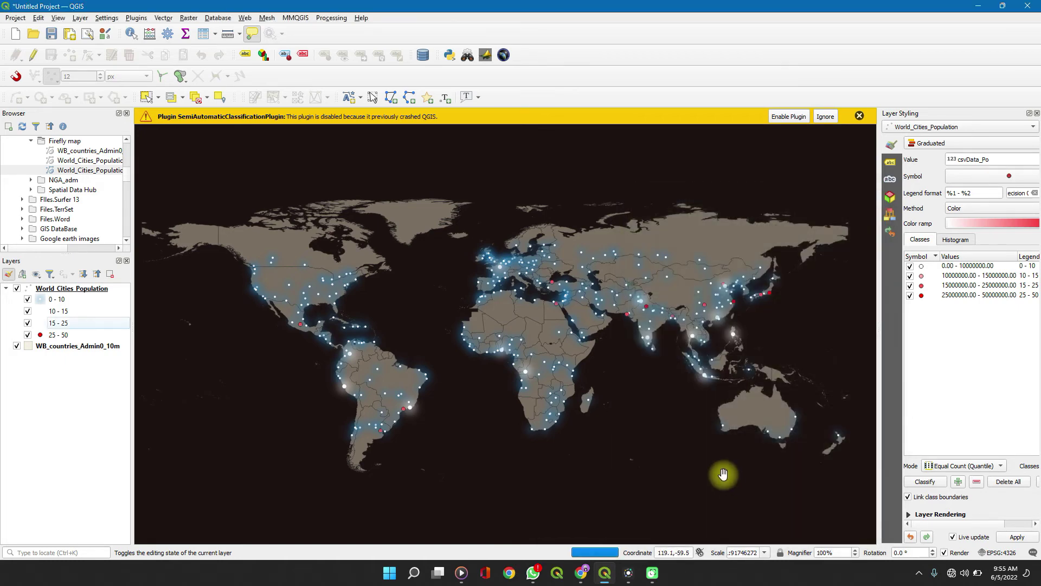
- Try a 4.5 millimetre simple marker size for the cities layer's 25 - 50 class
{"action": "double_click", "coordinate": [62, 335]}
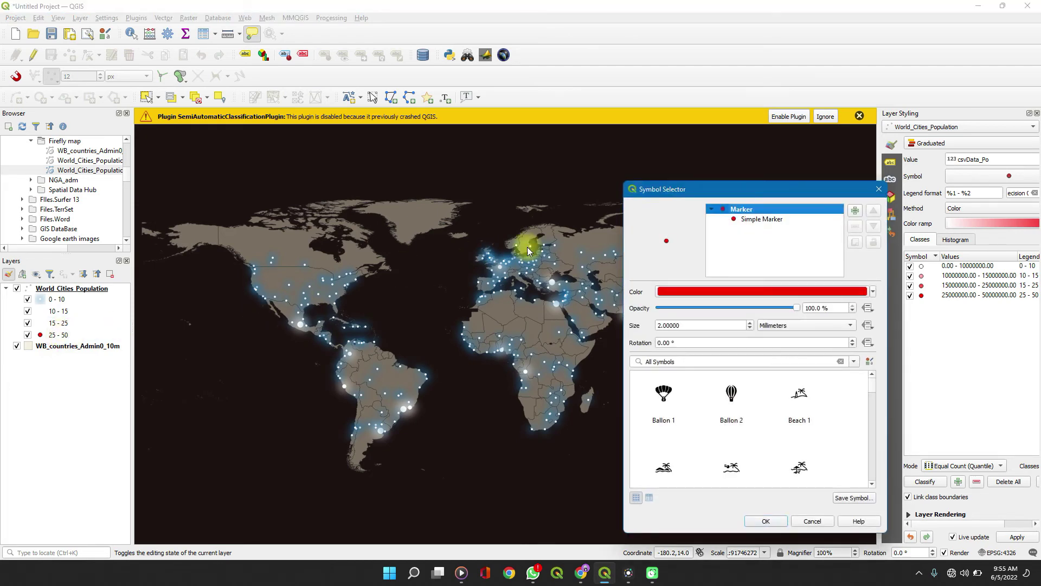
{"action": "left_click", "coordinate": [785, 219]}
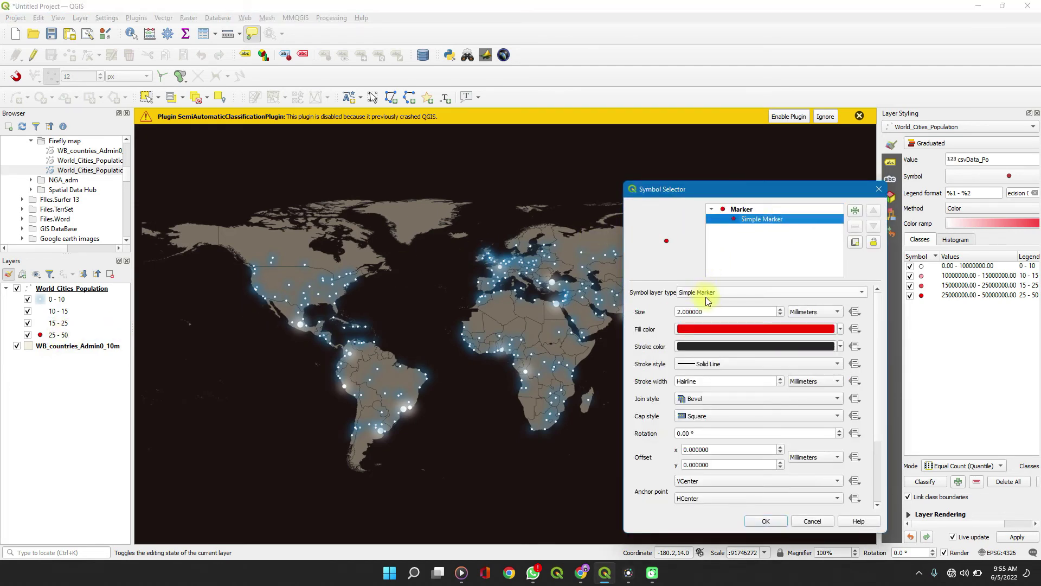
{"action": "left_click", "coordinate": [679, 313]}
{"action": "key", "text": "BackSpace"}
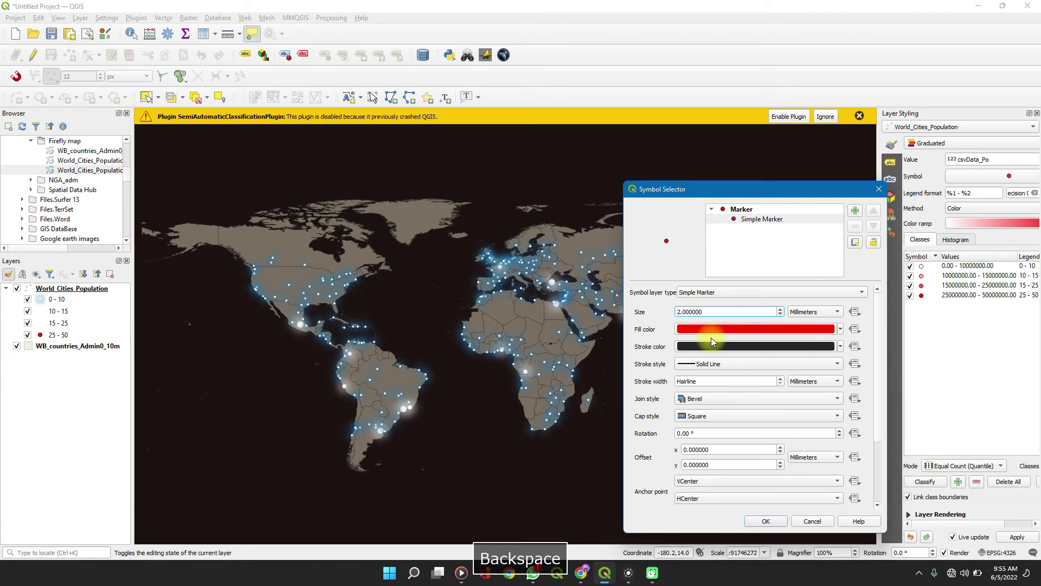
{"action": "type", "text": "4.5"}
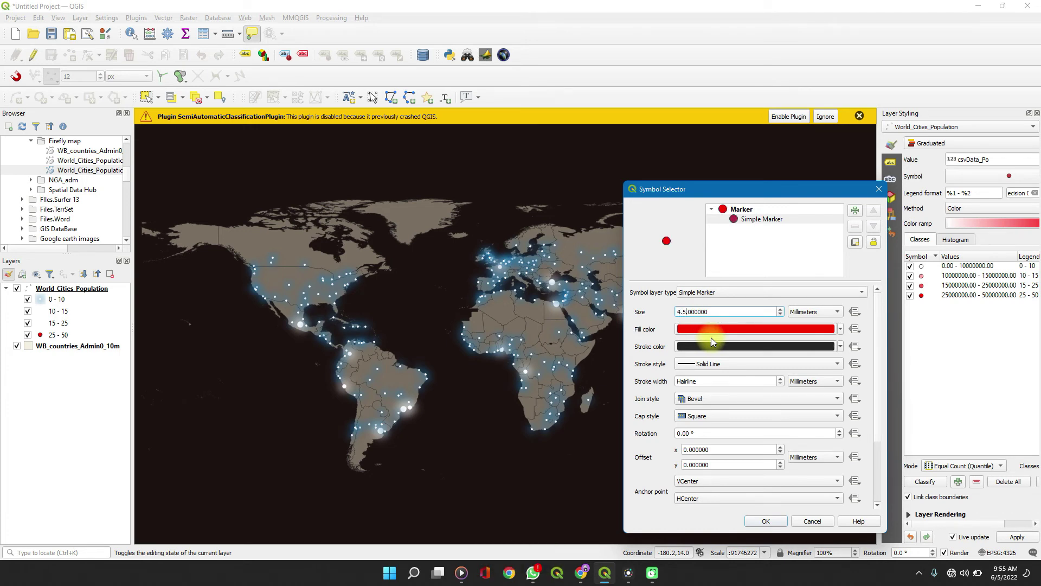
- Give the 25 - 50 class's simple marker a white fill and a transparent stroke
{"action": "left_click", "coordinate": [844, 332]}
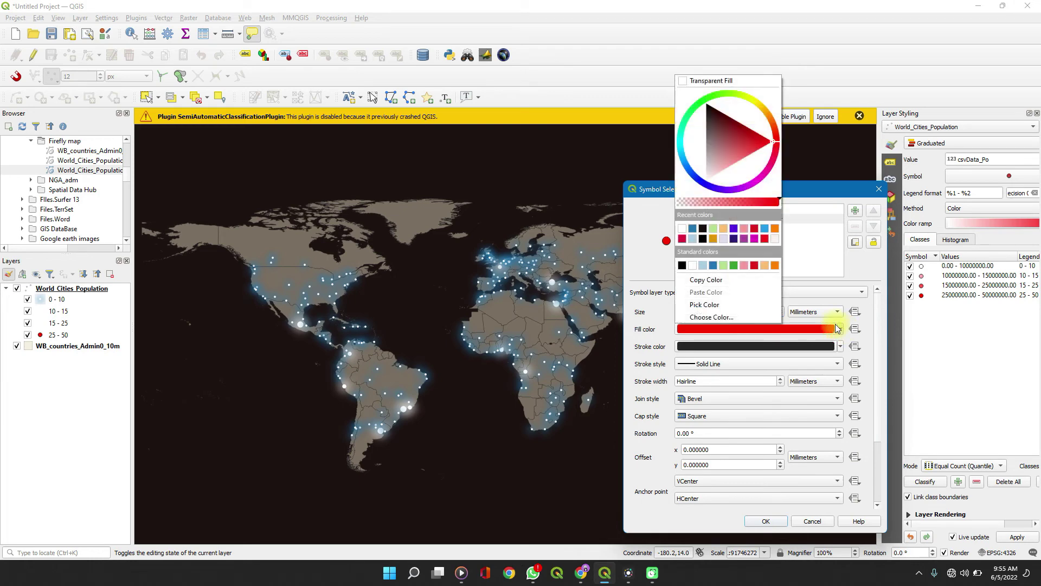
{"action": "left_click", "coordinate": [696, 265]}
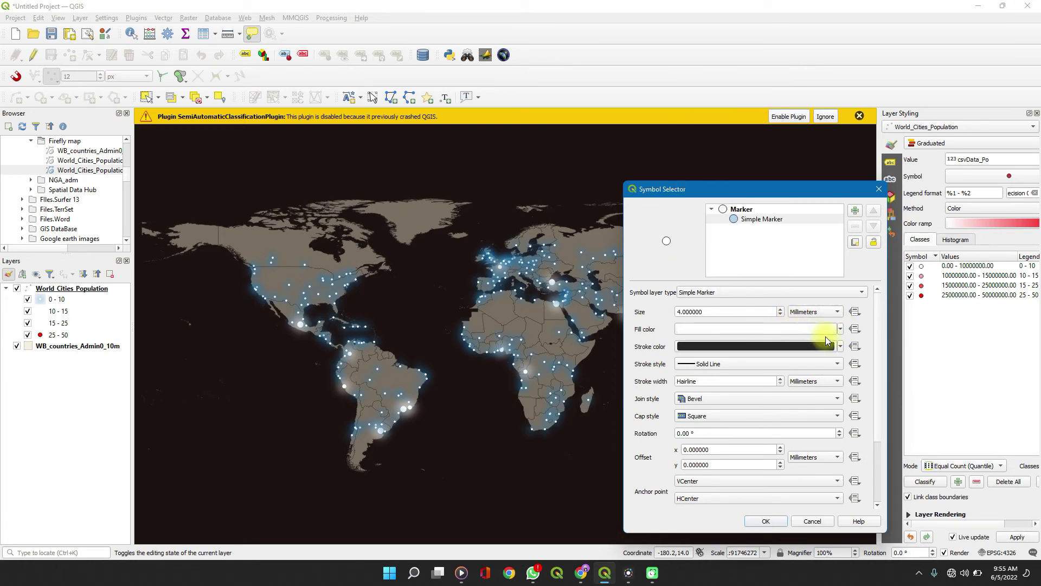
{"action": "left_click", "coordinate": [840, 347]}
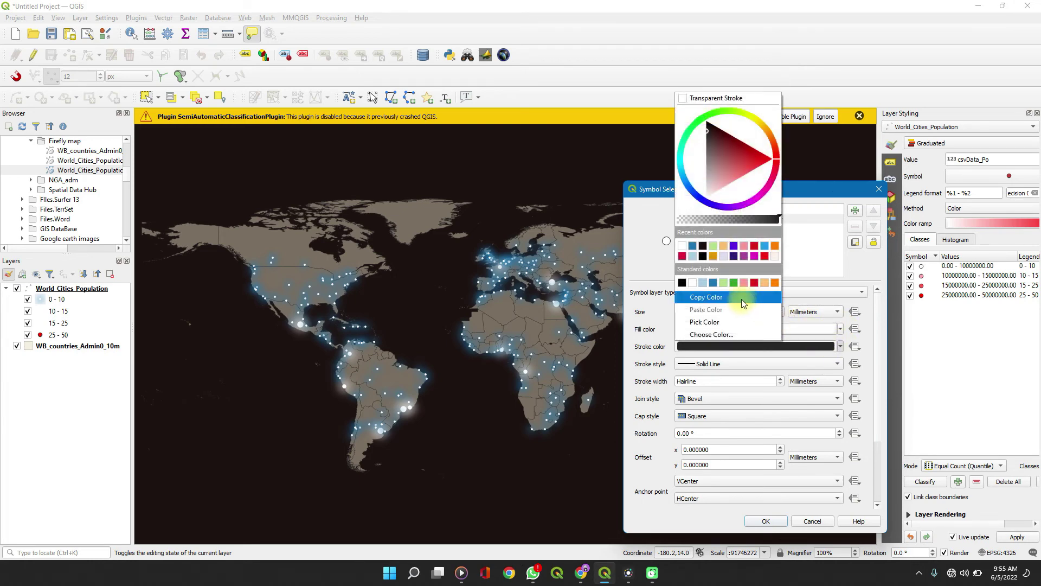
{"action": "left_click", "coordinate": [706, 98]}
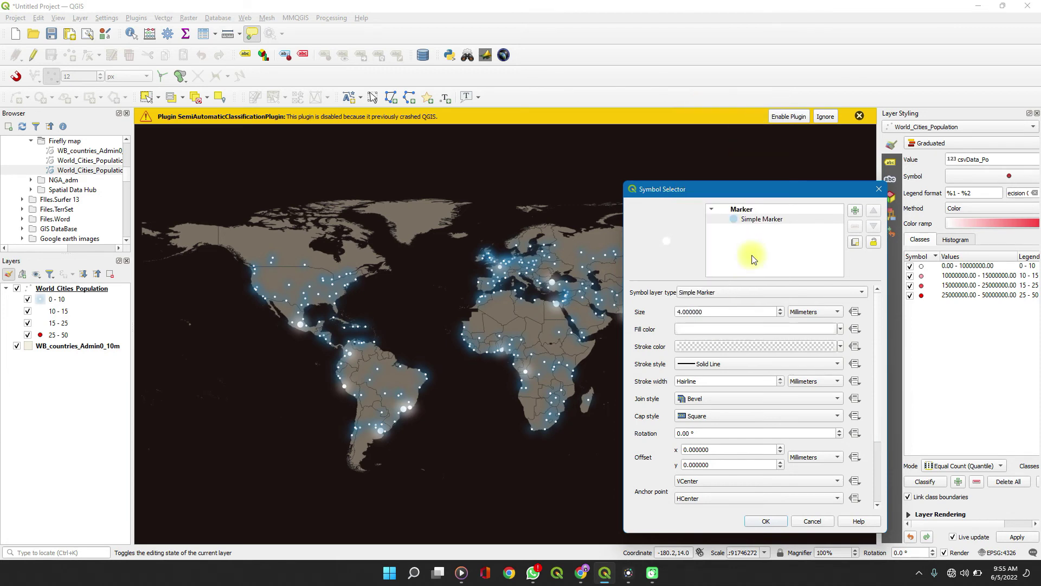
- Turn on draw effects for the 25 - 50 class's simple marker and enable the Outer Glow effect
{"action": "scroll", "coordinate": [640, 423], "scroll_direction": "down", "scroll_amount": 3}
{"action": "scroll", "coordinate": [637, 412], "scroll_direction": "down", "scroll_amount": 1}
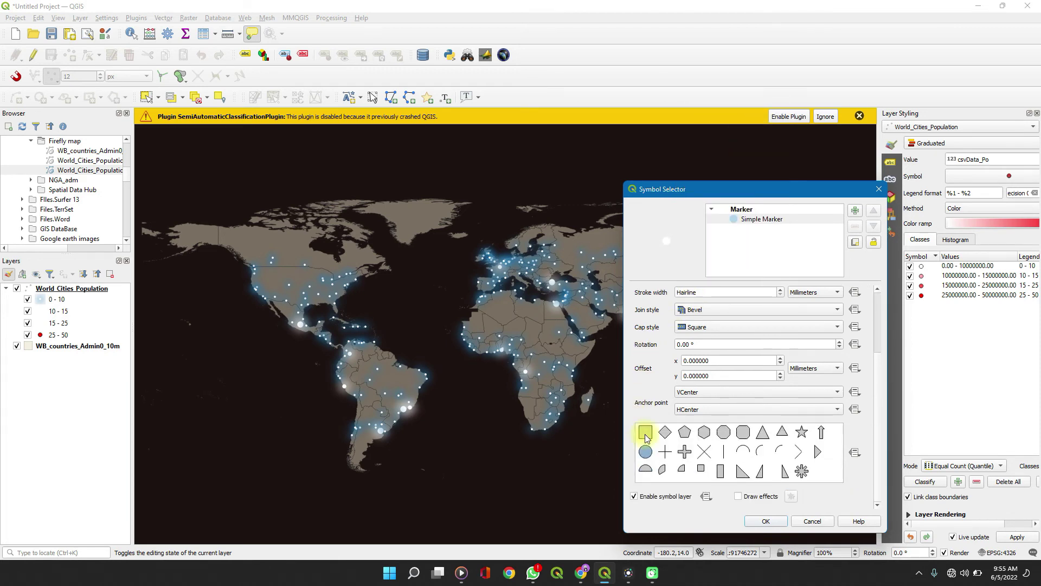
{"action": "left_click", "coordinate": [738, 496]}
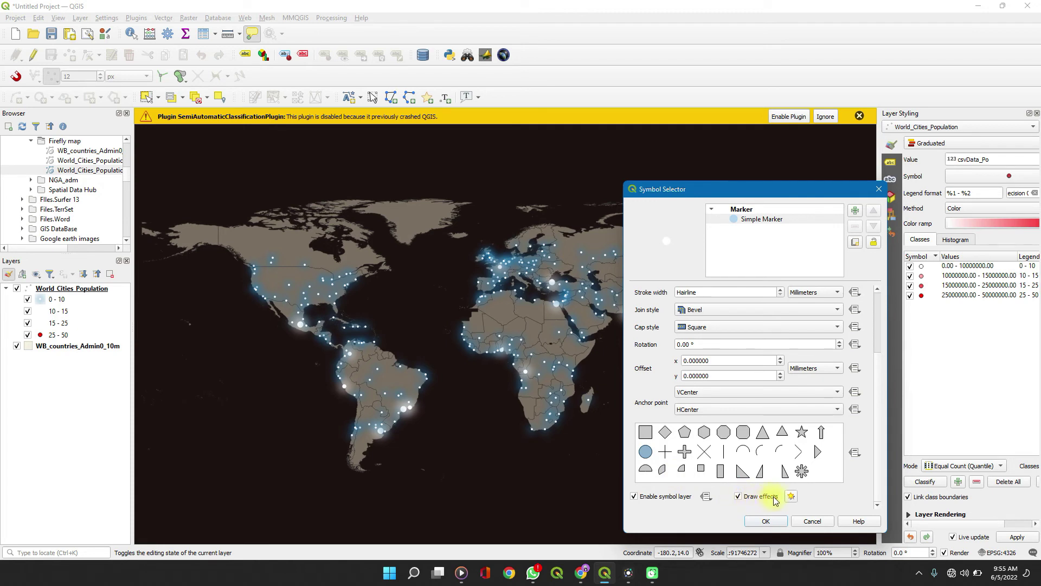
{"action": "left_click", "coordinate": [791, 496]}
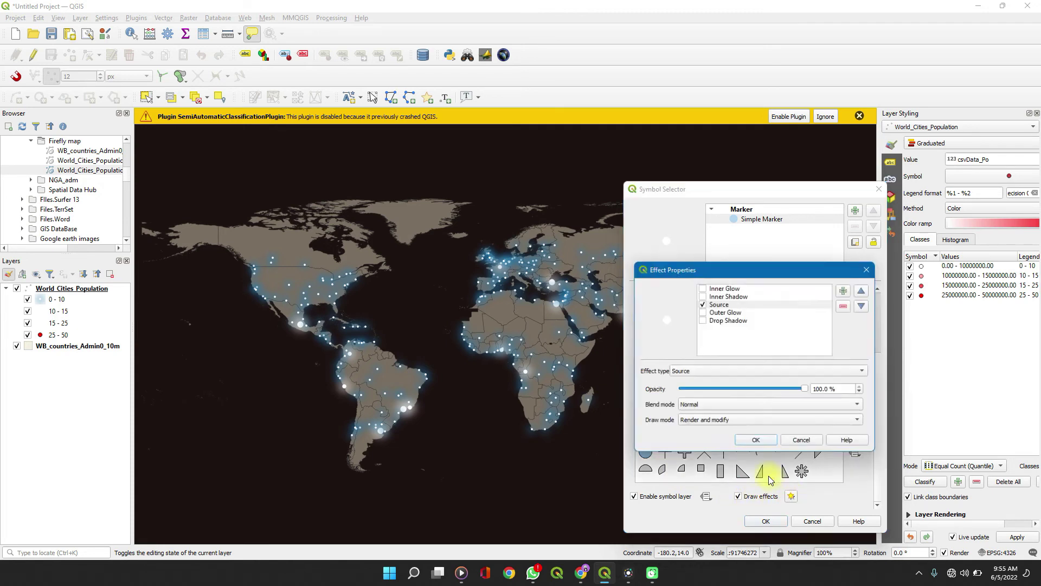
{"action": "left_click", "coordinate": [731, 312]}
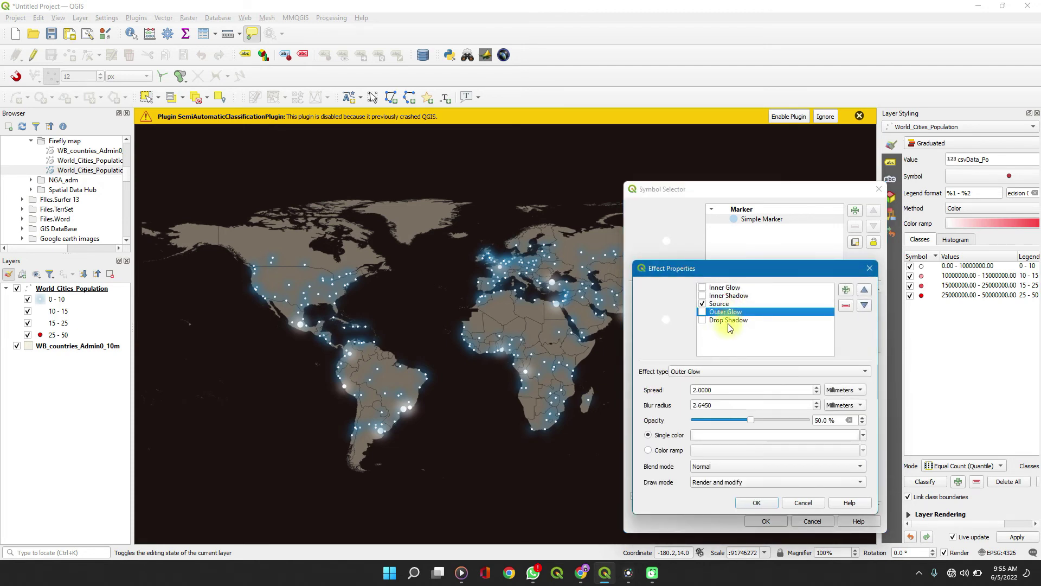
{"action": "left_click", "coordinate": [702, 312]}
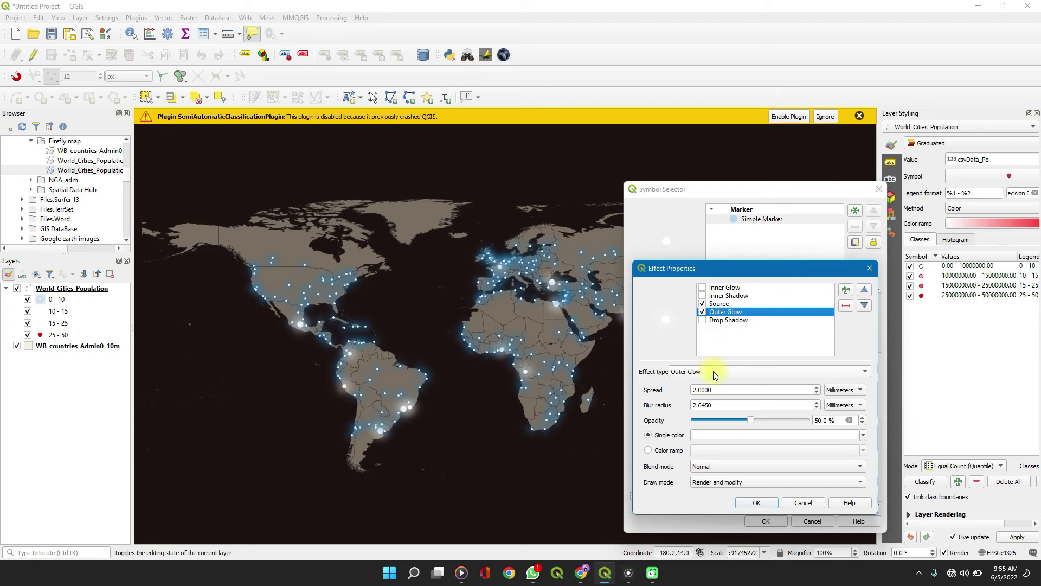
- Set the 25 - 50 class's outer glow to a 4 millimetre spread and 2 millimetre blur radius, and apply the marker style
{"action": "left_click", "coordinate": [698, 390]}
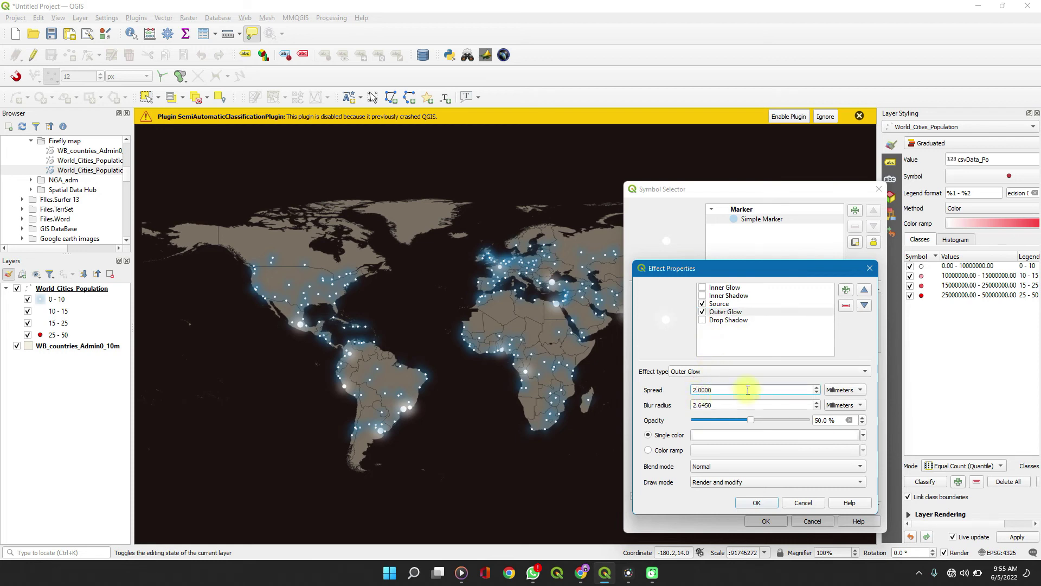
{"action": "key", "text": "BackSpace"}
{"action": "type", "text": "4"}
{"action": "left_click", "coordinate": [749, 404]}
{"action": "key", "text": "BackSpace"}
{"action": "key", "text": "BackSpace"}
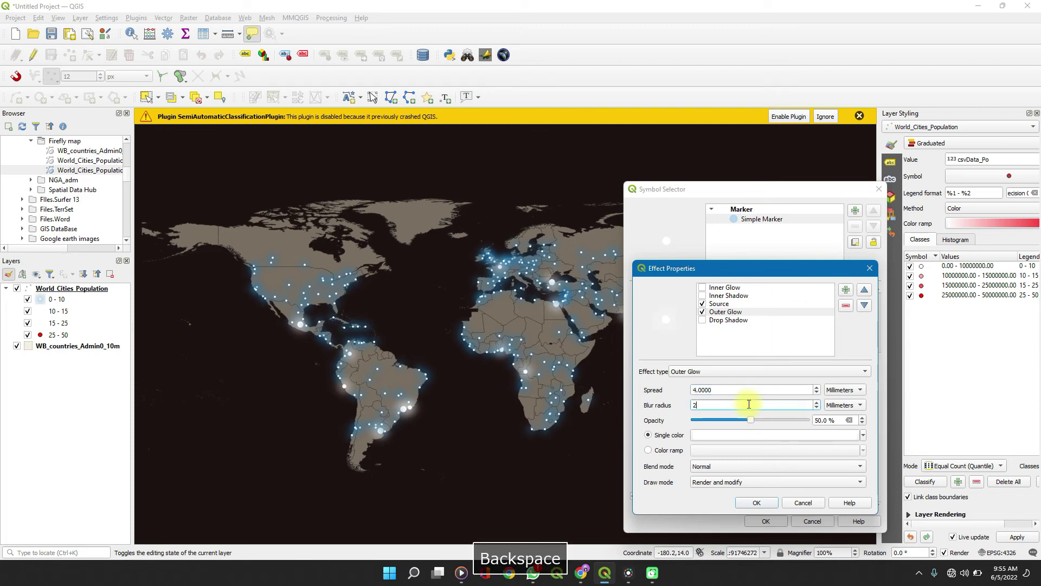
{"action": "key", "text": "Return"}
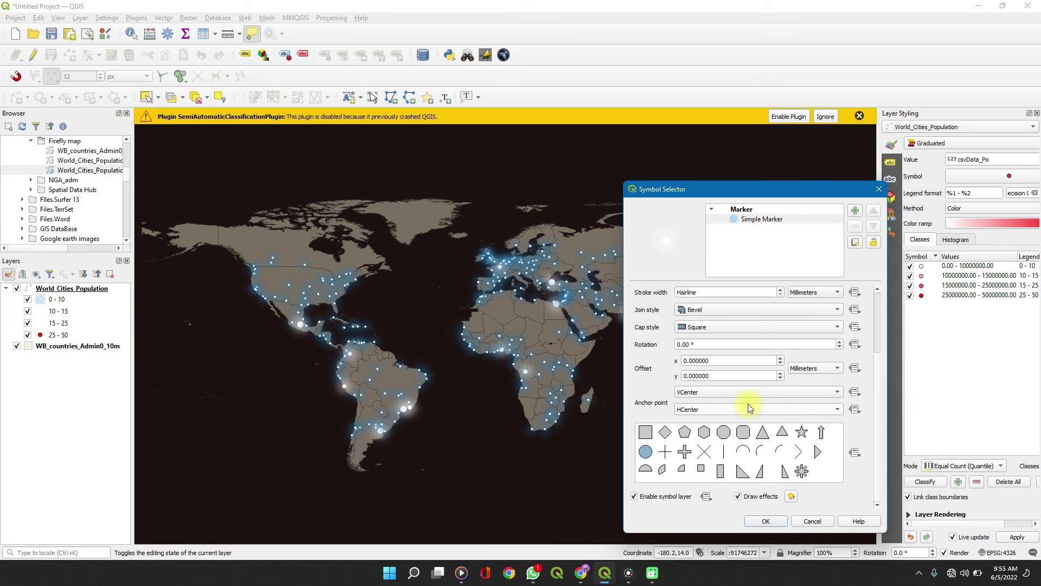
{"action": "key", "text": "Return"}
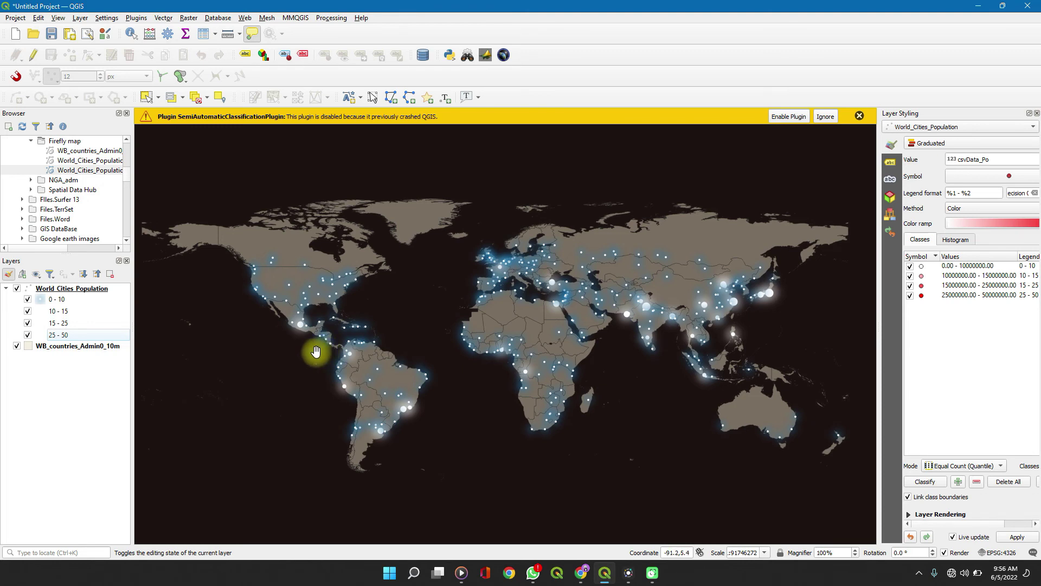
- Save the project in the QGIS folder under the name Fireflyworldcities
{"action": "left_click", "coordinate": [48, 36]}
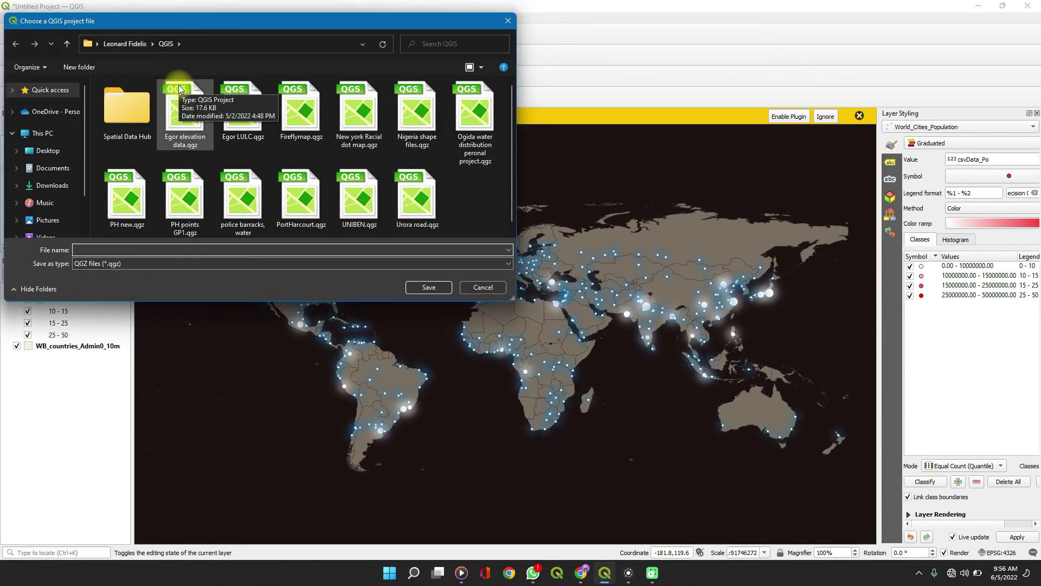
{"action": "type", "text": "Fi"}
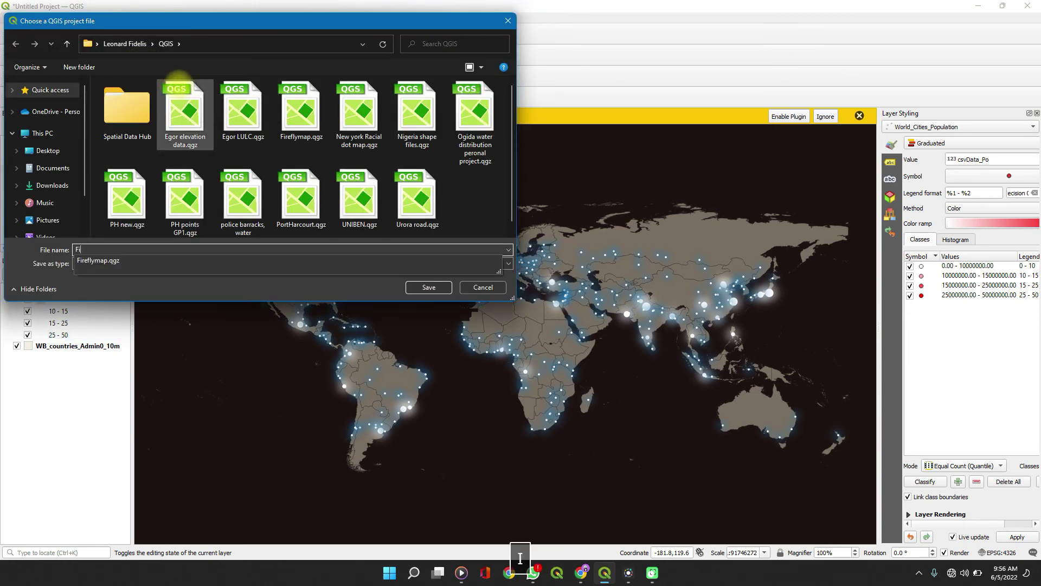
{"action": "type", "text": "refly"}
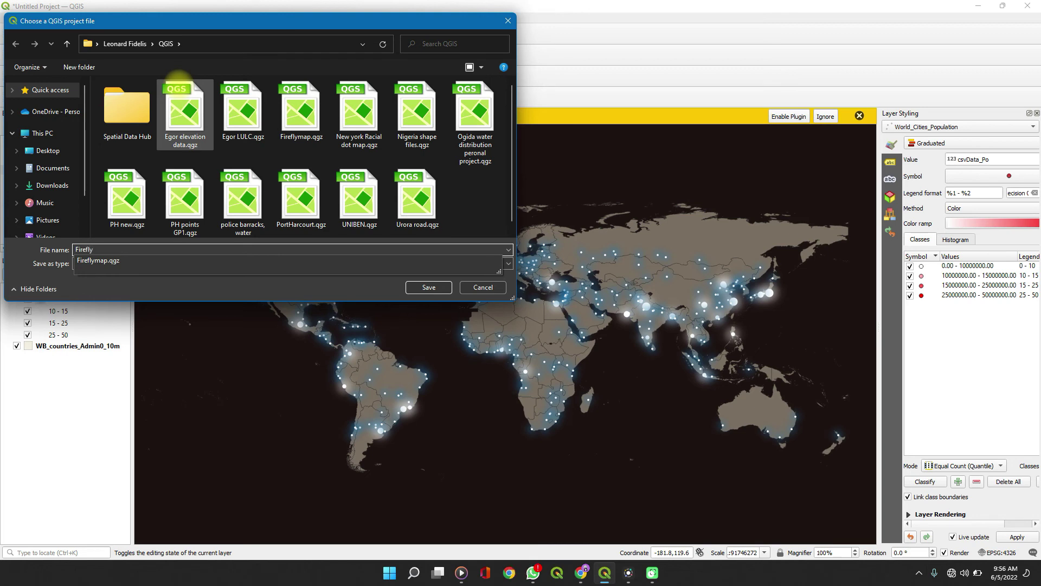
{"action": "type", "text": "worl"}
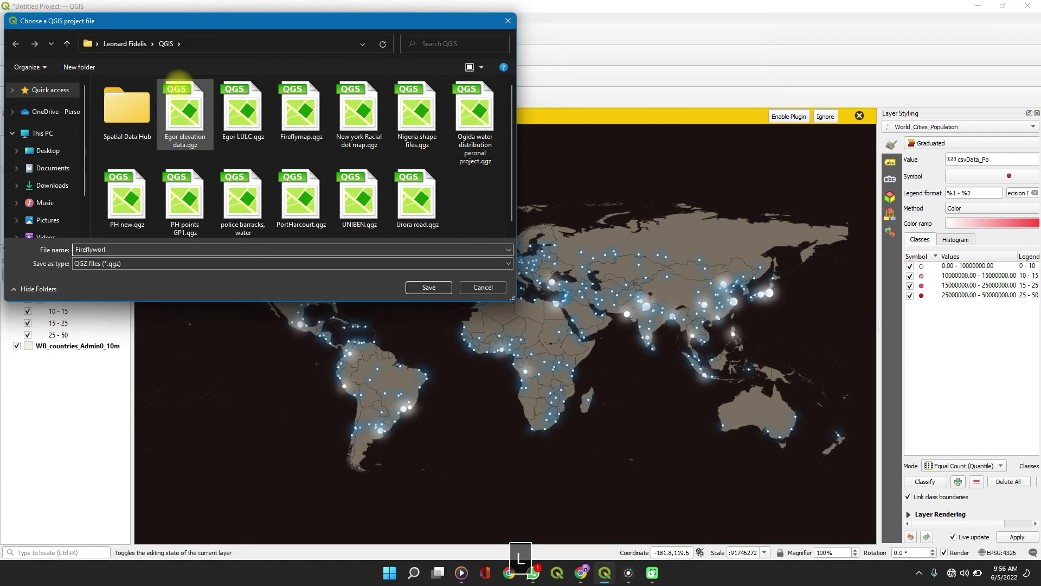
{"action": "key", "text": "BackSpace"}
{"action": "key", "text": "BackSpace"}
{"action": "key", "text": "BackSpace"}
{"action": "key", "text": "BackSpace"}
{"action": "type", "text": "worldcities"}
{"action": "key", "text": "Return"}
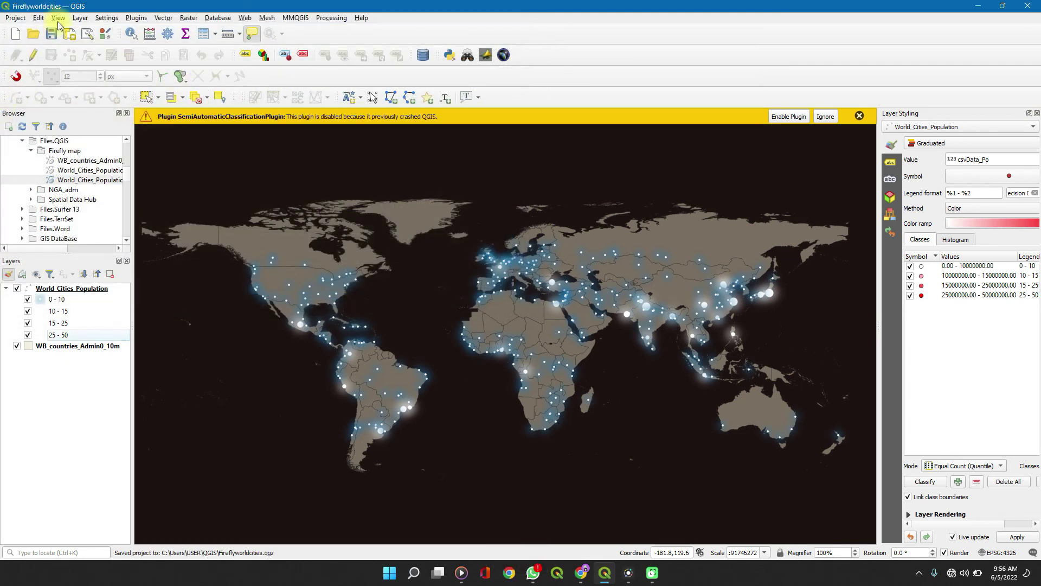
- Create a new print layout titled "spatial data hub"
{"action": "left_click", "coordinate": [71, 36]}
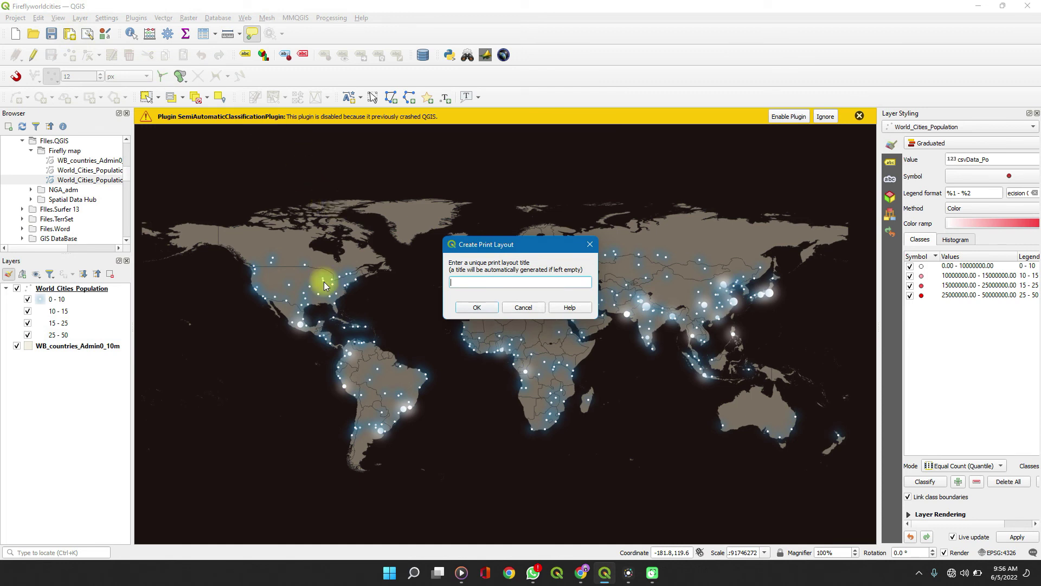
{"action": "type", "text": "s"}
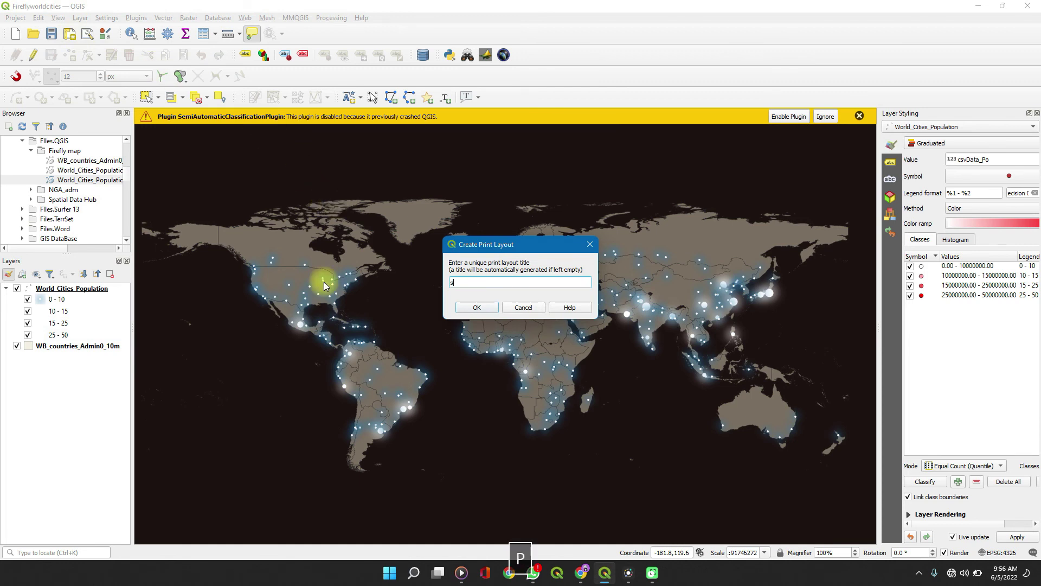
{"action": "type", "text": "patial databh"}
{"action": "key", "text": "BackSpace"}
{"action": "type", "text": "hub"}
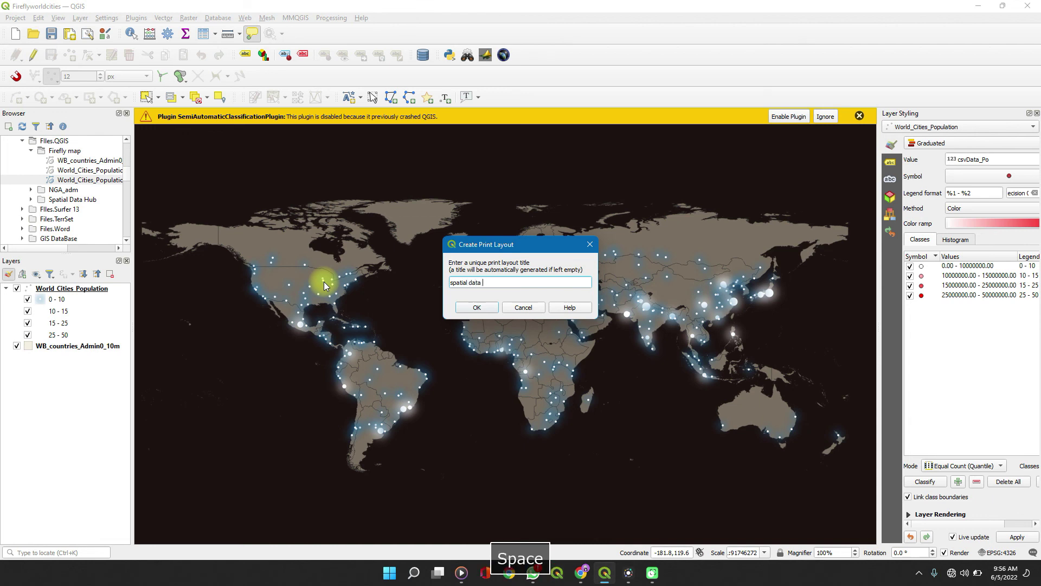
{"action": "key", "text": "Return"}
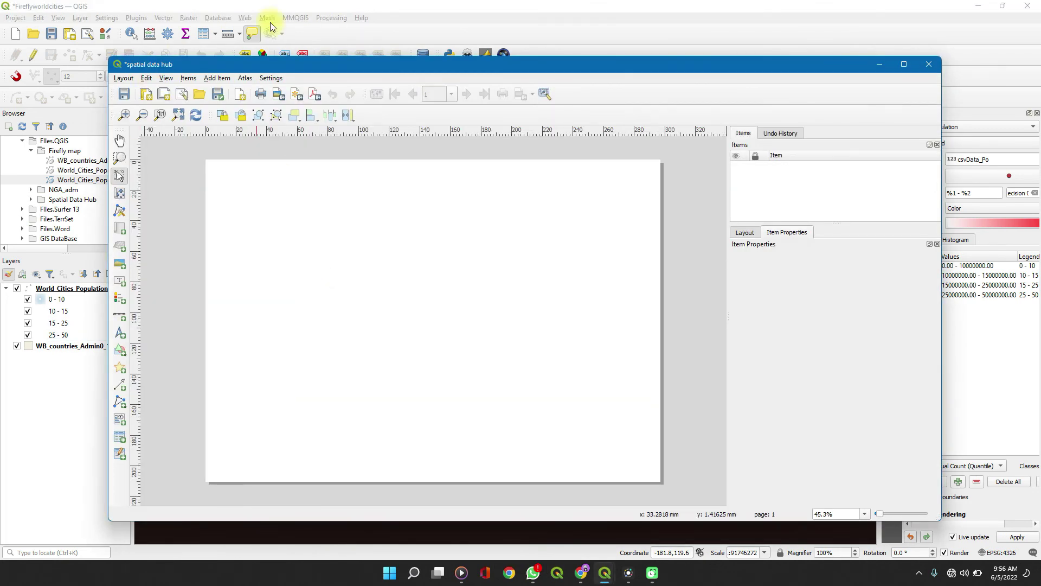
- Add a map about 240 by 165 mm to the layout page and shift it about 10 mm down
{"action": "left_click", "coordinate": [121, 235]}
{"action": "left_click_drag", "start_coordinate": [241, 172], "coordinate": [610, 423]}
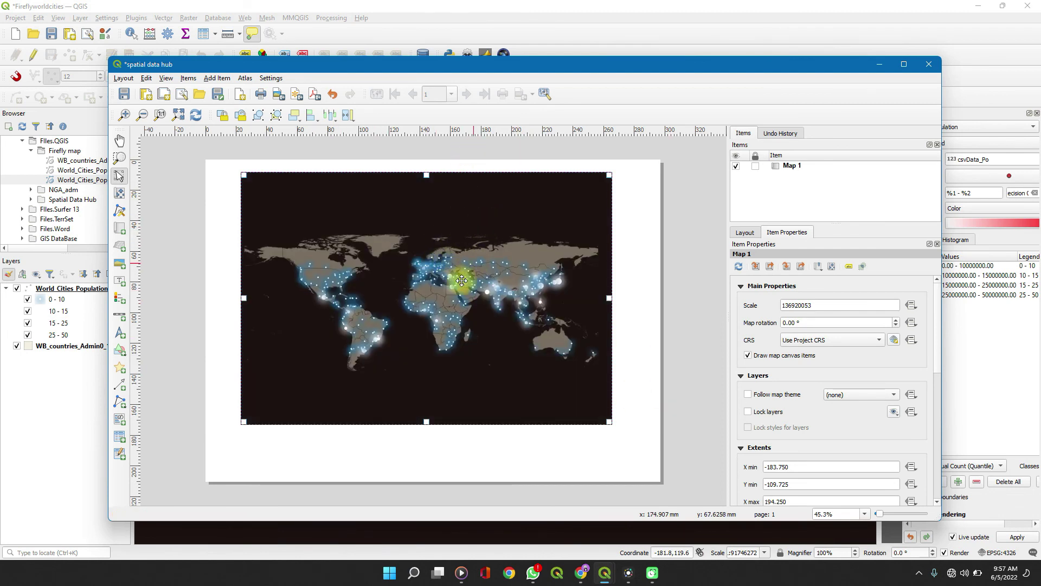
{"action": "mouse_move", "coordinate": [430, 255]}
{"action": "left_mouse_down"}
{"action": "mouse_move", "coordinate": [448, 271]}
{"action": "mouse_move", "coordinate": [435, 270]}
{"action": "left_mouse_up"}
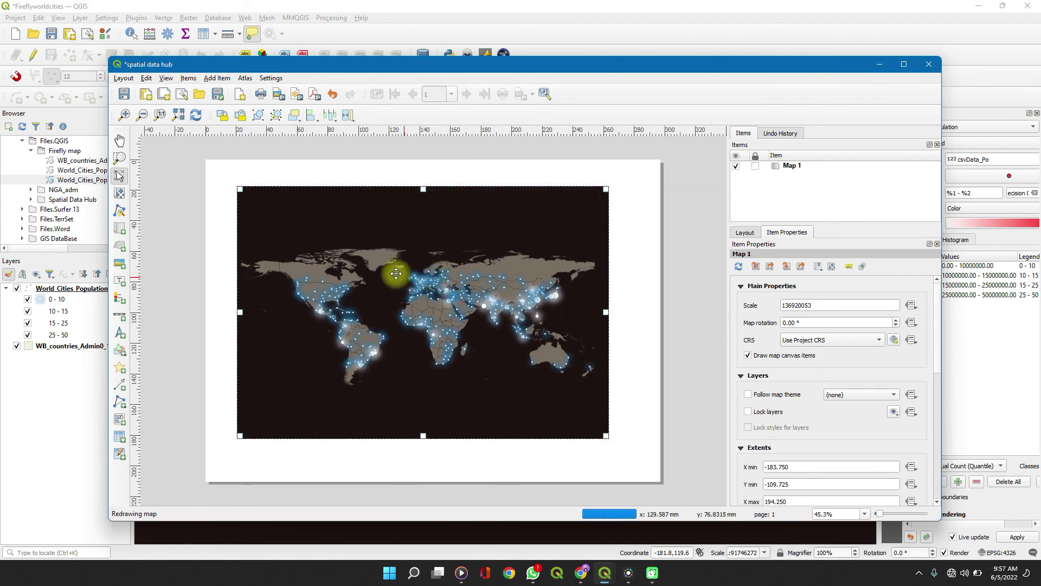